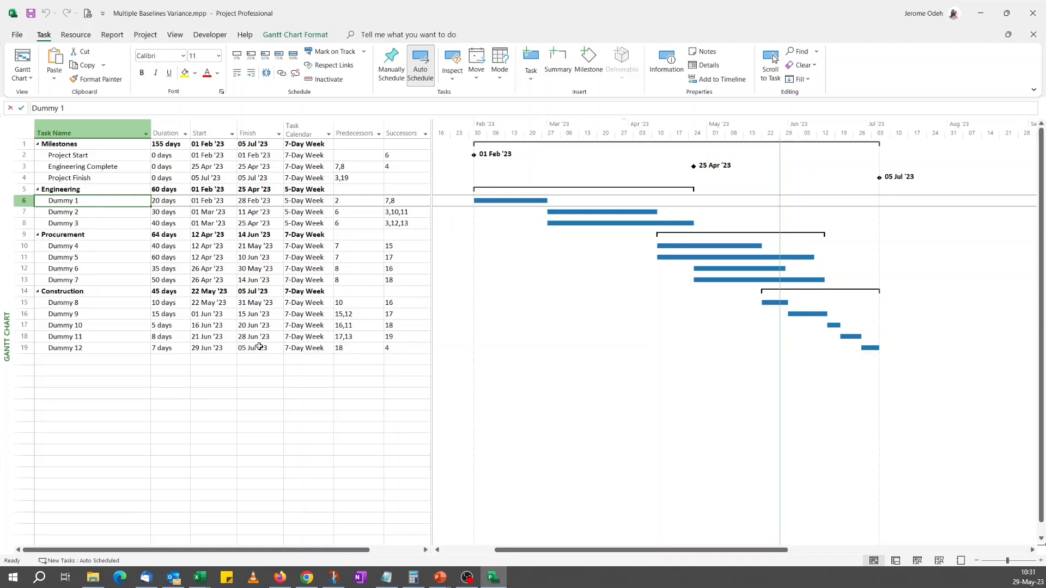
Review the project information and save the schedule into Baseline for the entire project
click(146, 35)
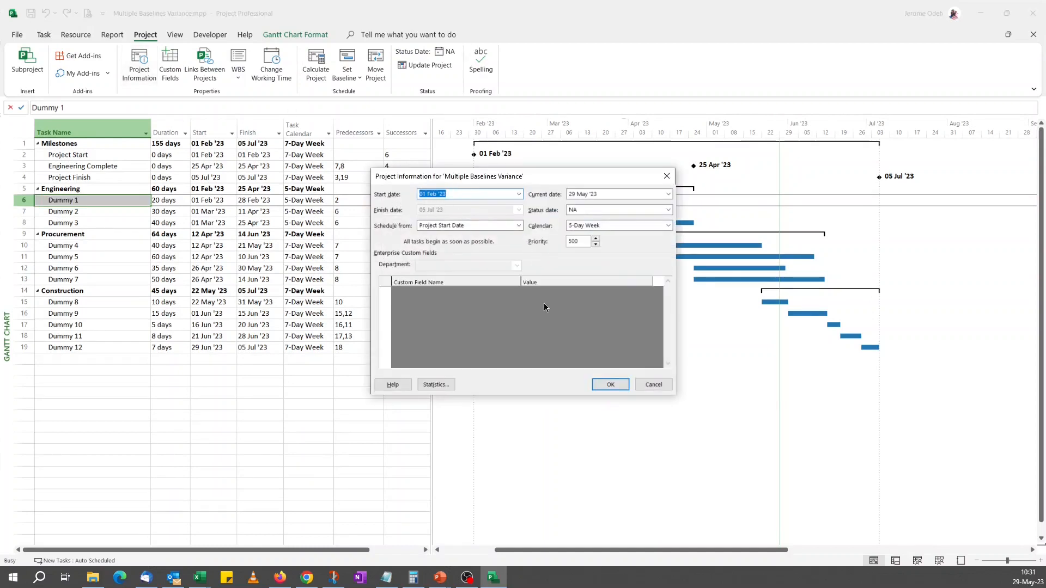
click(609, 385)
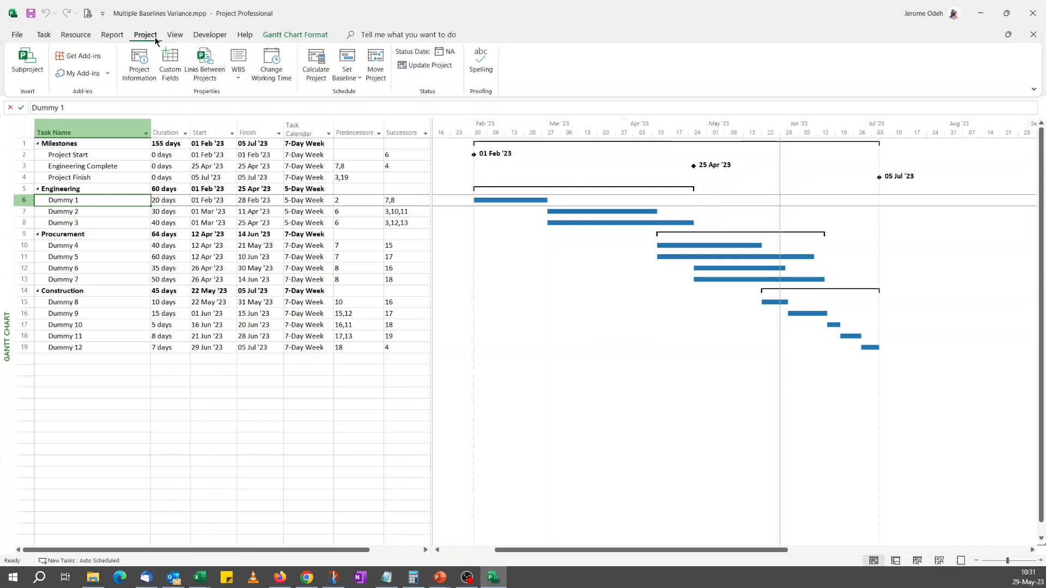
click(343, 79)
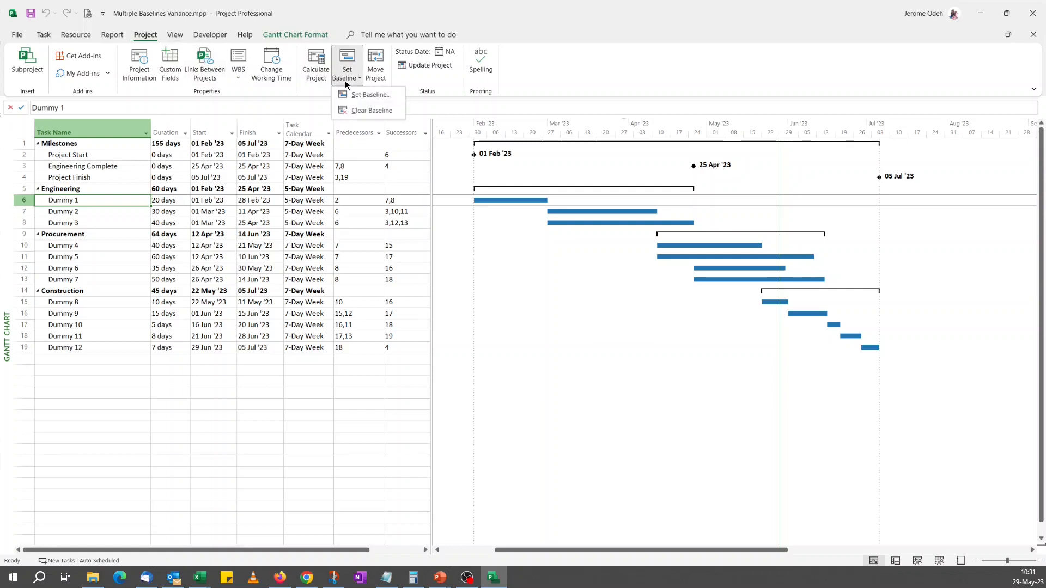
click(358, 96)
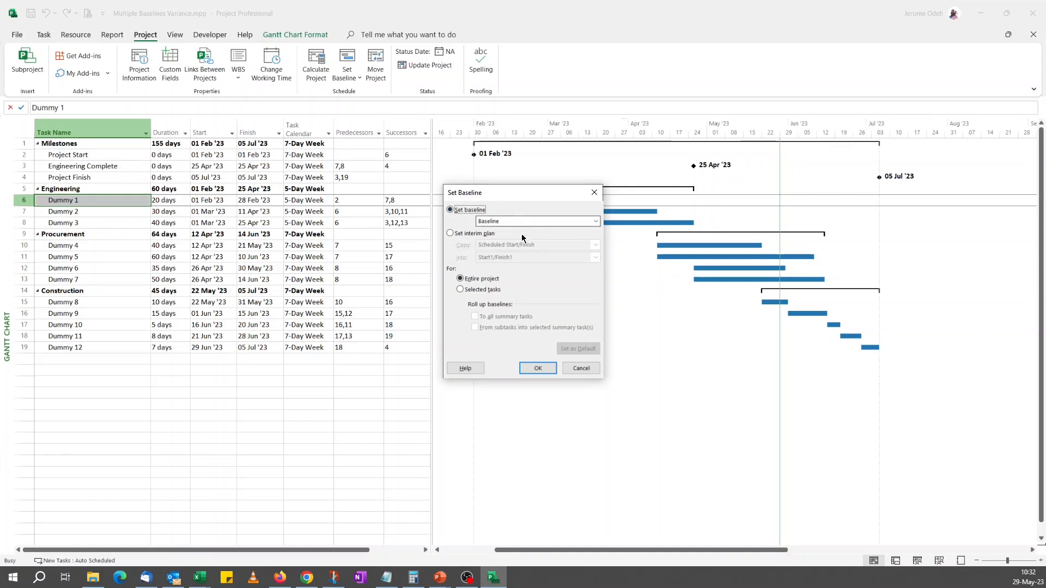
click(539, 368)
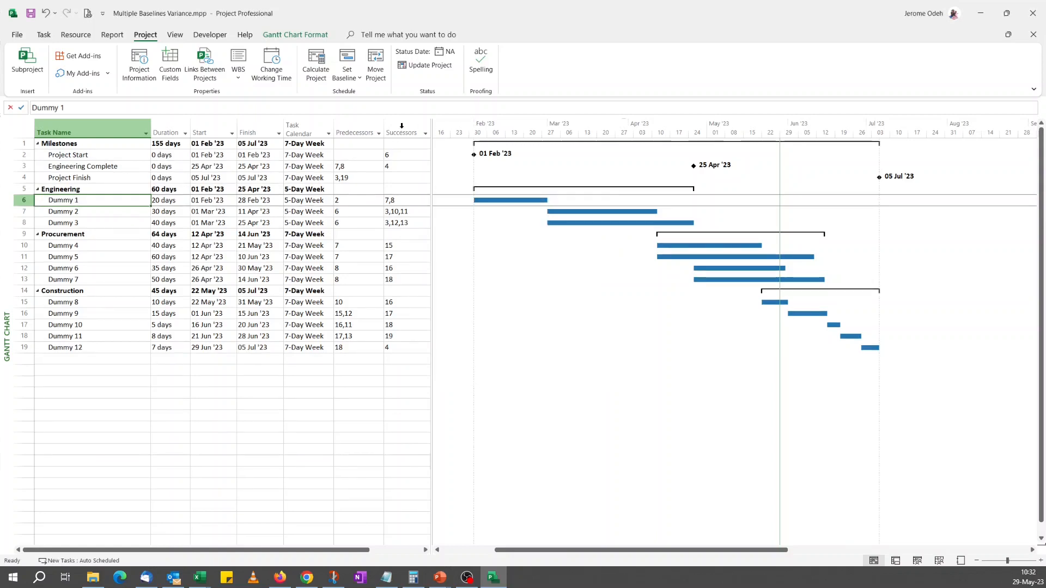
Check the Gantt chart's list of baselines for the save date of Baseline
click(309, 34)
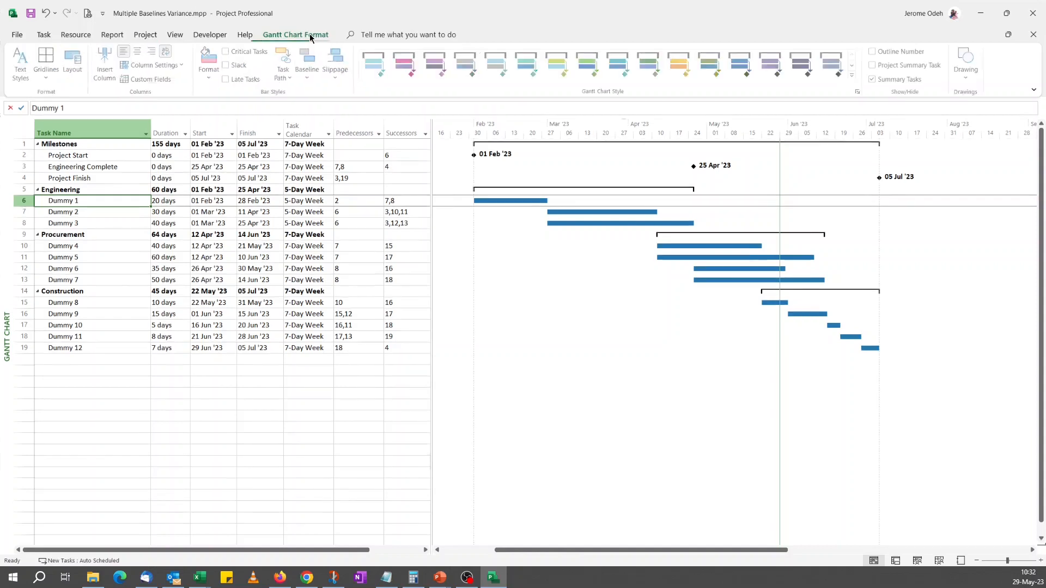
click(308, 81)
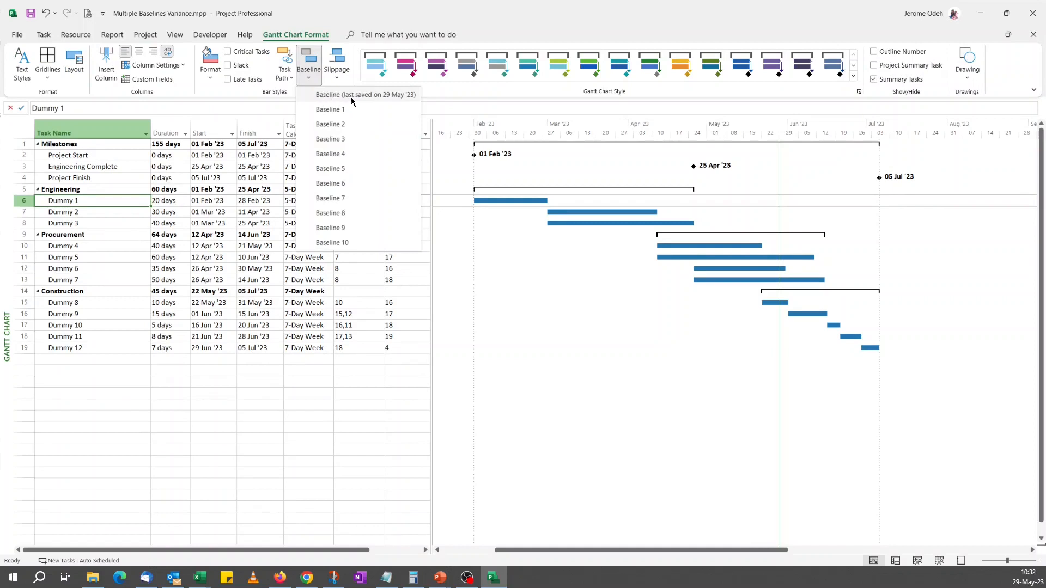
click(425, 18)
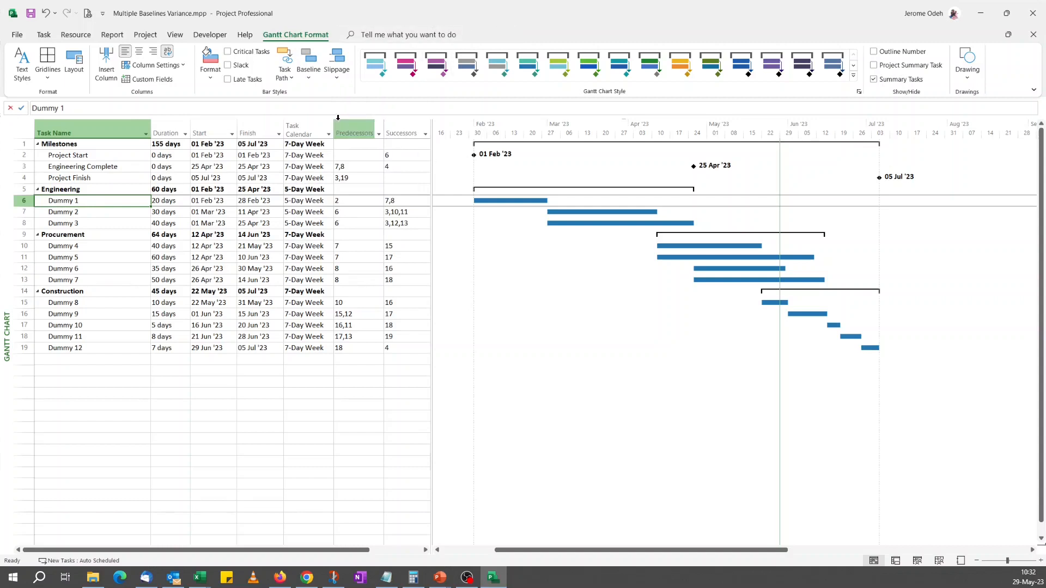
Examine the baseline dates and start and finish variances in the Variance table, then return to the Entry table
click(180, 36)
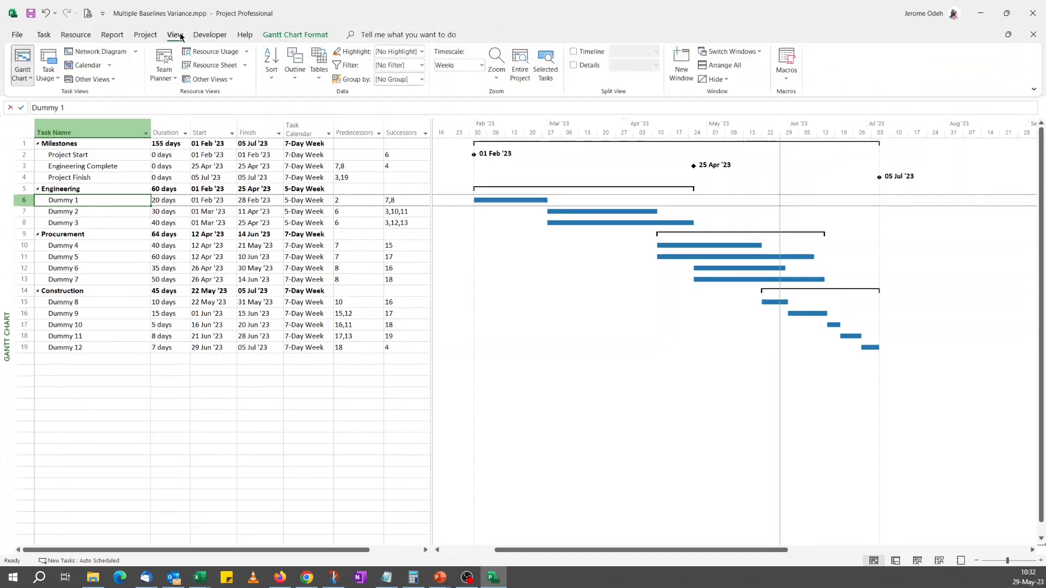
click(320, 77)
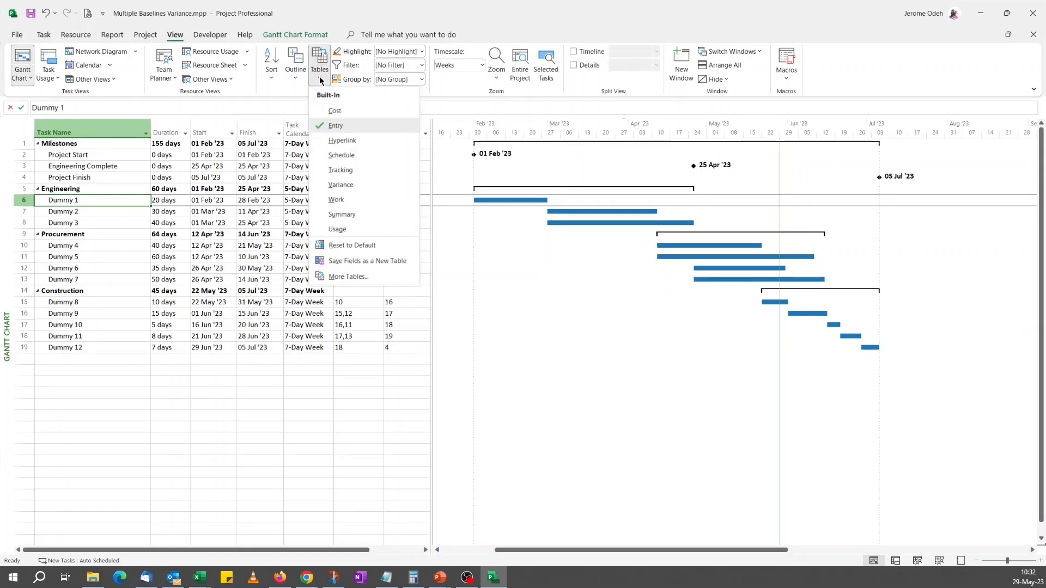
click(349, 187)
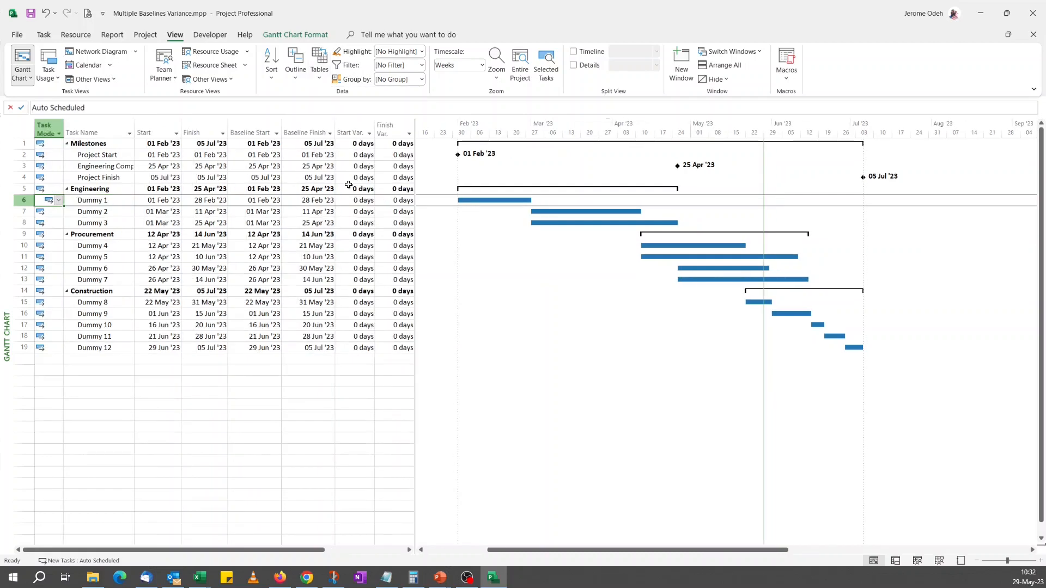
drag(414, 183, 477, 183)
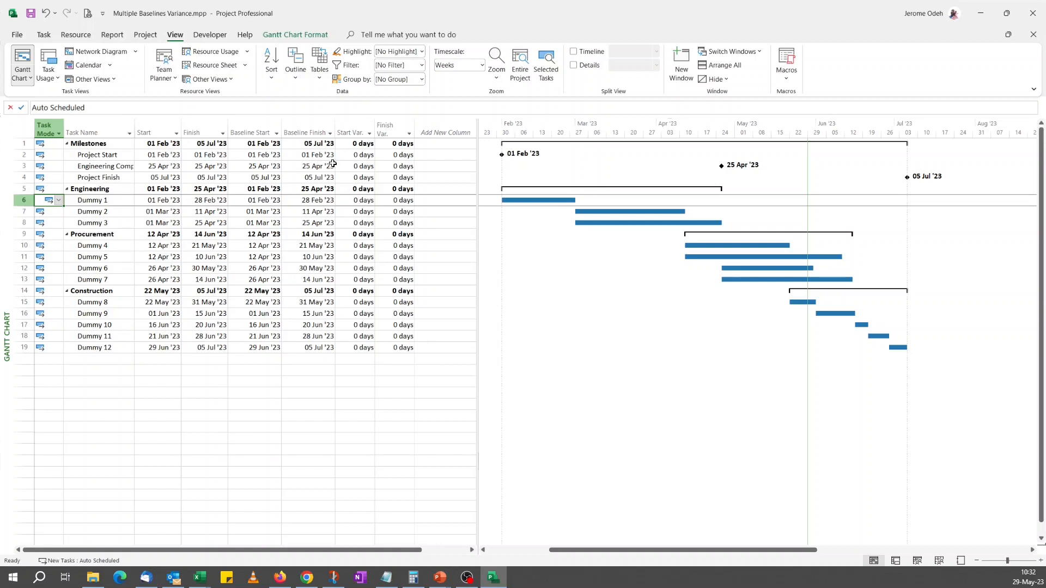
click(320, 81)
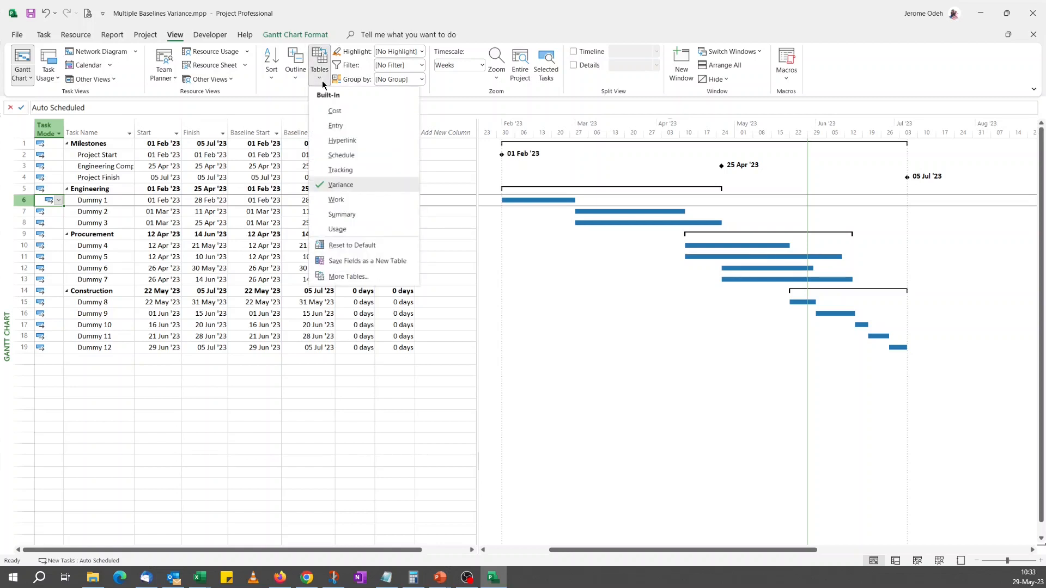
click(342, 129)
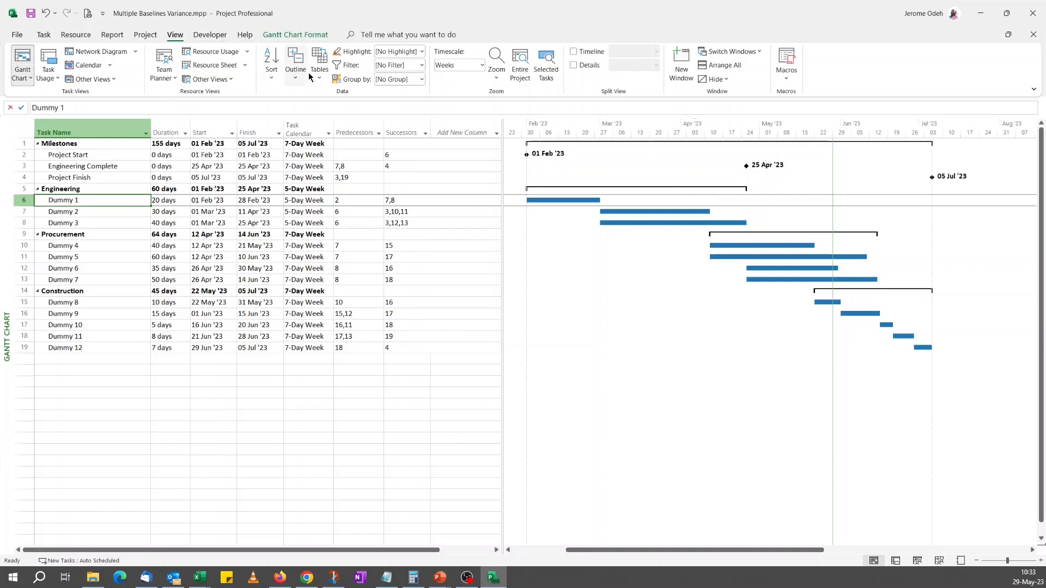
Copy Baseline into Baseline1 for the entire project using the interim plan option
click(145, 34)
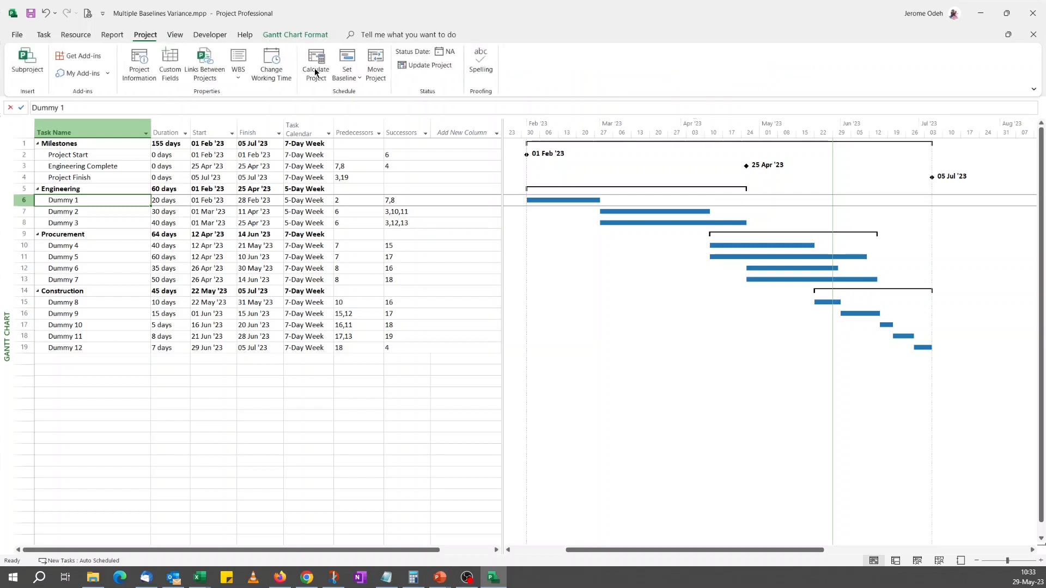
click(347, 73)
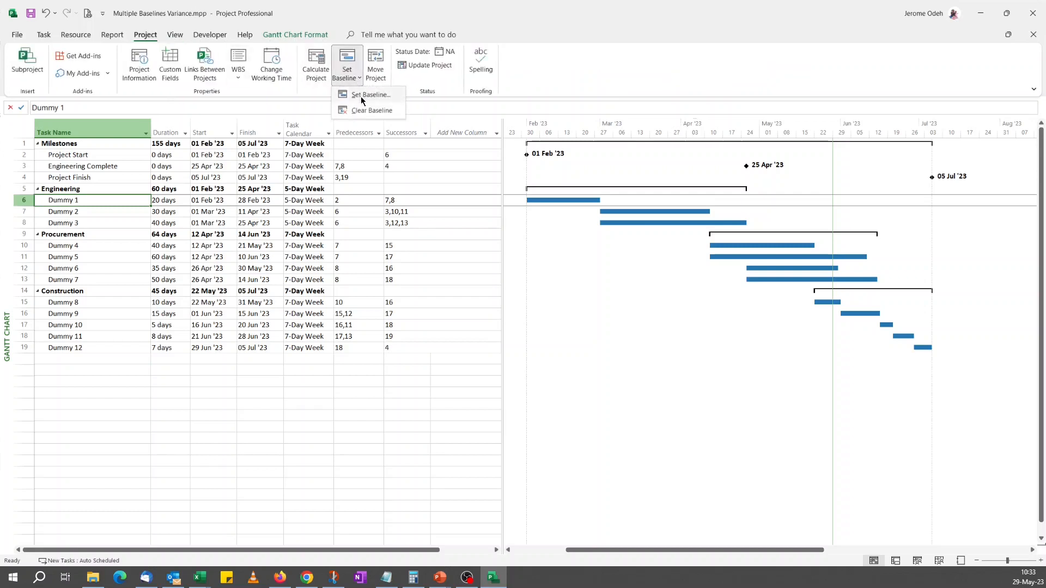
click(361, 97)
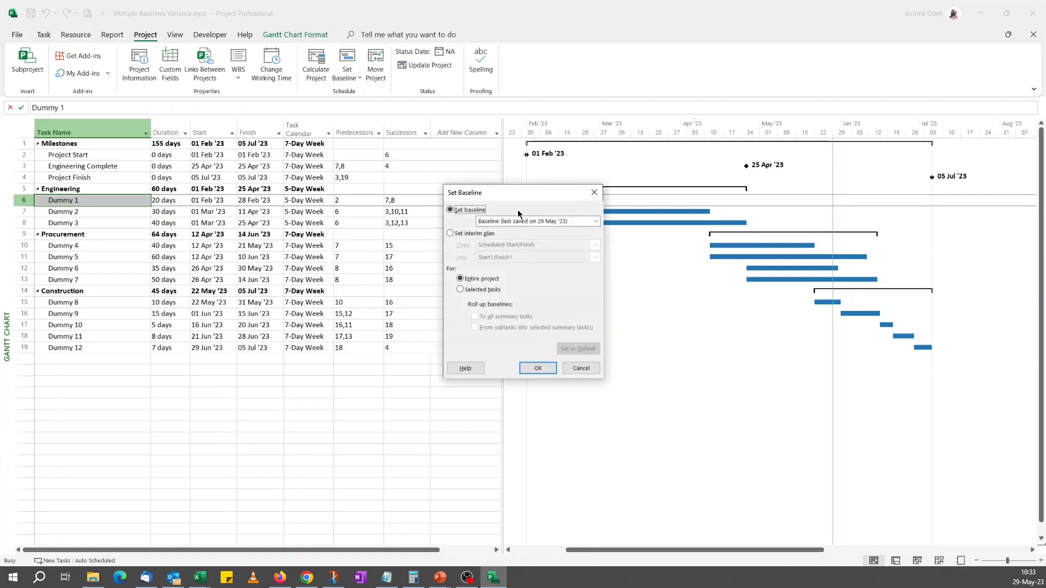
click(469, 236)
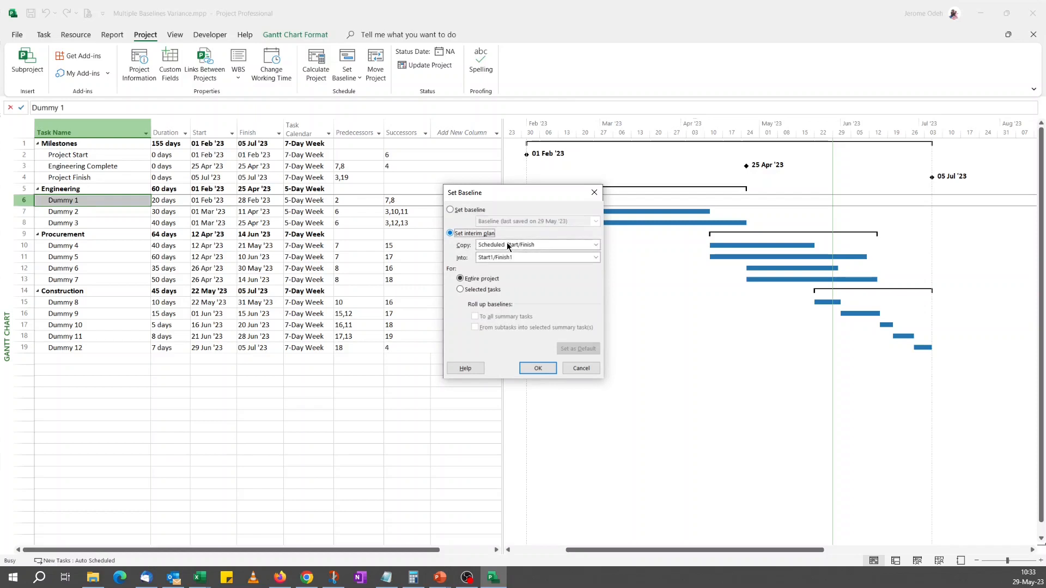
click(508, 245)
click(513, 254)
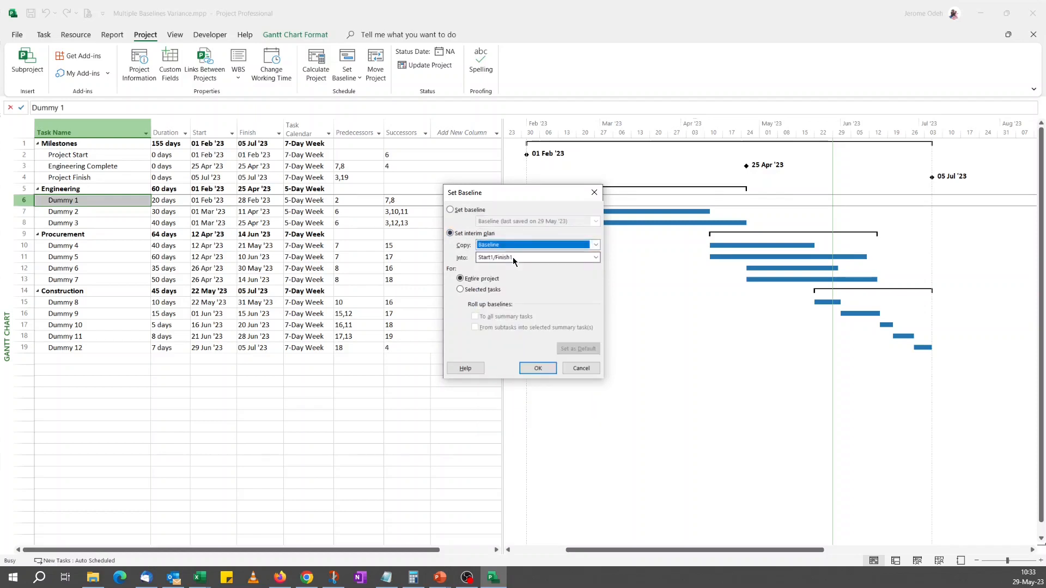
click(512, 257)
click(512, 276)
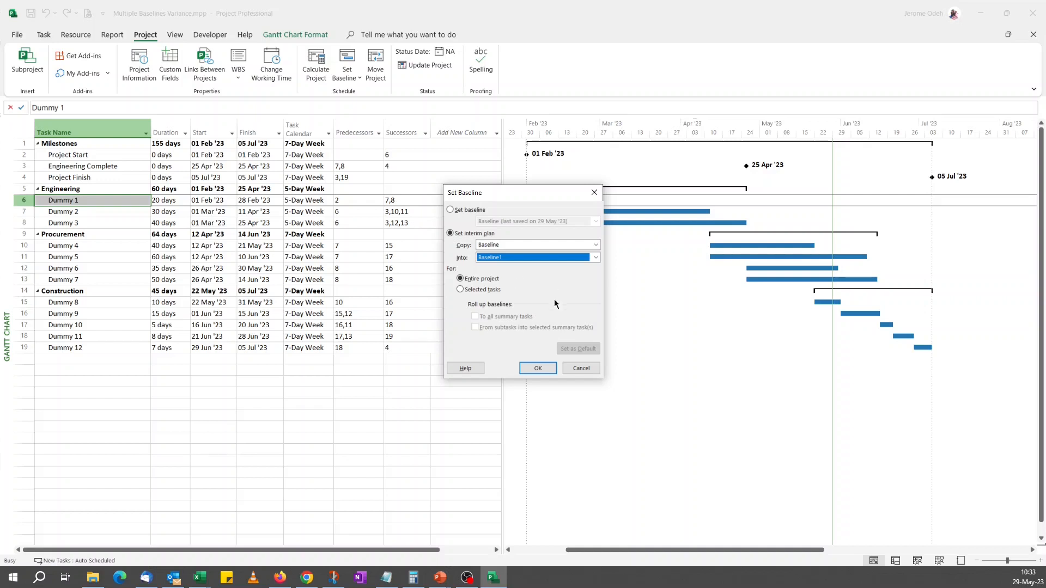
click(534, 369)
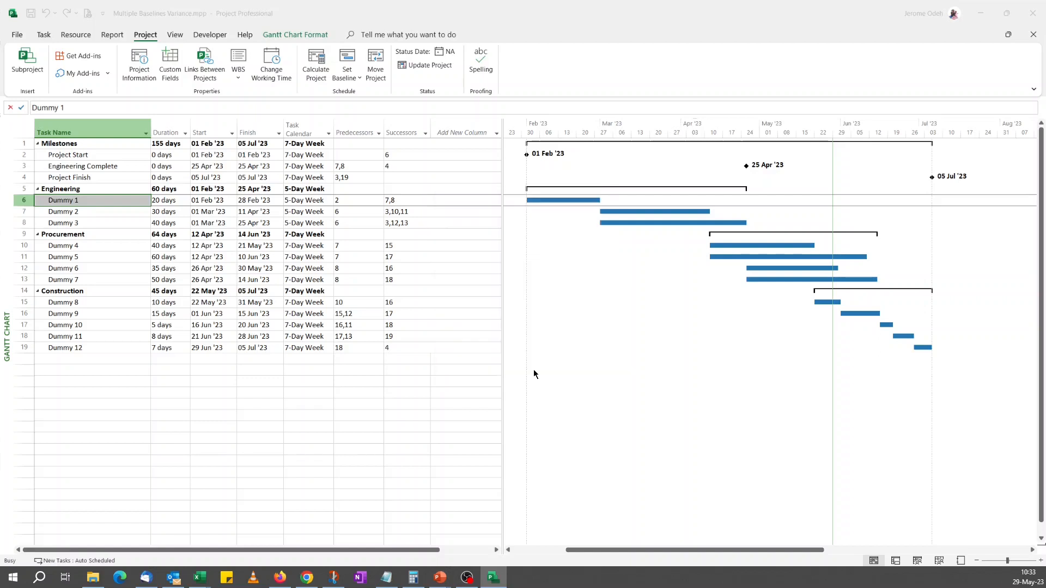
Check the Gantt chart's list of baselines for the save date of Baseline 1
click(302, 33)
click(308, 79)
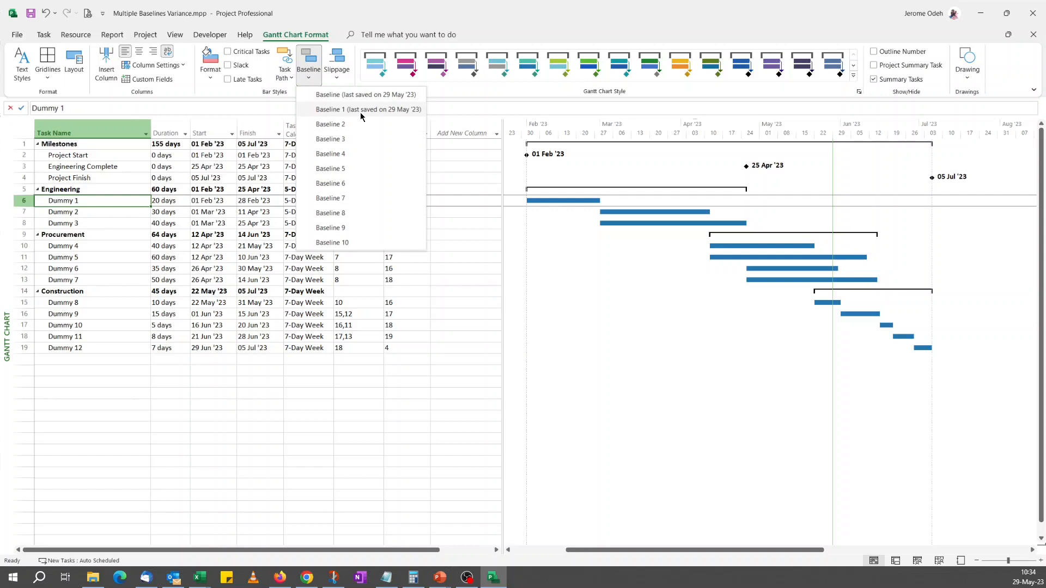
click(413, 13)
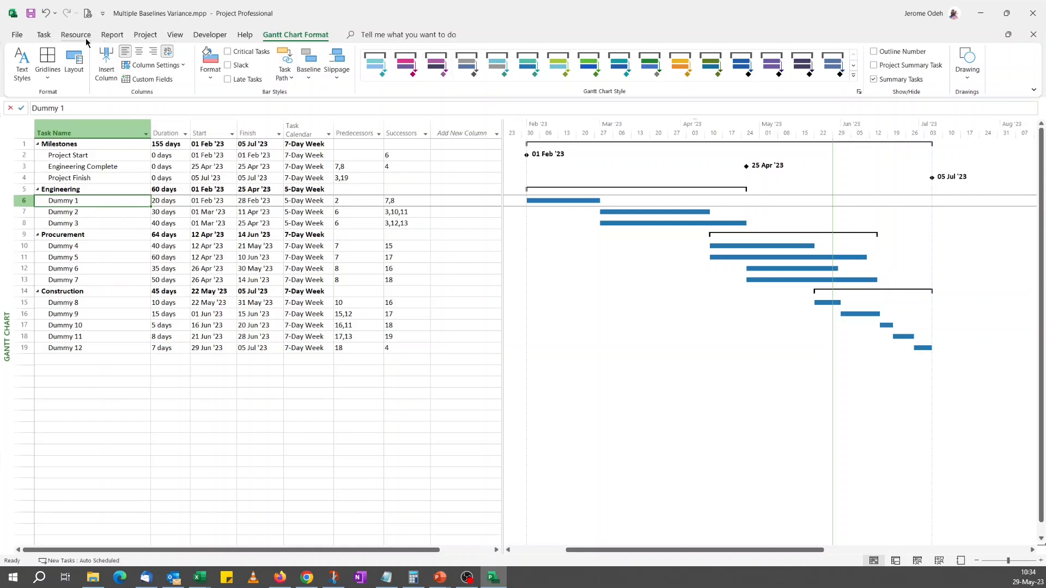
Set the project's status date to 01 March 2023 in the project information
click(145, 34)
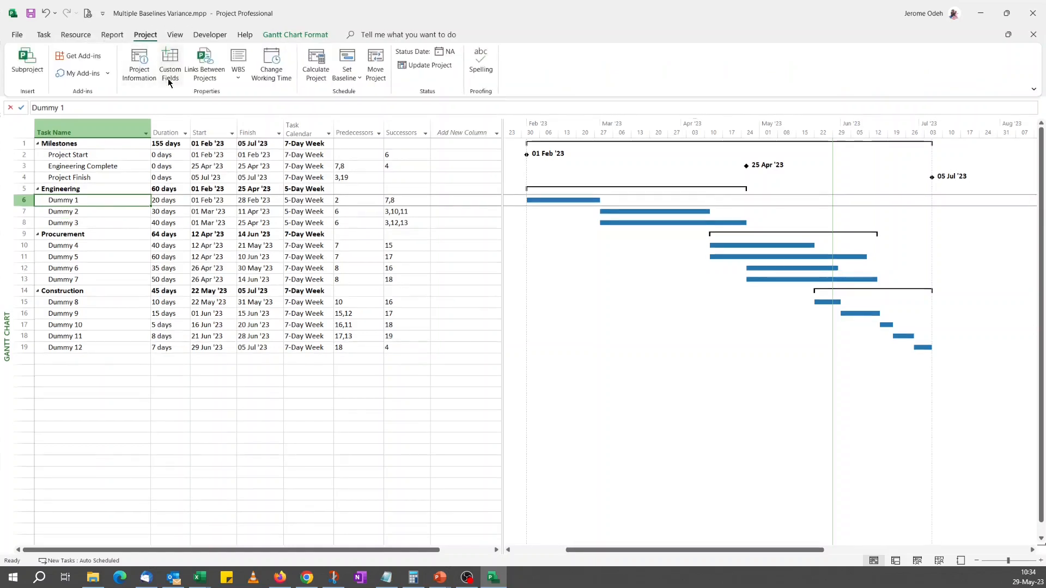
click(151, 81)
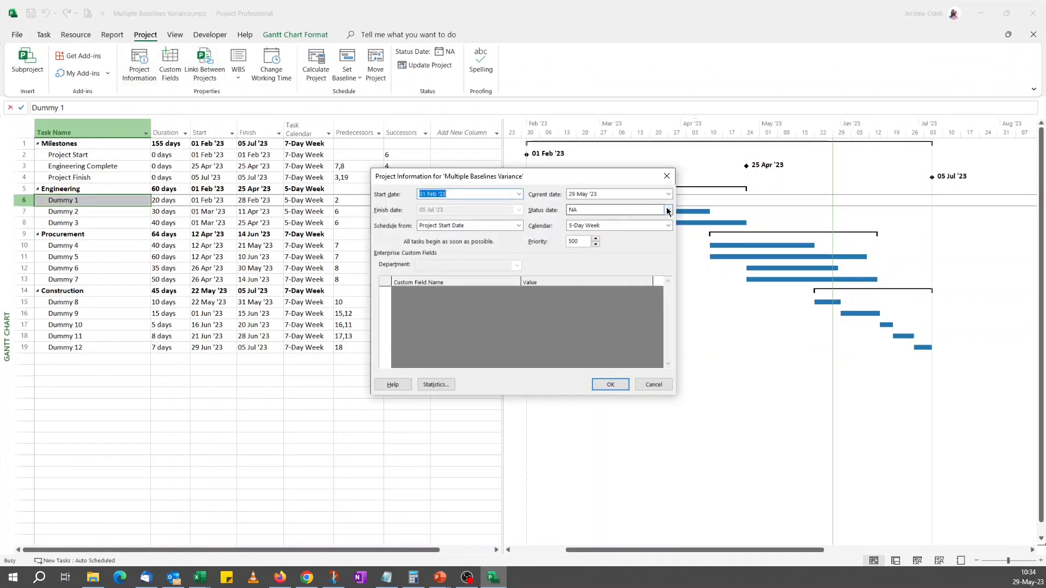
click(668, 211)
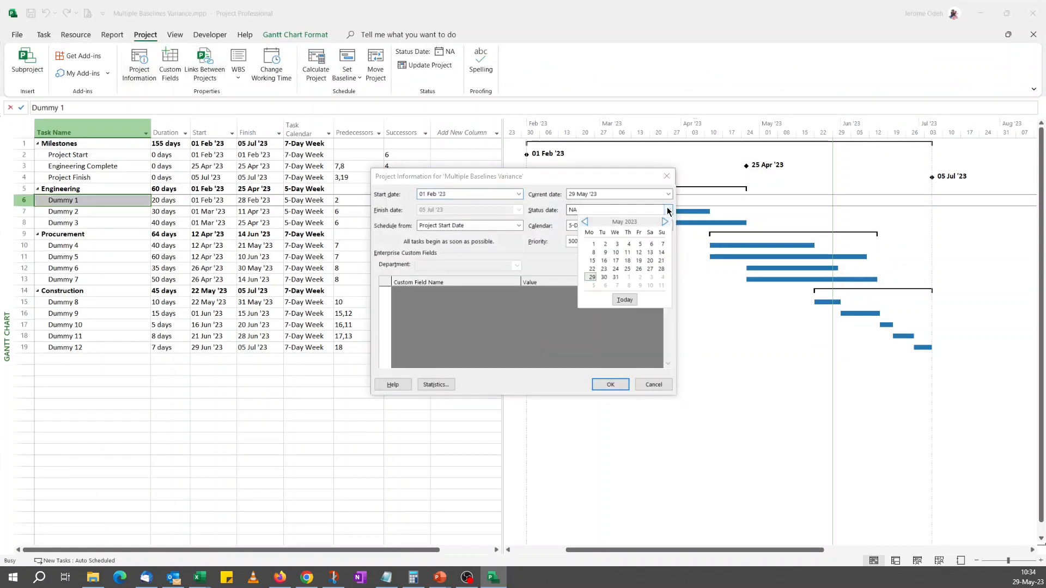
click(586, 222)
click(586, 223)
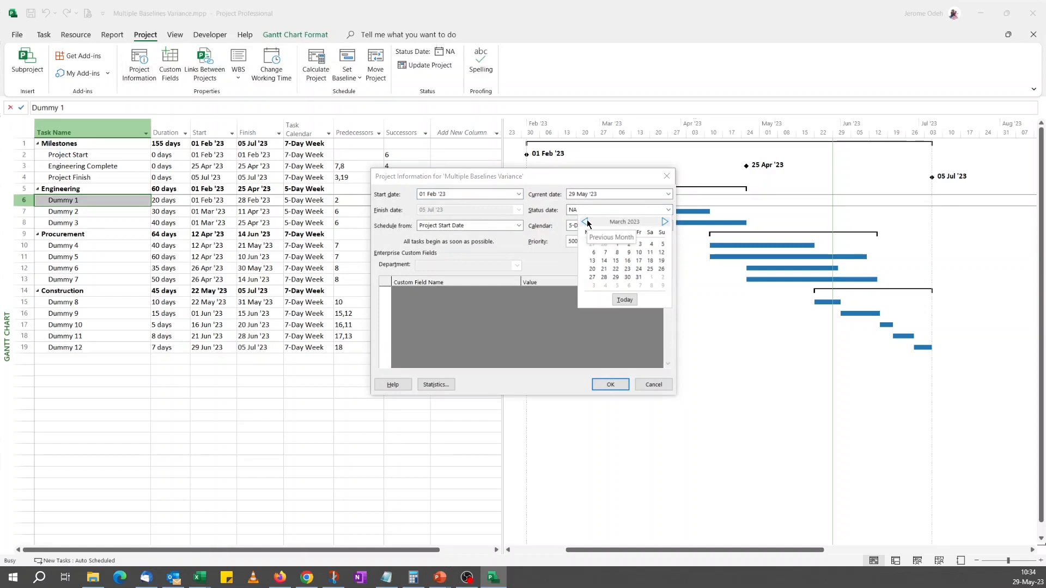
click(617, 245)
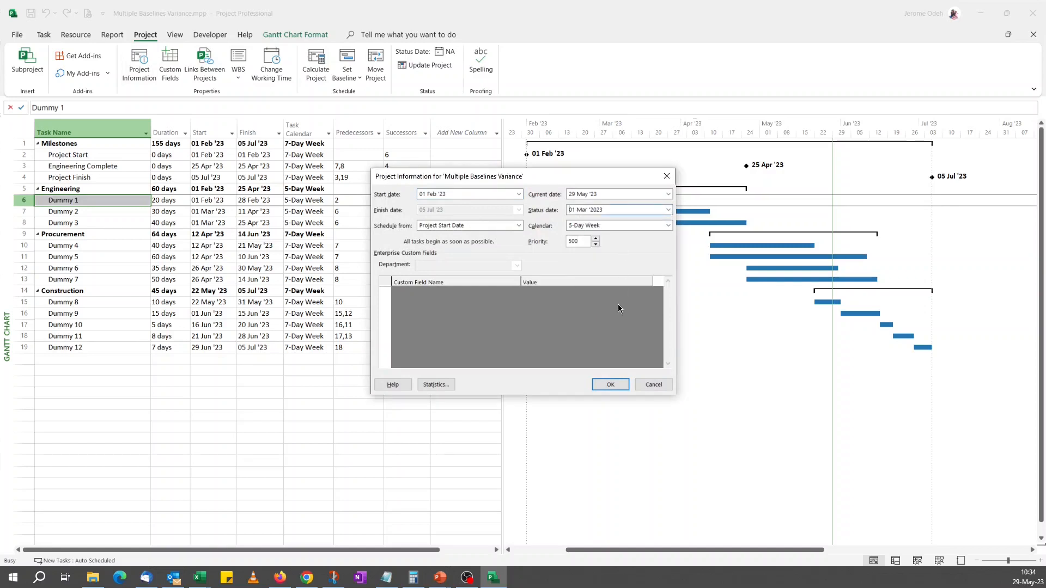
click(611, 387)
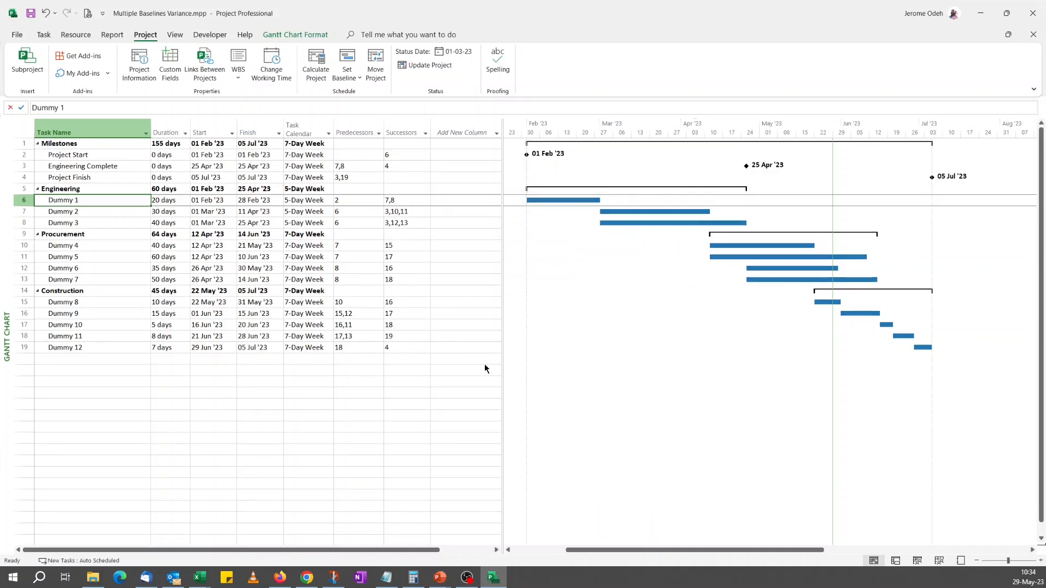
Mark the Project Start milestone as on track
click(111, 157)
click(49, 37)
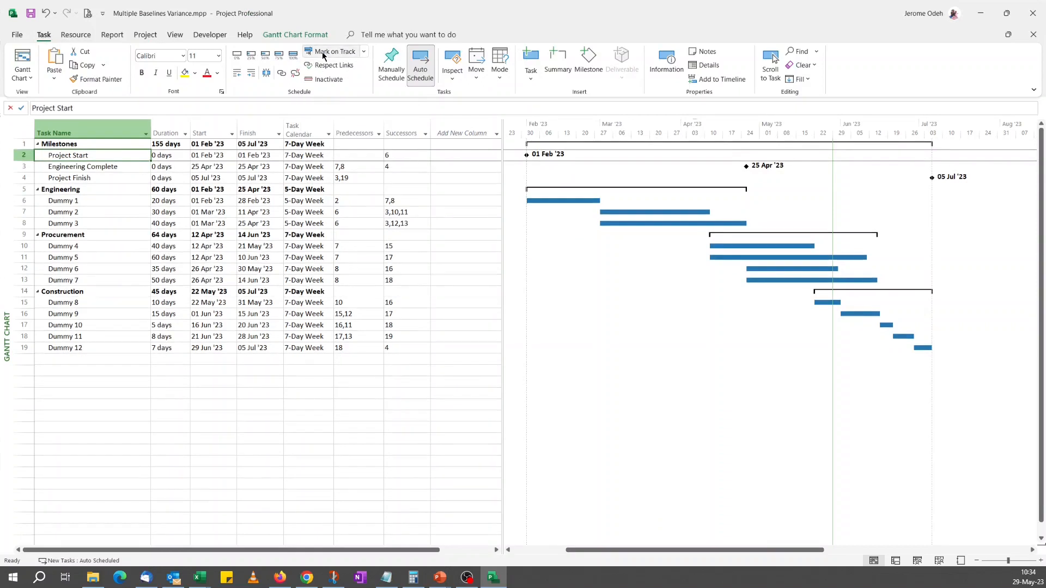
Insert a % Complete column before the Duration column in the task table
click(175, 121)
right_click(176, 123)
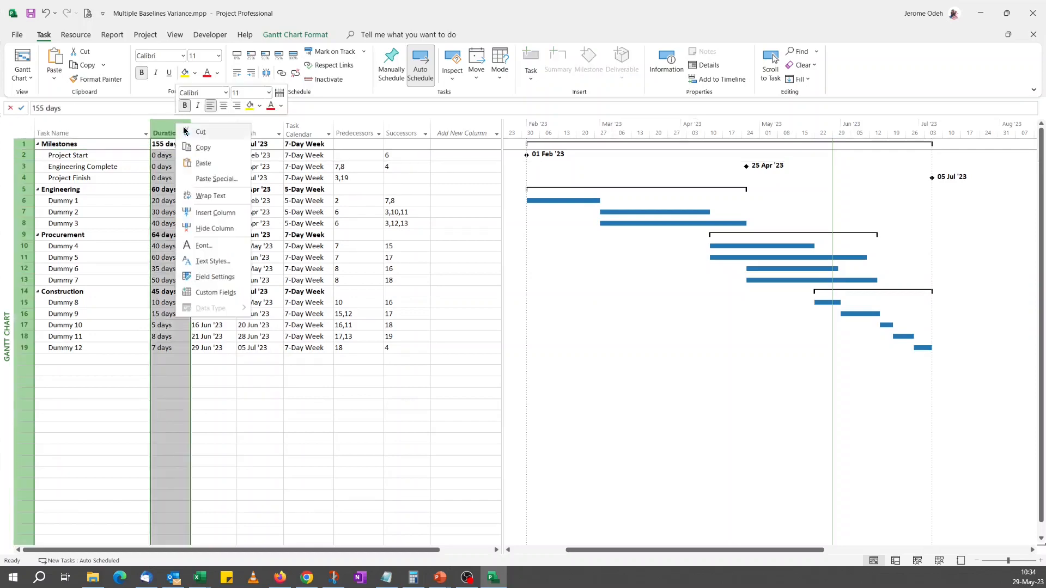
click(216, 213)
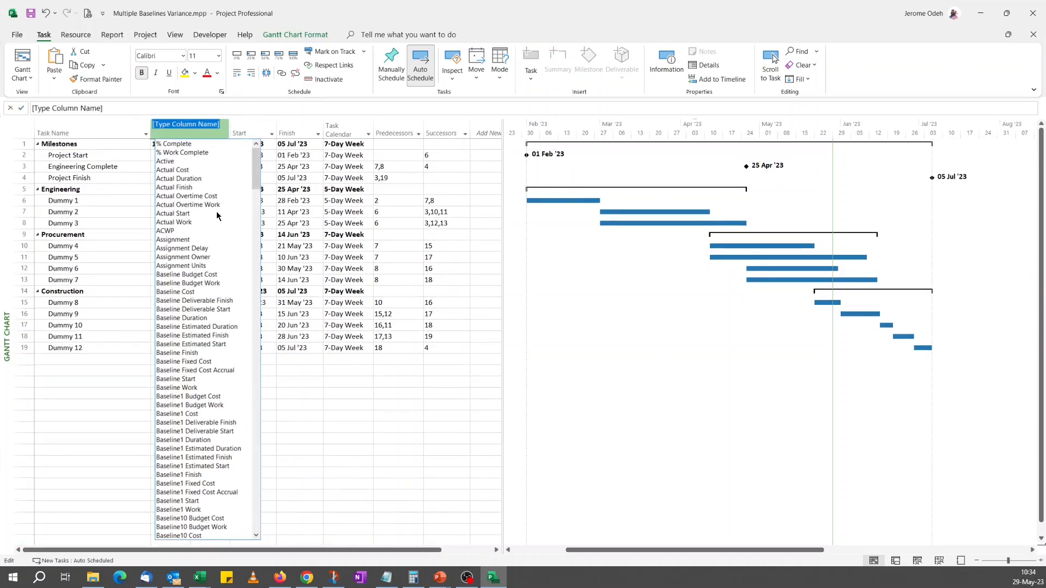
text(% Complete)
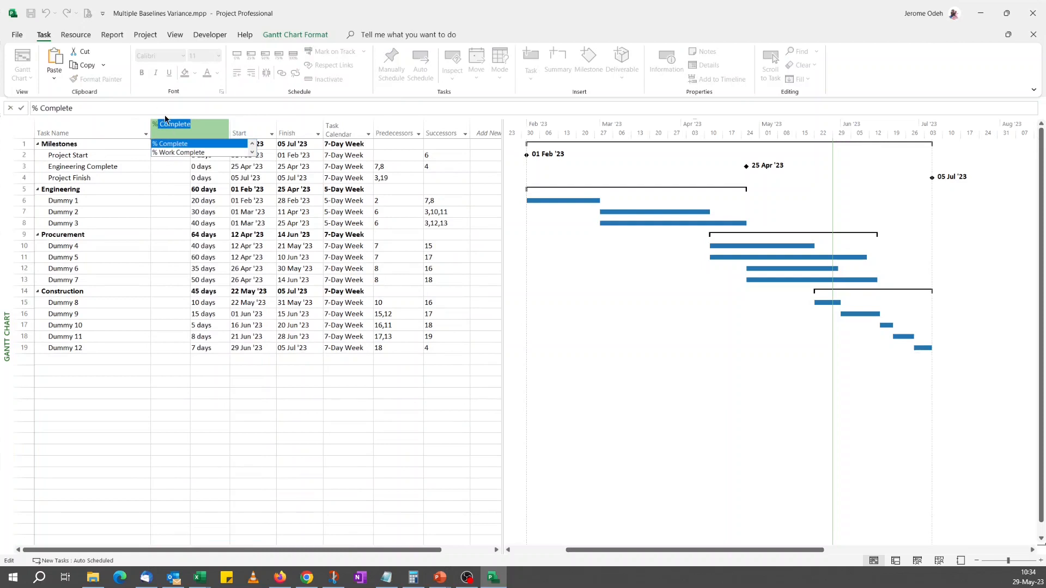
click(176, 144)
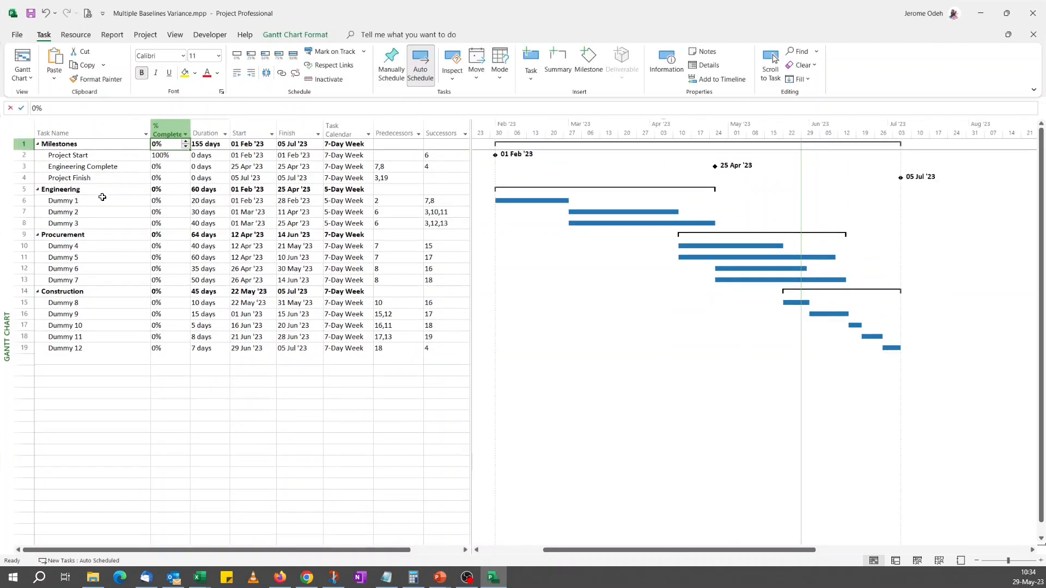
Set the duration of the Dummy 1 task to 25 days
click(136, 205)
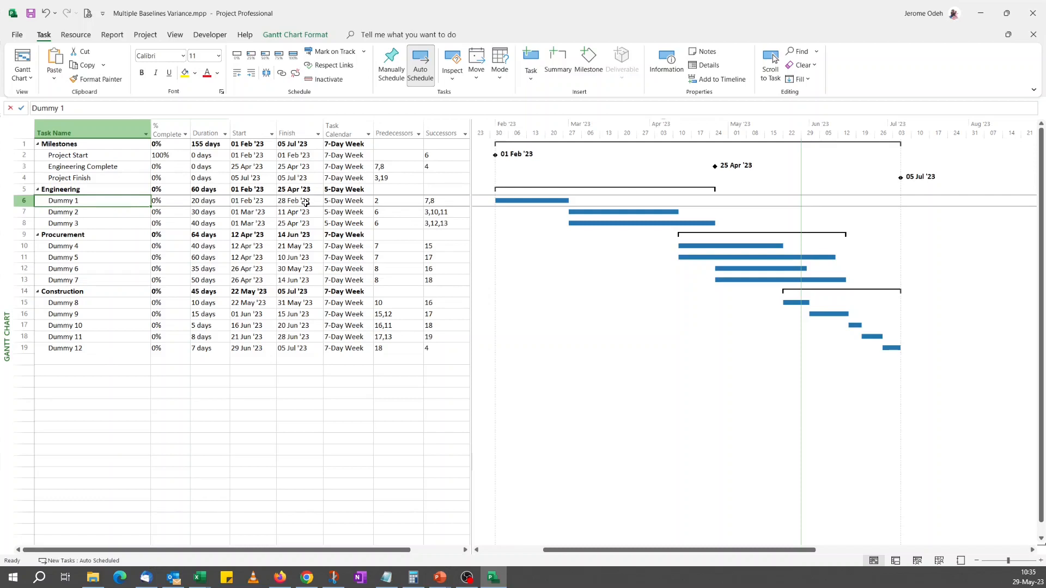
click(207, 201)
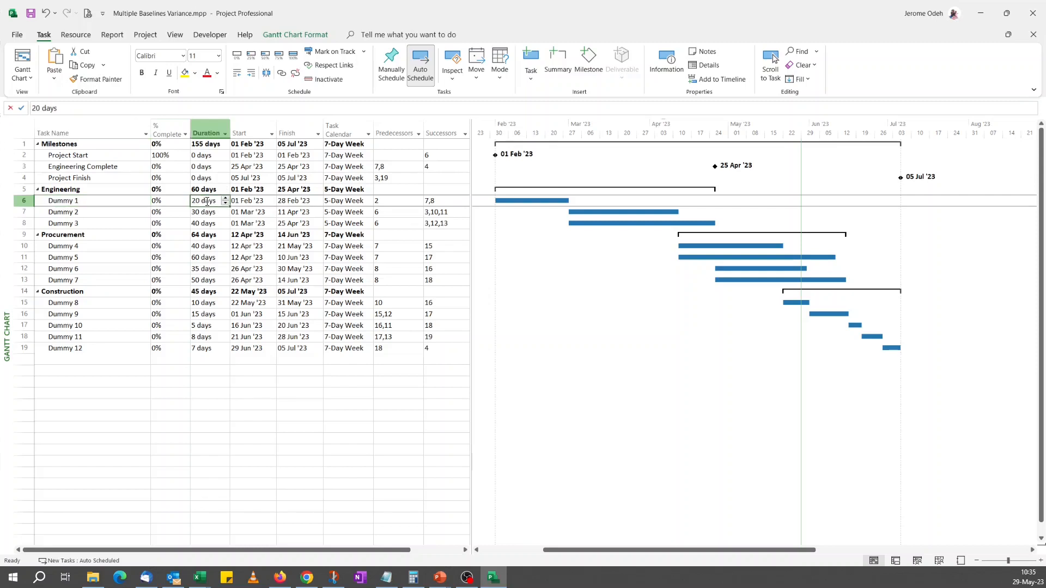
text(2)
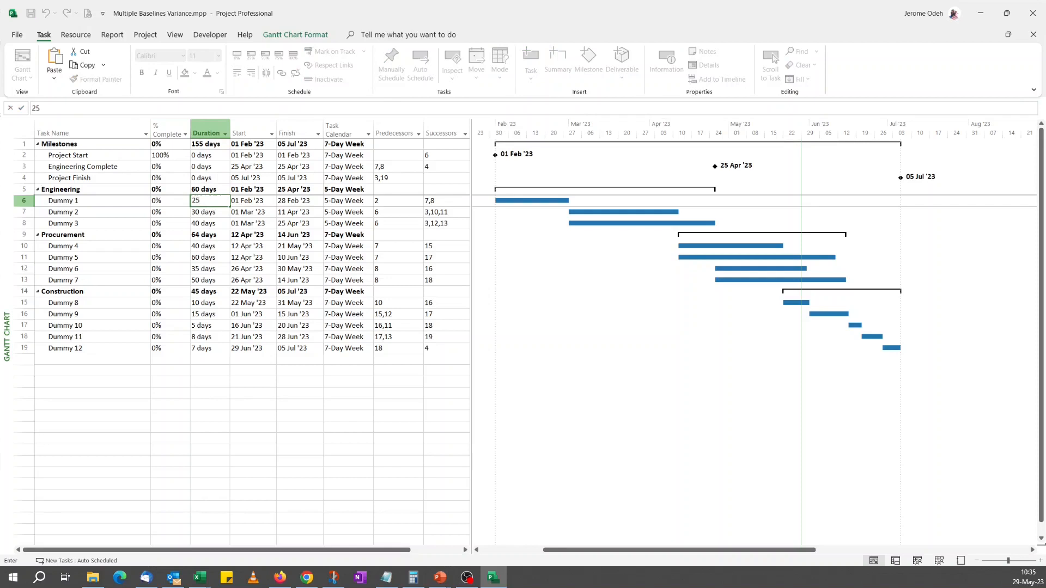
text(5)
key(Return)
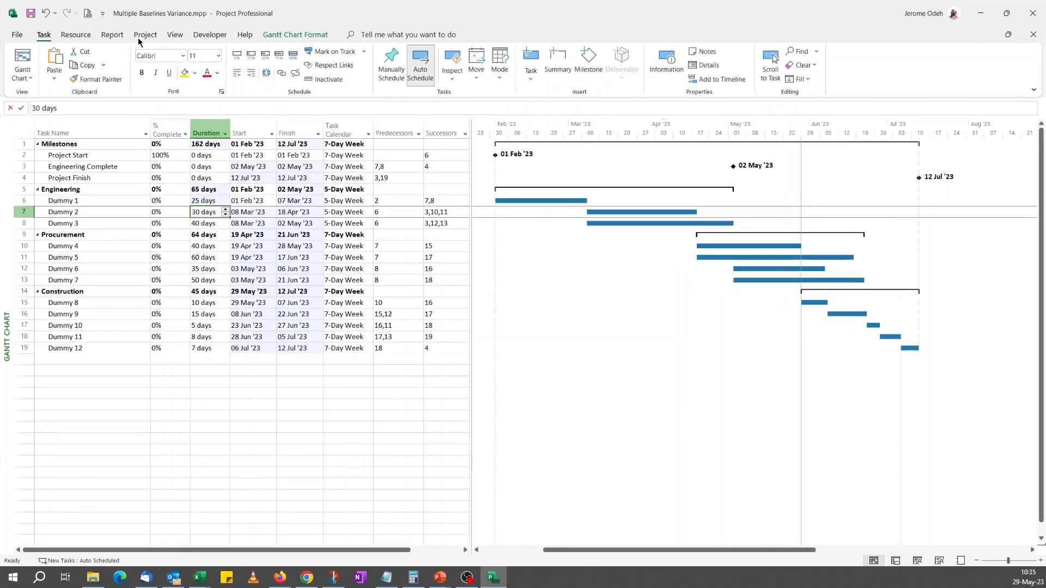
Check the status date in the project information, leaving the settings as they are
click(146, 35)
click(143, 68)
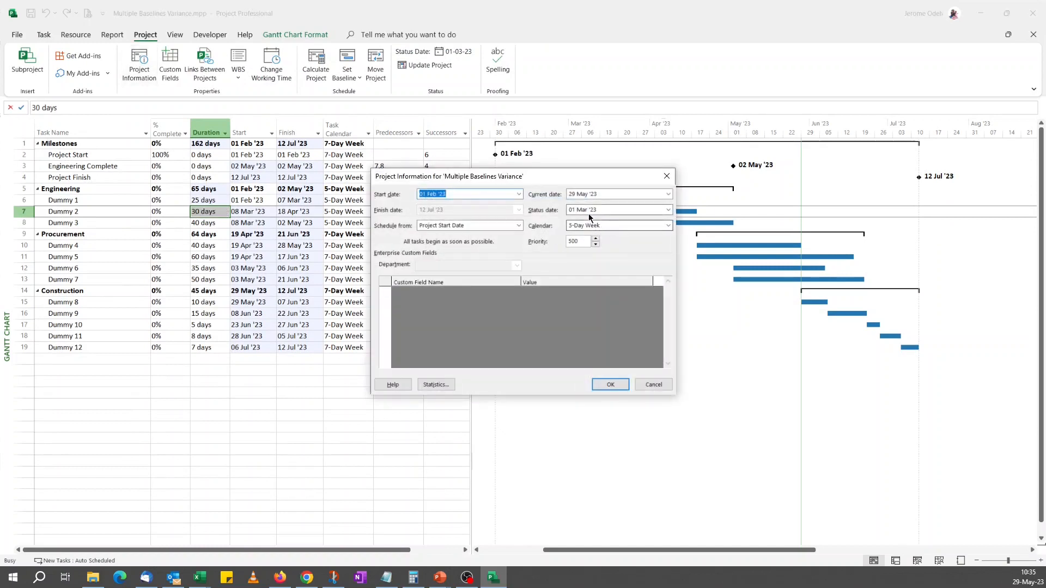
click(644, 389)
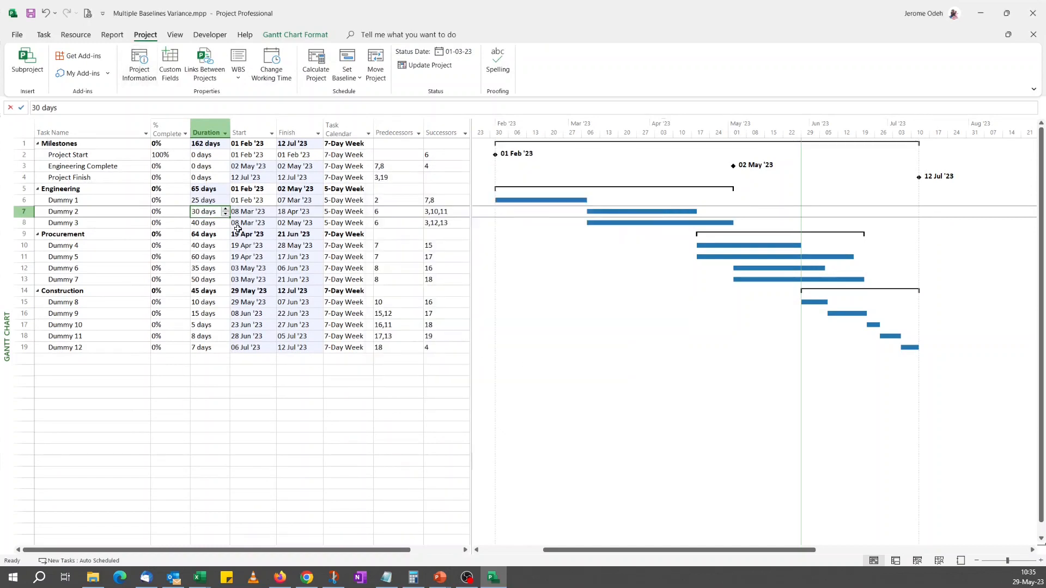
Mark the Dummy 1 task as on track
click(129, 198)
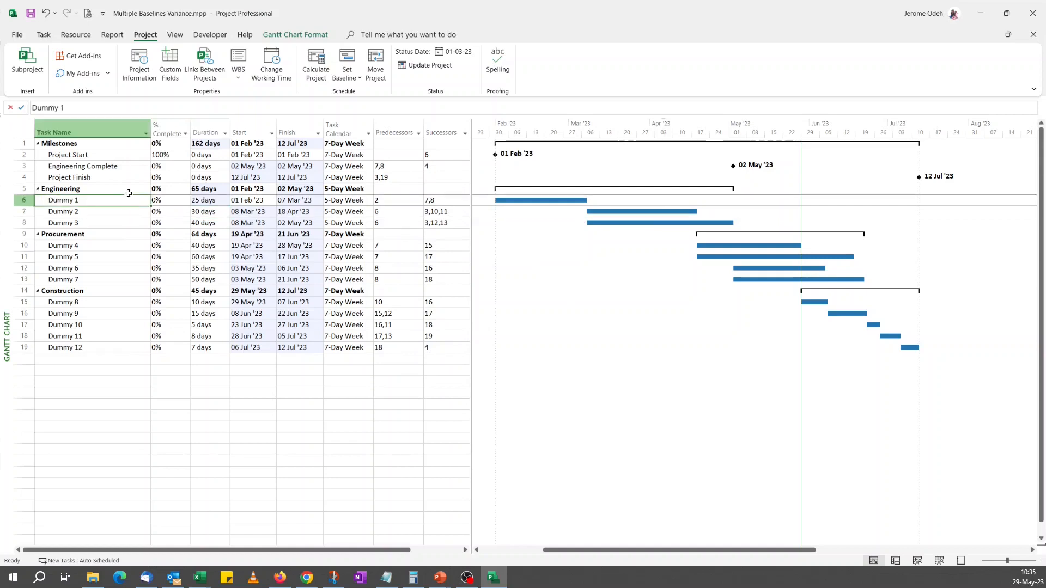
click(44, 36)
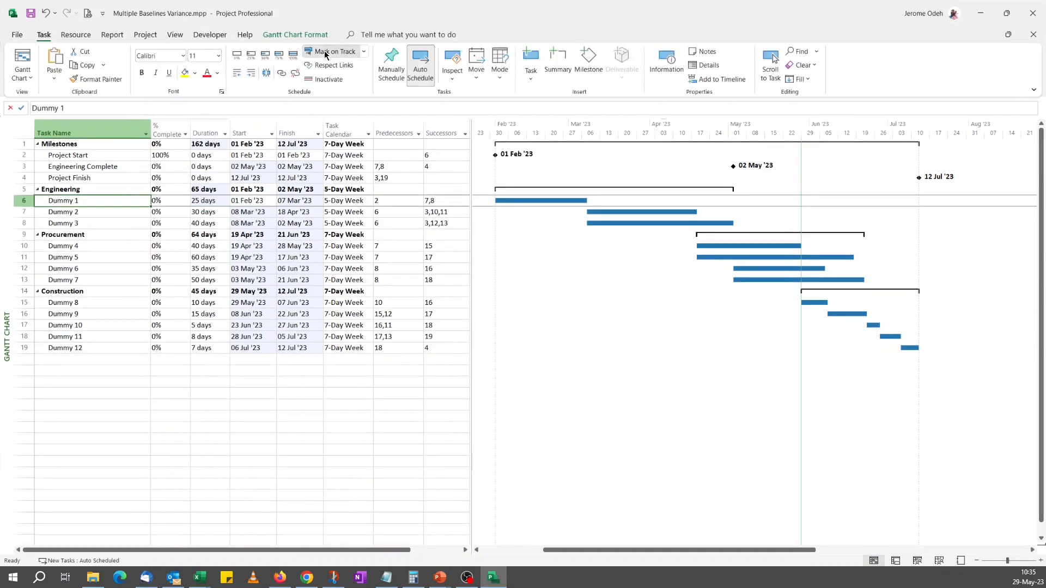
click(325, 52)
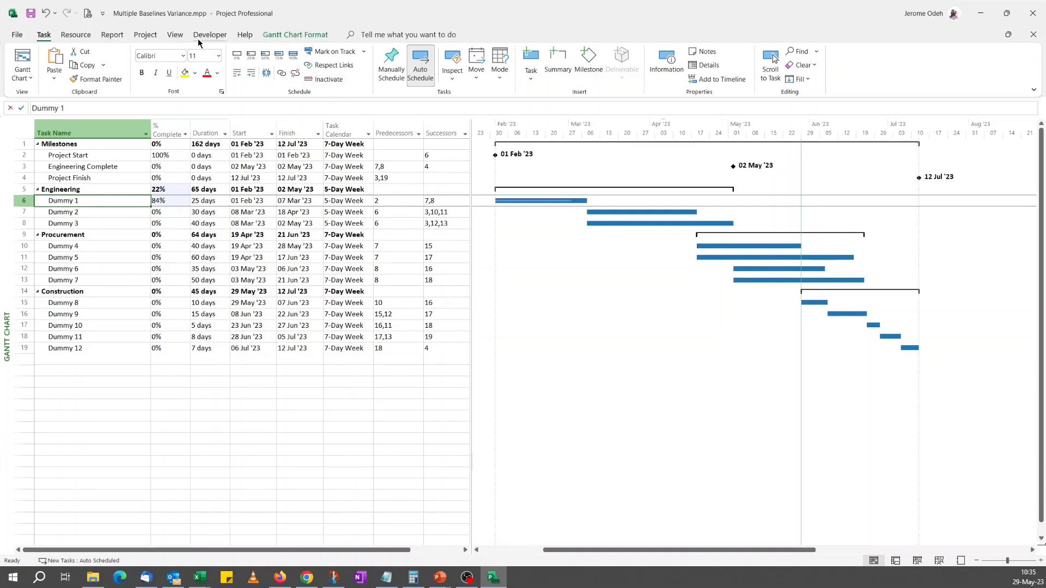
Display the Variance table and widen its Task Name column so the full names fit
click(182, 36)
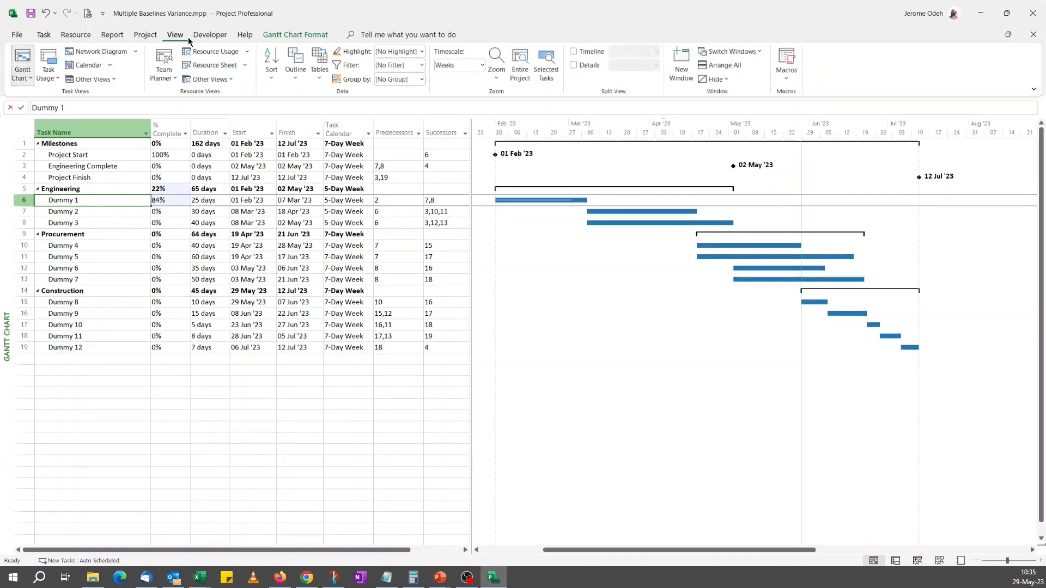
click(320, 80)
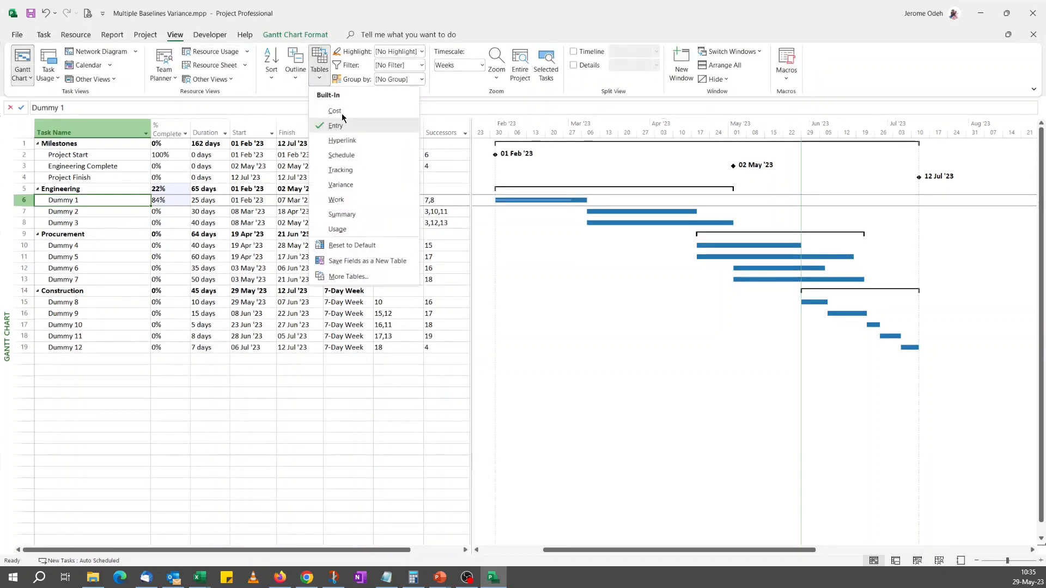
click(346, 187)
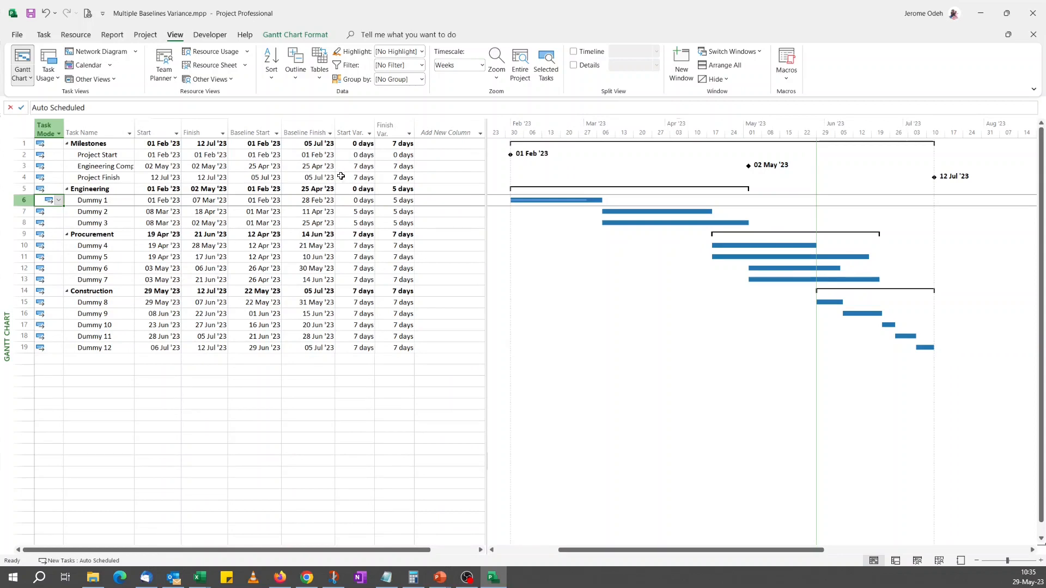
drag(134, 128, 163, 127)
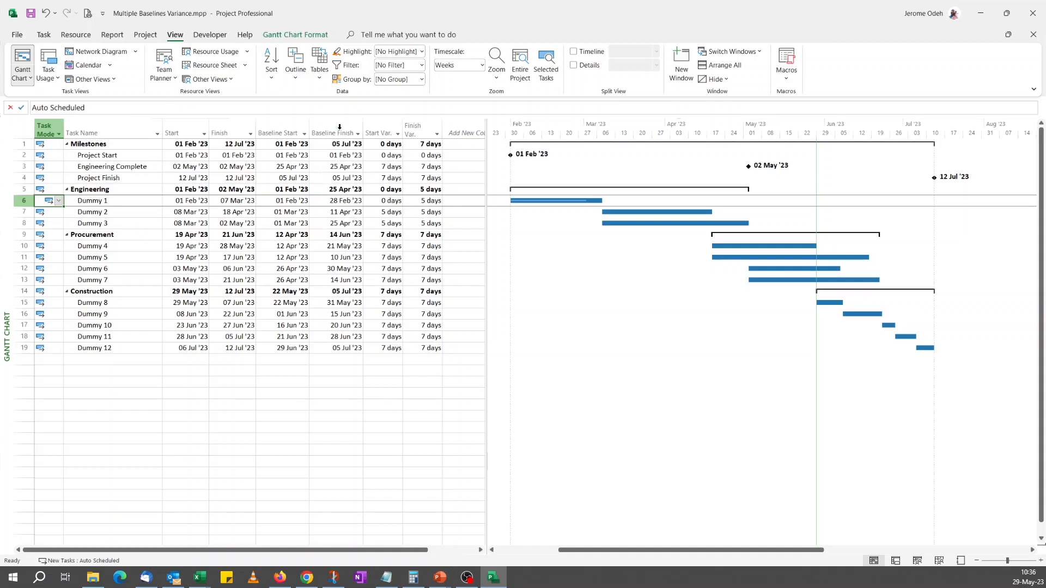
Return to the Entry table and overwrite the main Baseline with the current schedule for the entire project
click(319, 71)
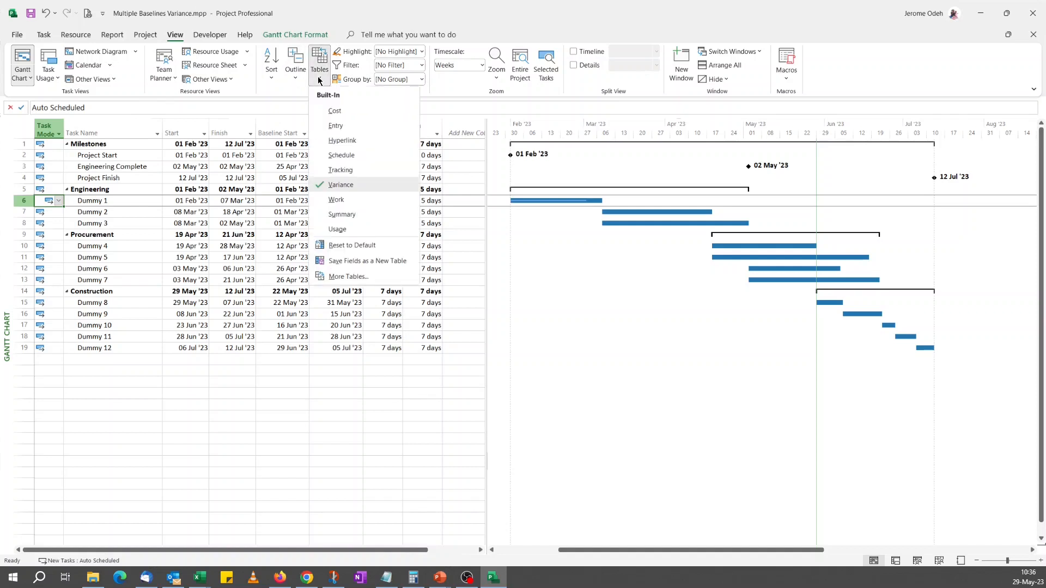
click(335, 126)
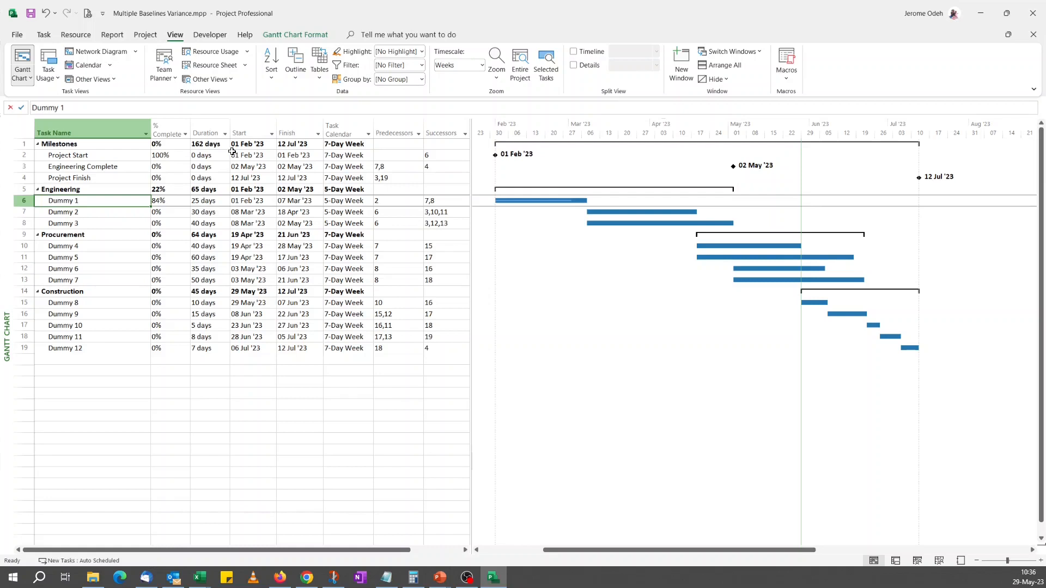
click(145, 35)
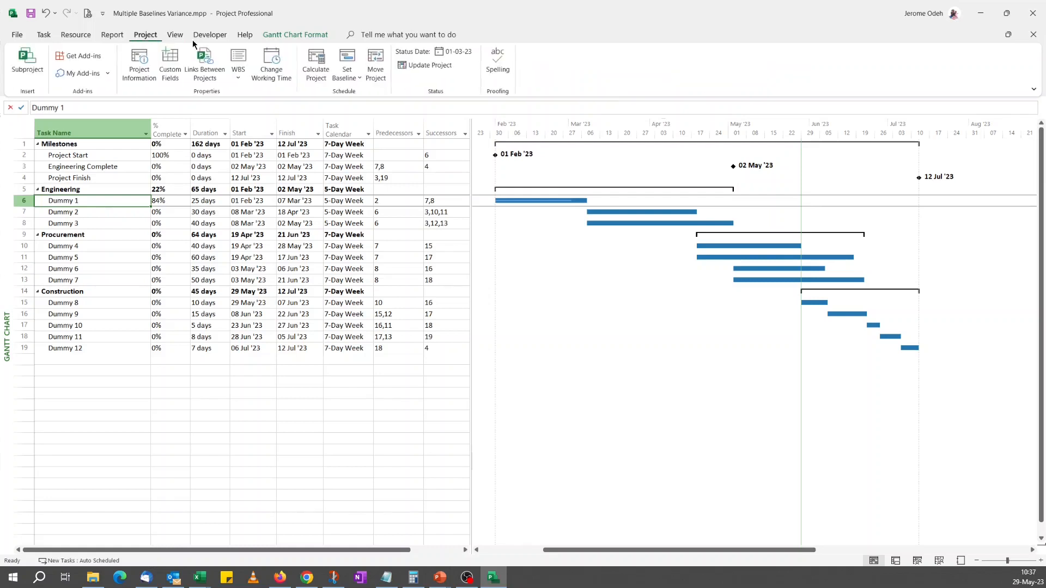
click(354, 82)
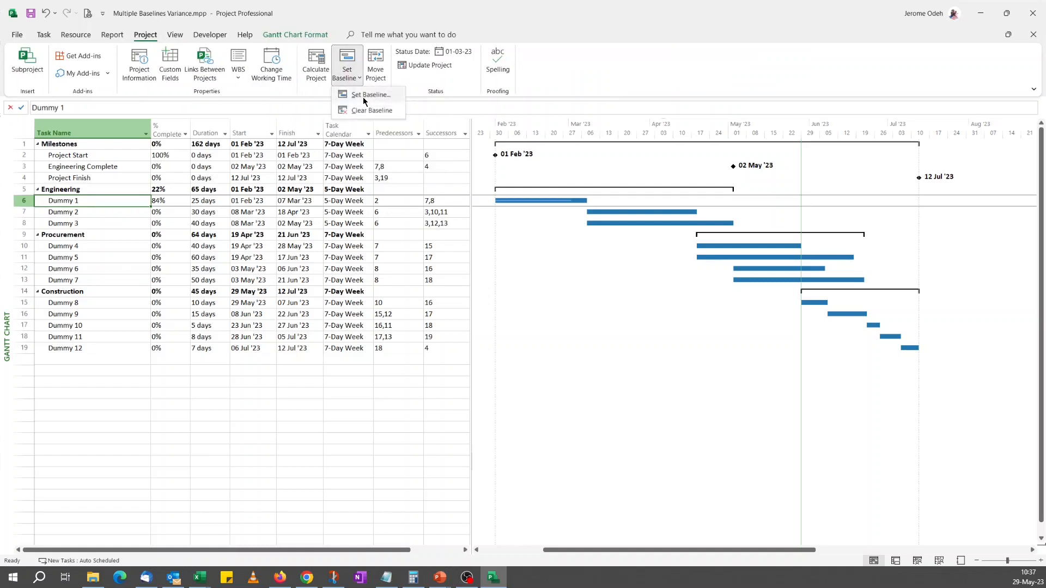
click(364, 99)
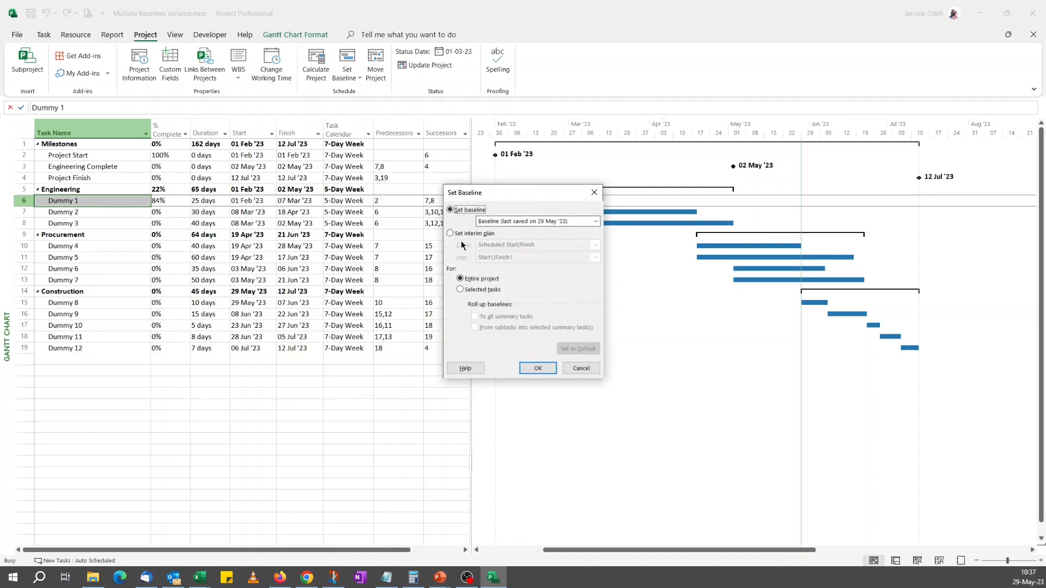
click(532, 368)
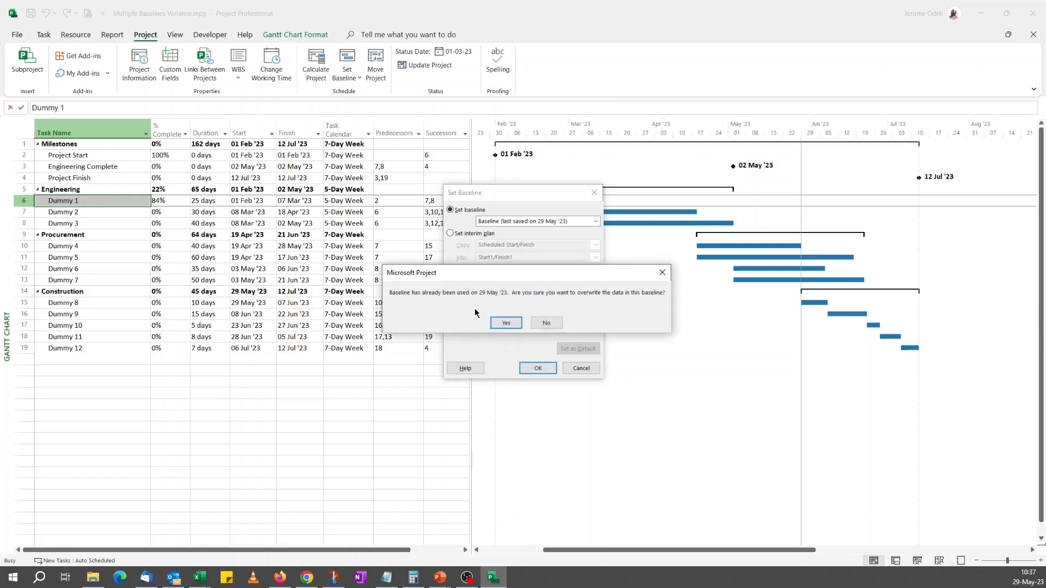
click(508, 323)
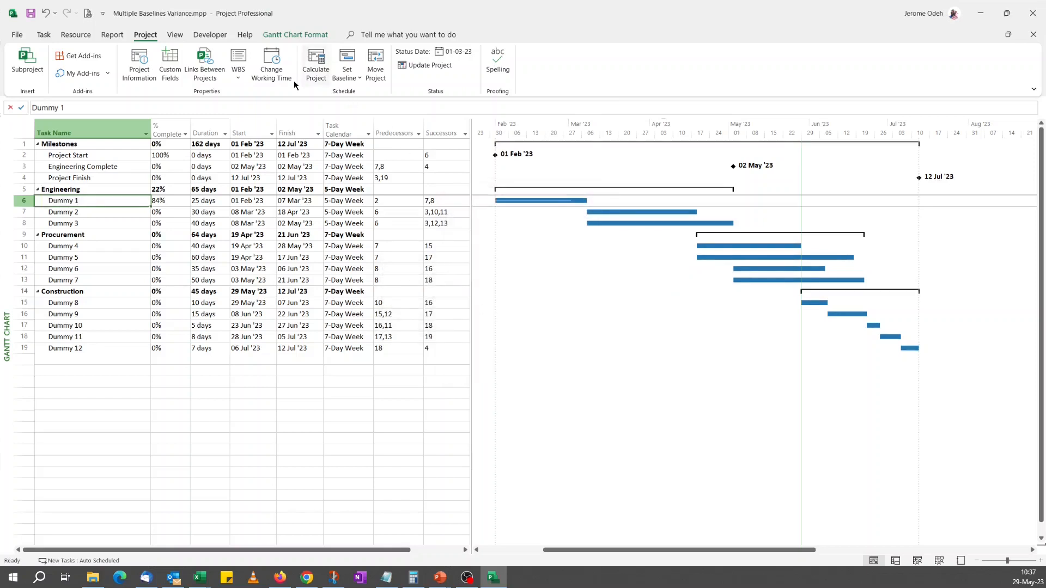
Show the Variance table again and slightly widen the table area beside the Gantt chart
click(176, 36)
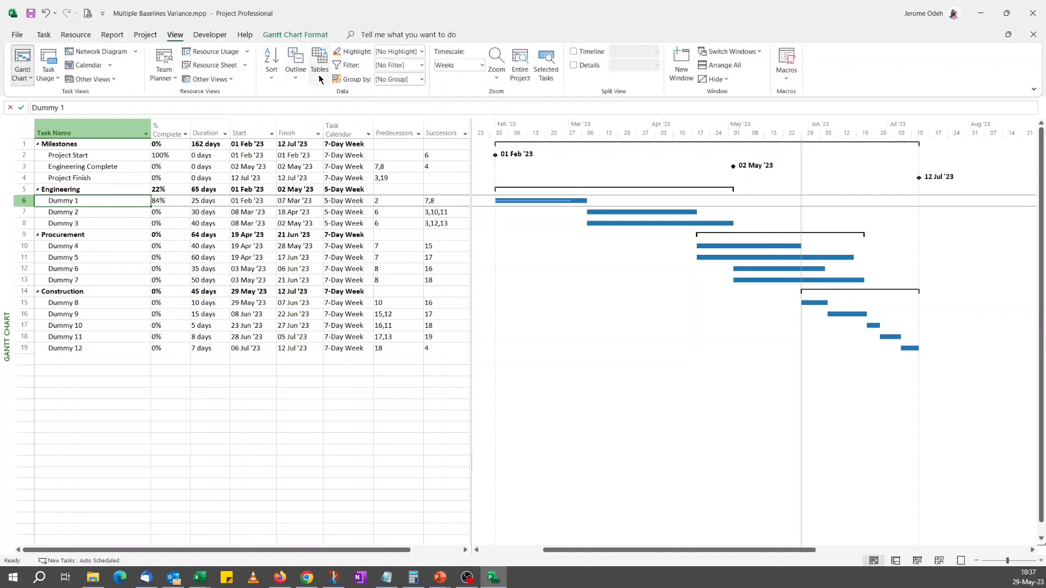
click(319, 71)
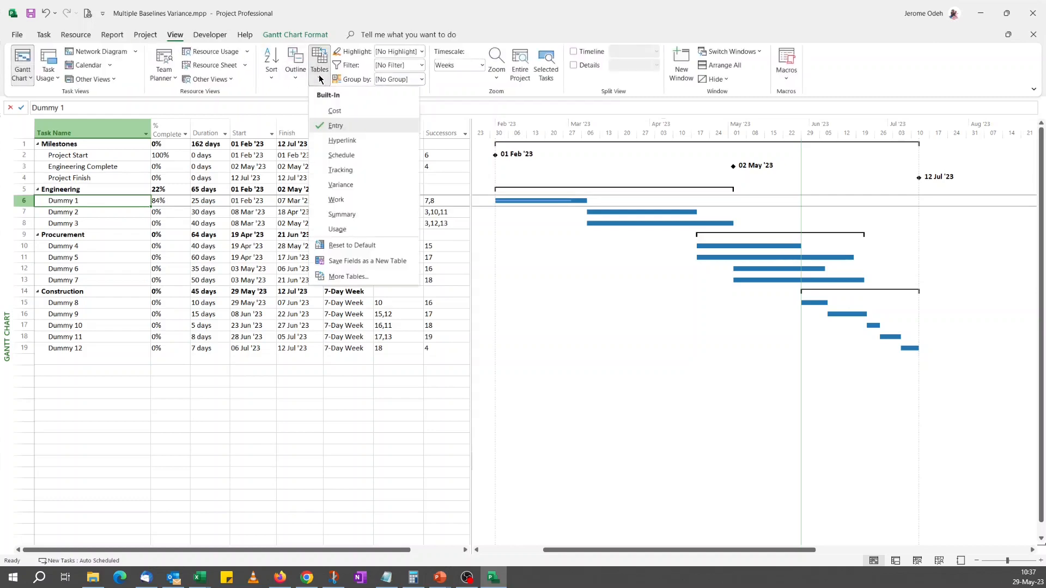
click(348, 186)
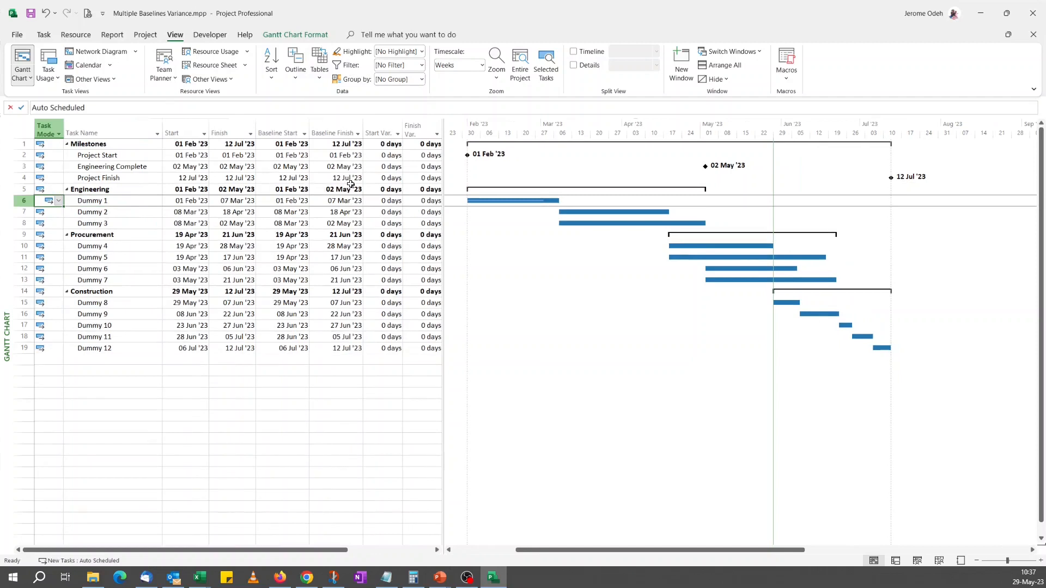
drag(451, 163, 466, 163)
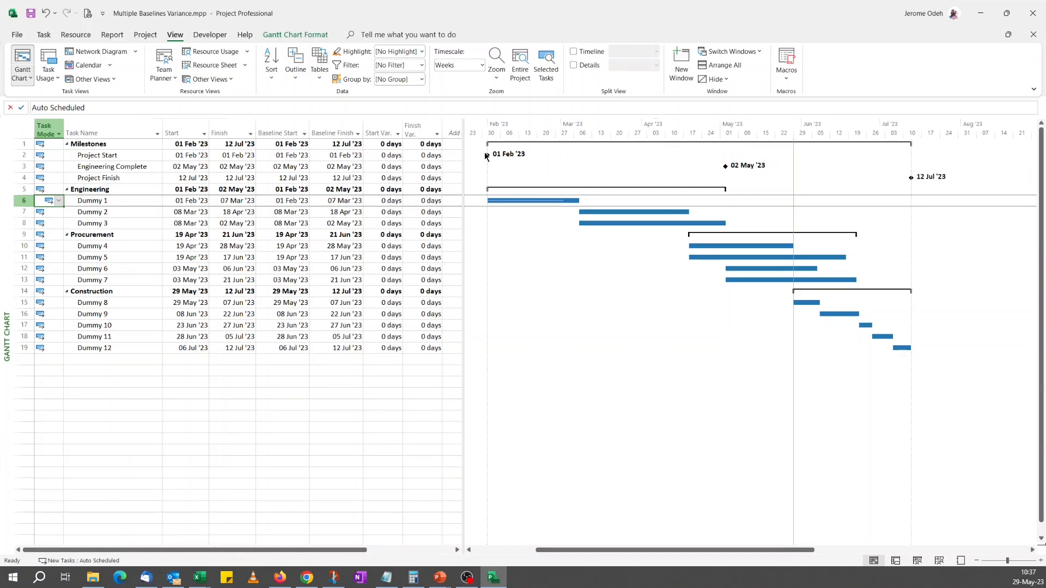
Review which baselines are saved in the Gantt chart's list of baselines
click(305, 36)
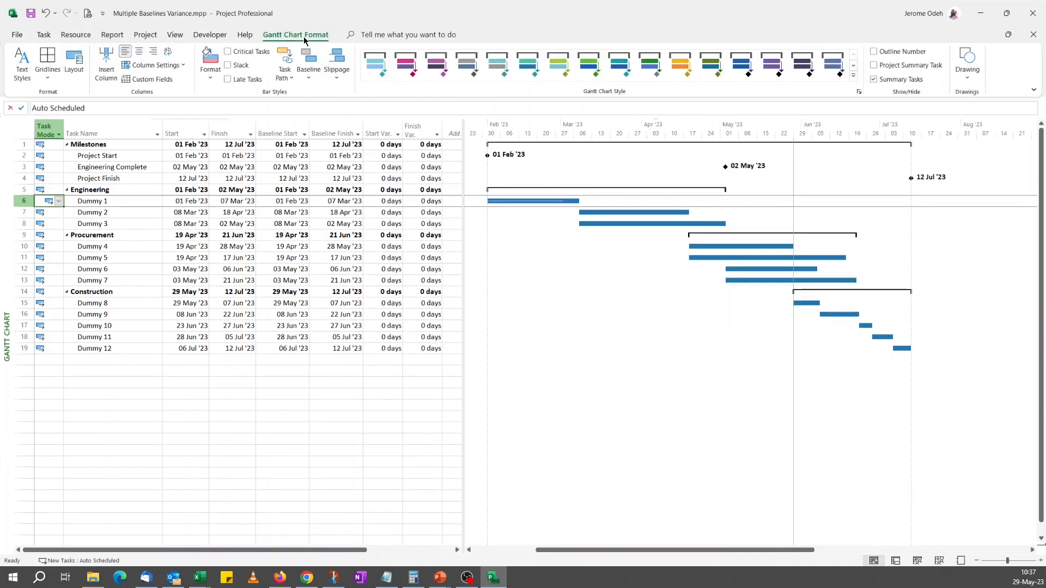
click(309, 71)
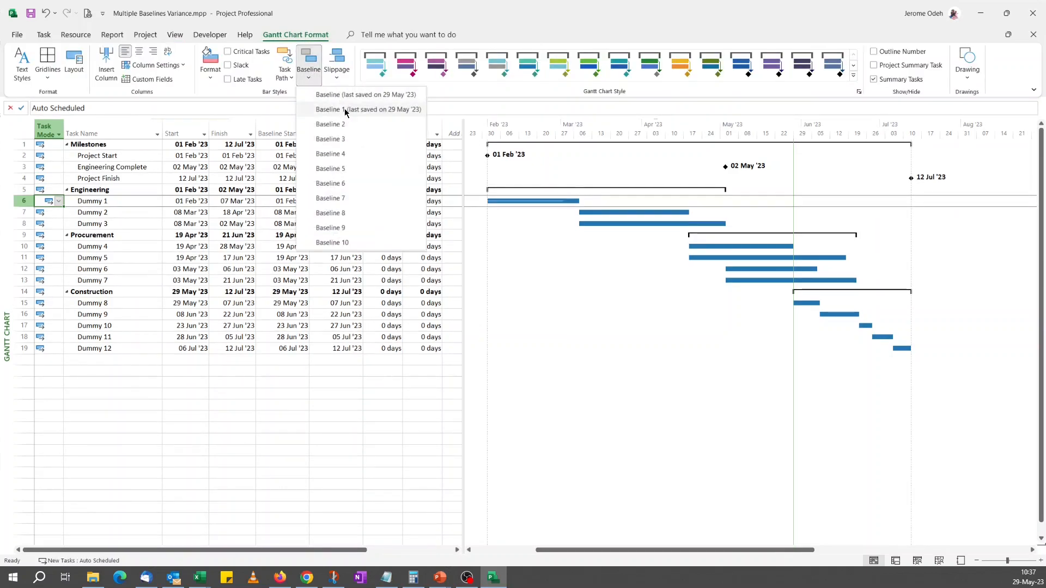
key(Escape)
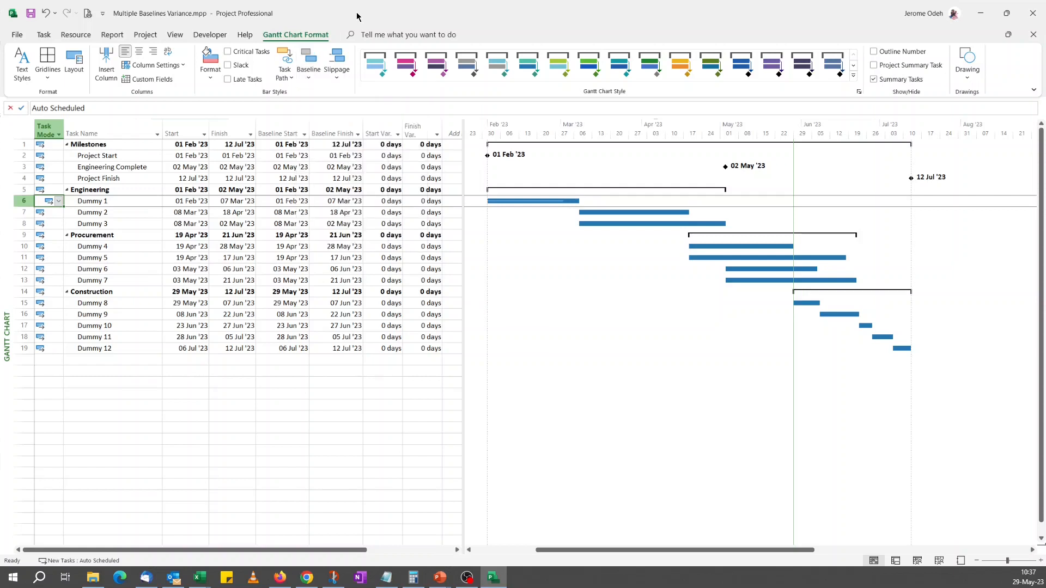
click(309, 80)
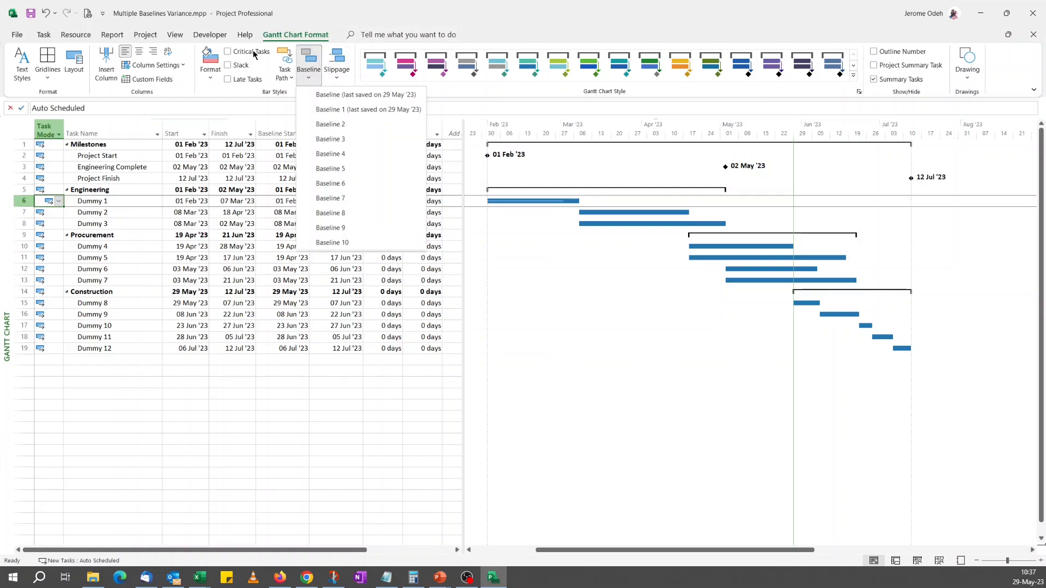
Copy the main Baseline into Baseline2 as an interim plan for the entire project
click(148, 36)
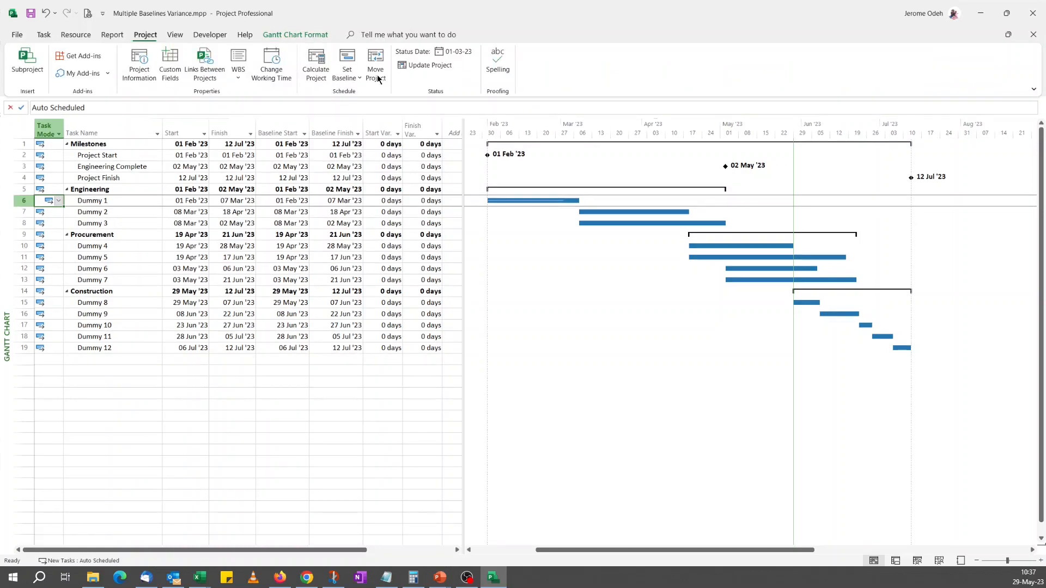
click(359, 82)
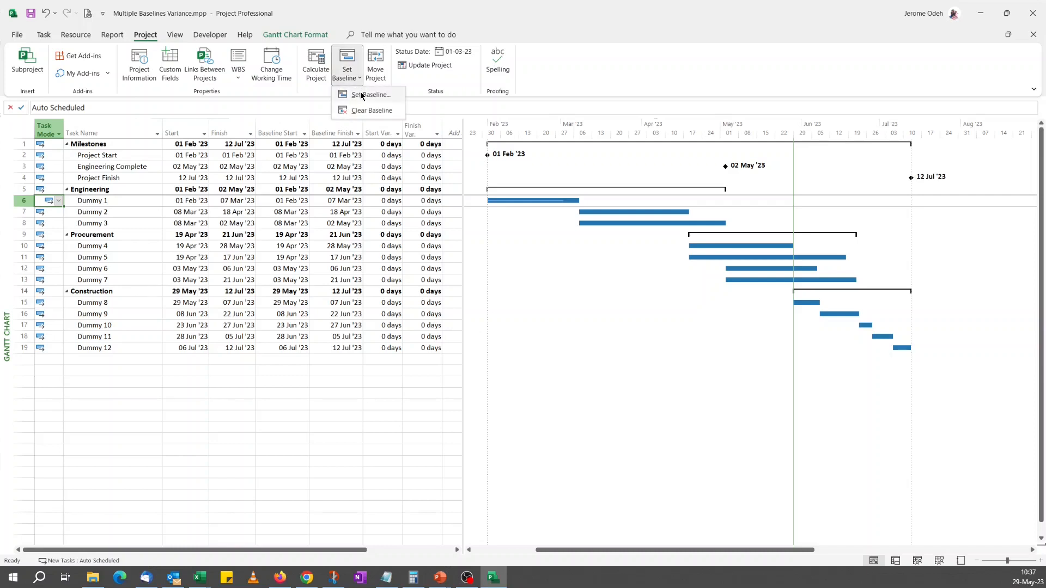
click(361, 96)
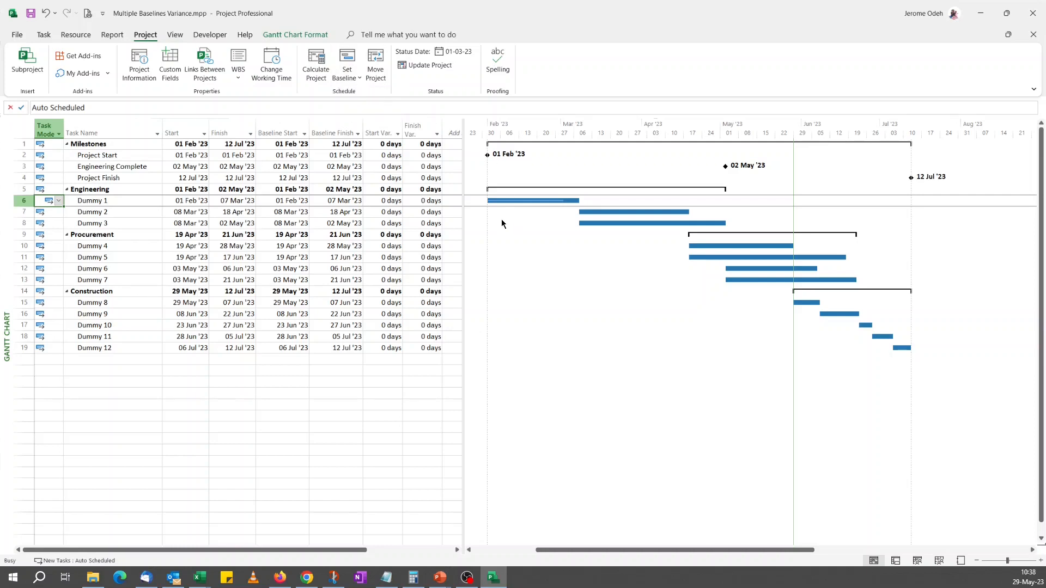
click(459, 234)
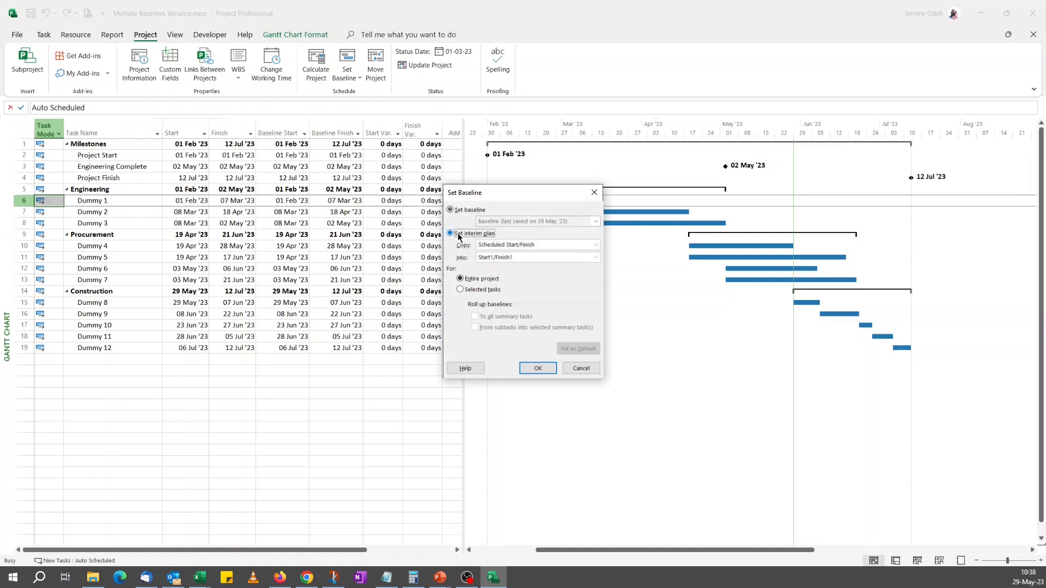
click(501, 246)
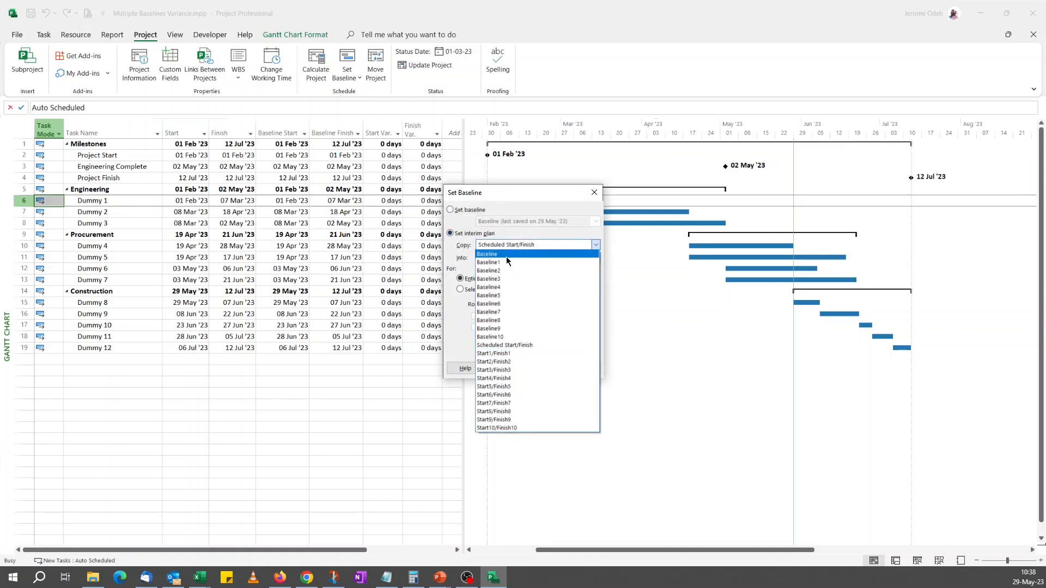
click(506, 255)
click(513, 259)
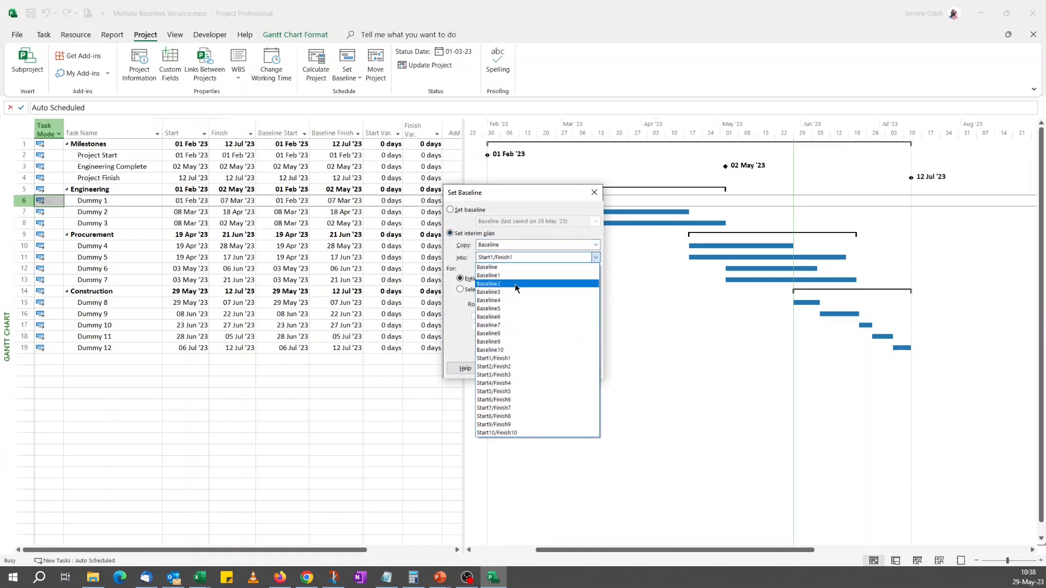
click(515, 283)
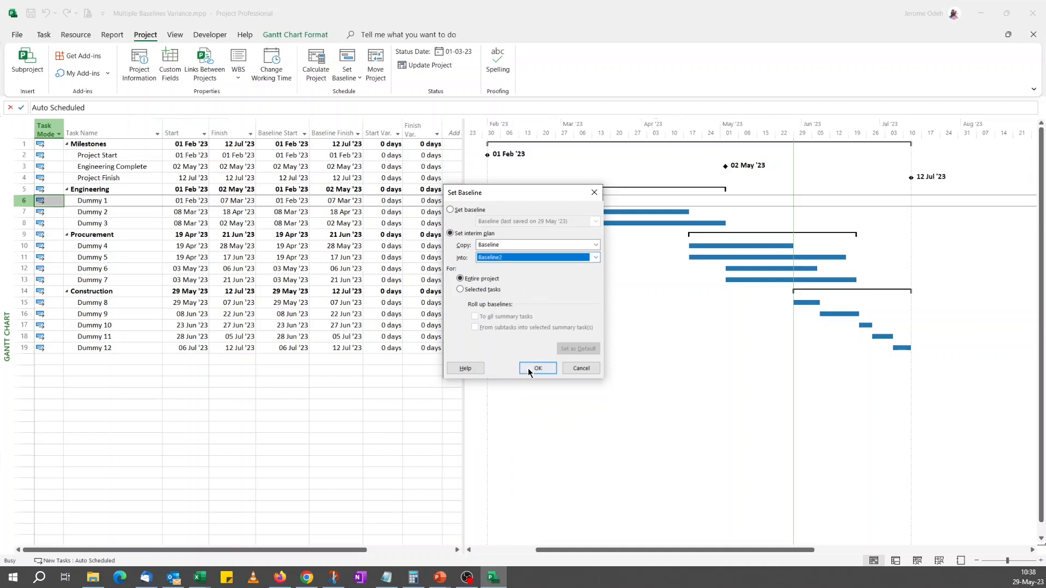
click(530, 368)
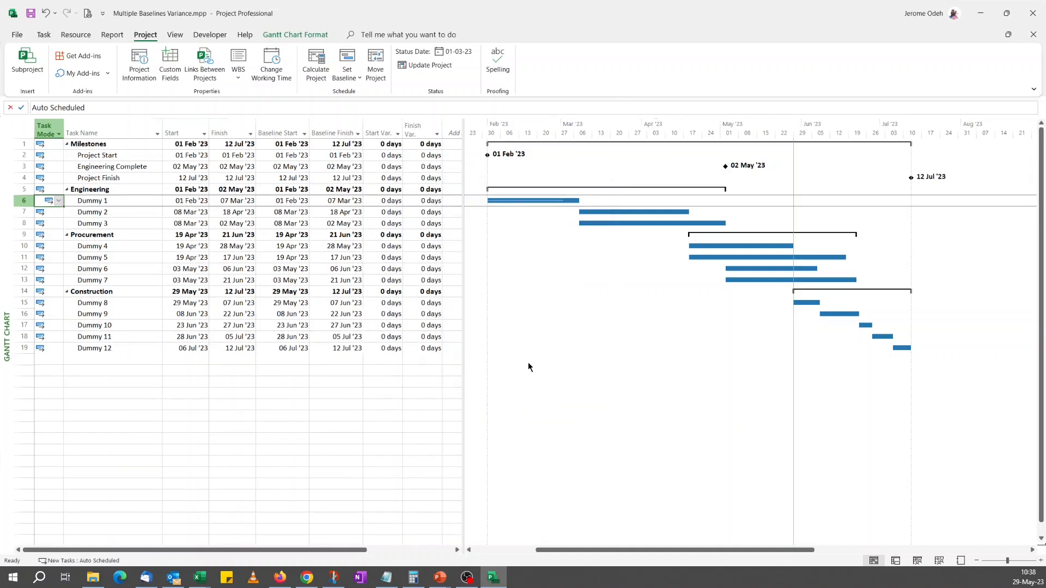
Check the Gantt chart's list of baselines to see which numbered baselines have been saved
click(305, 35)
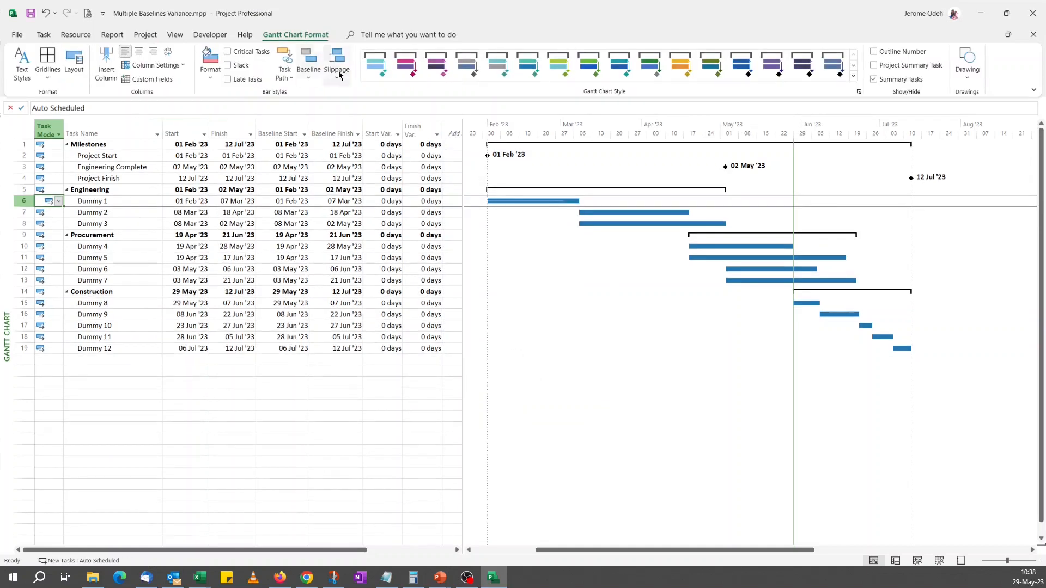
click(308, 75)
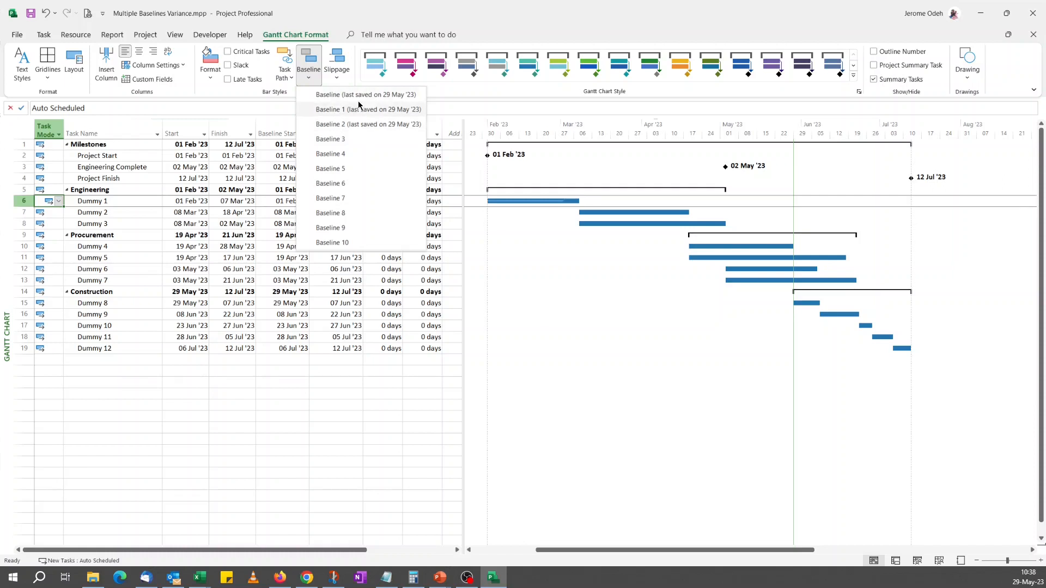
click(405, 18)
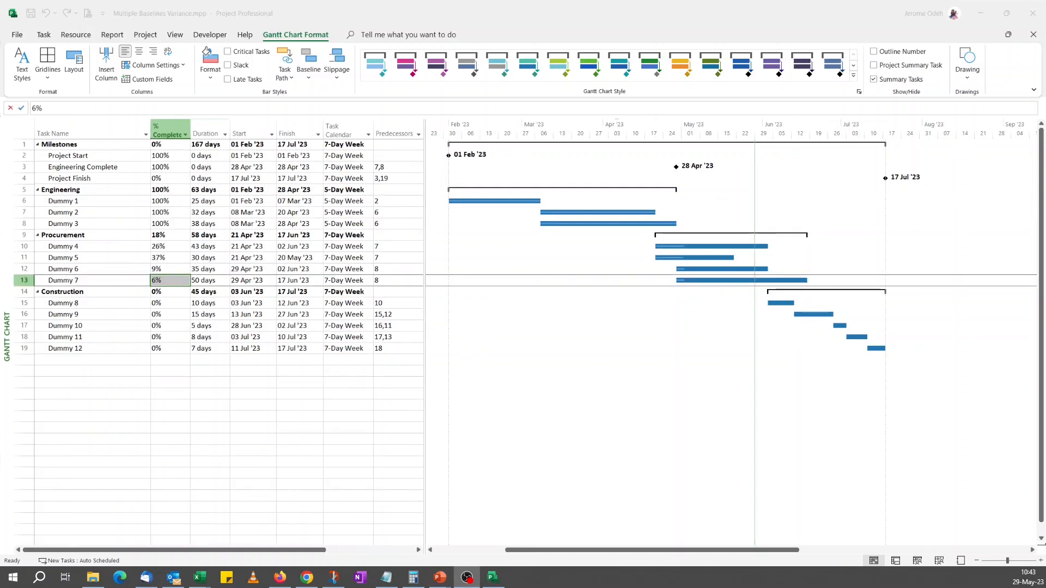
click(309, 82)
click(309, 80)
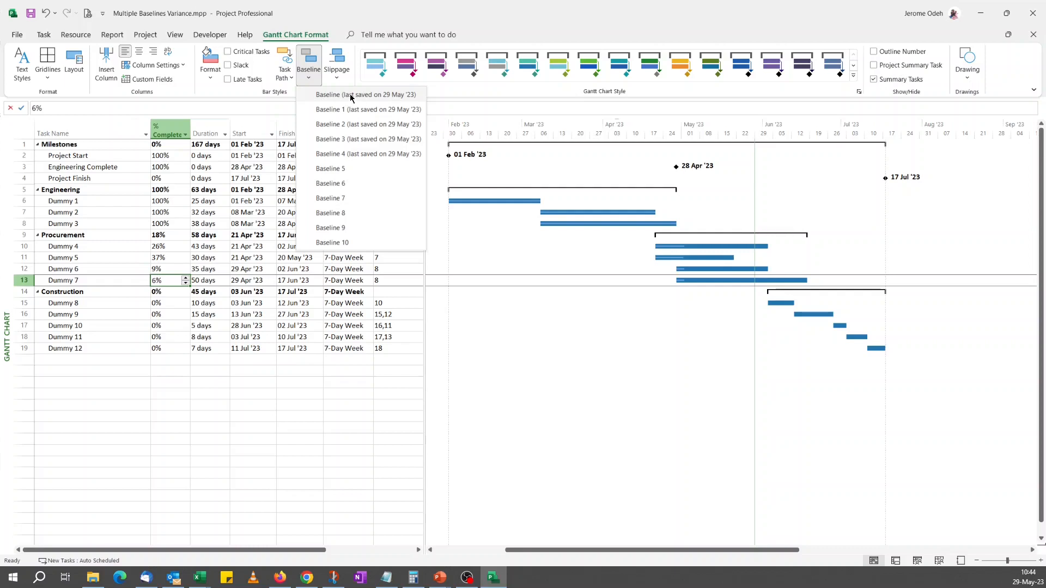
click(393, 12)
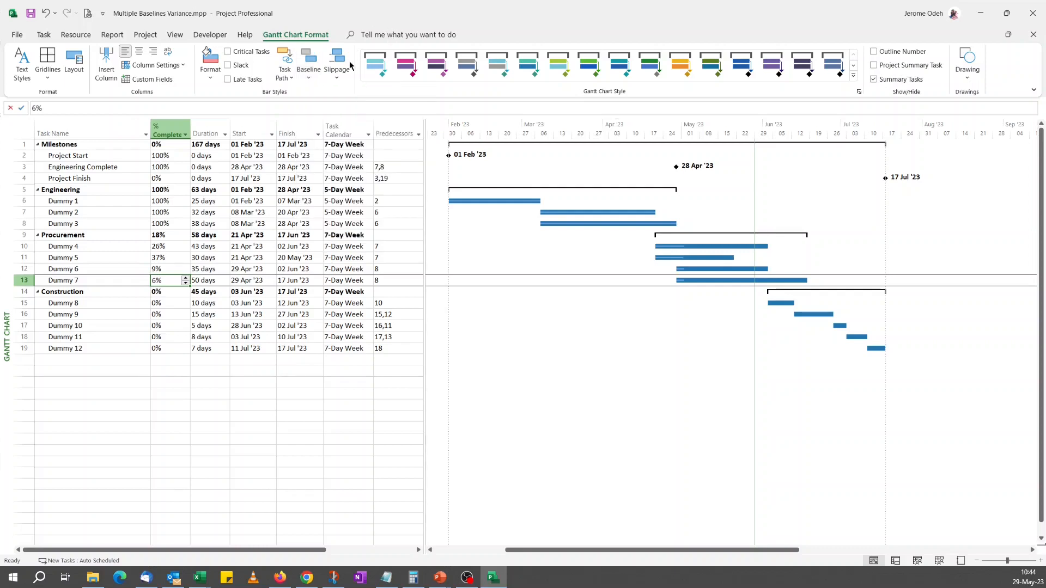
Display the Variance table and slightly widen the table area beside the Gantt chart
click(173, 35)
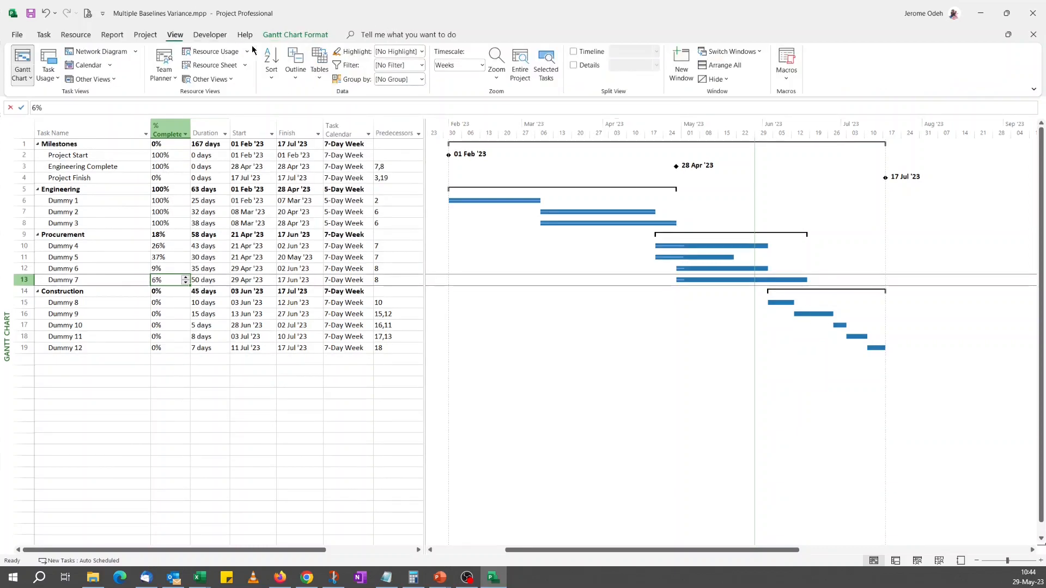
click(320, 79)
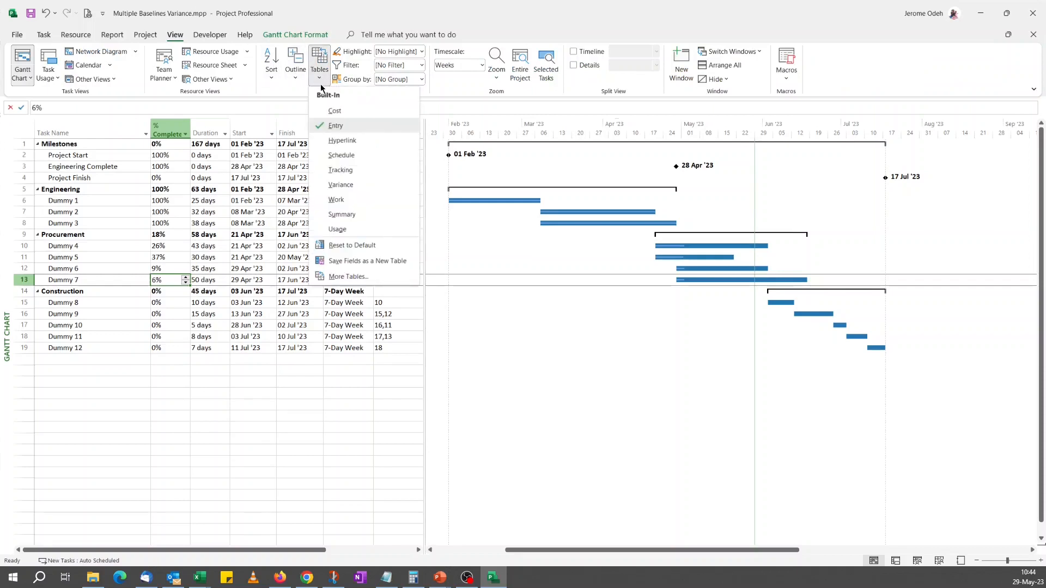
click(341, 185)
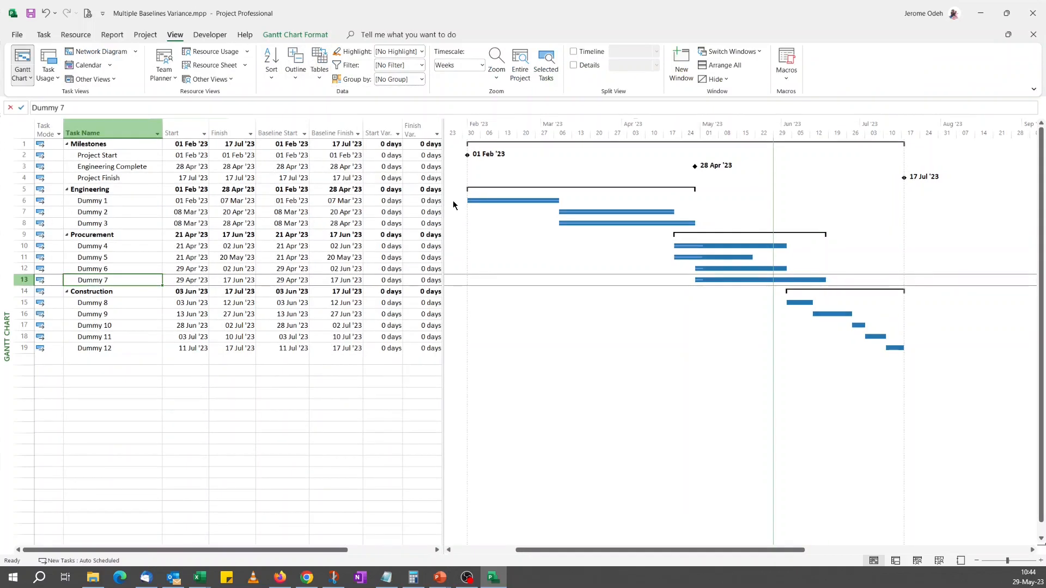
drag(443, 201, 461, 201)
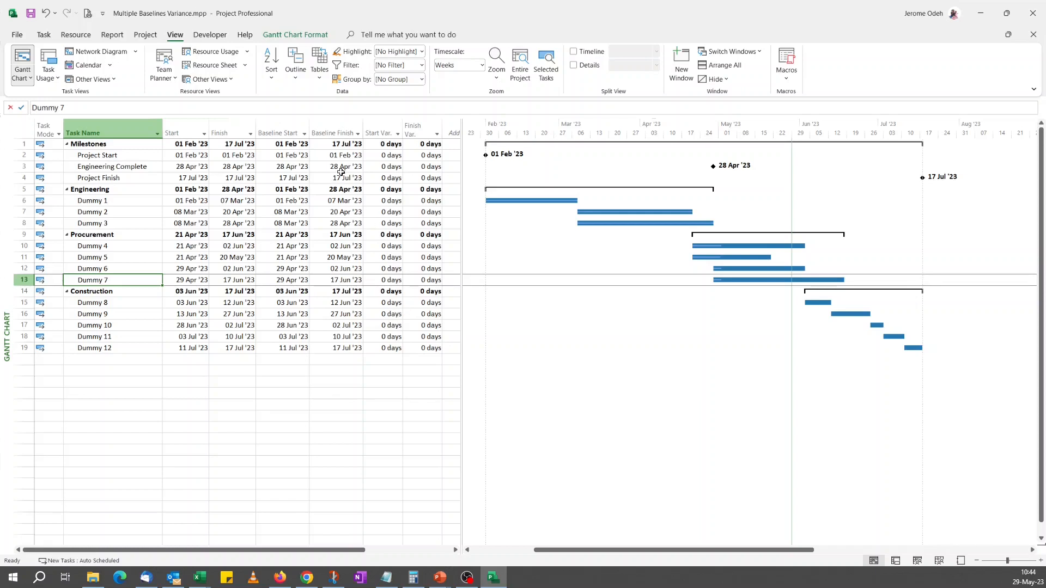
Duplicate the Variance table, name the copy "1st Baseline Variance (01-Feb)" and enable its Show in menu option
click(320, 79)
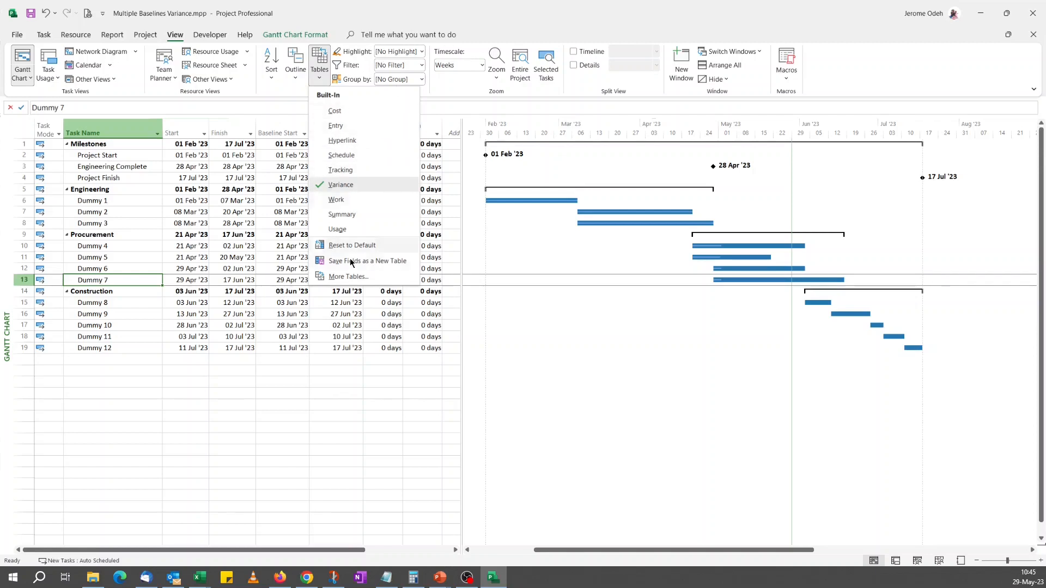
click(388, 374)
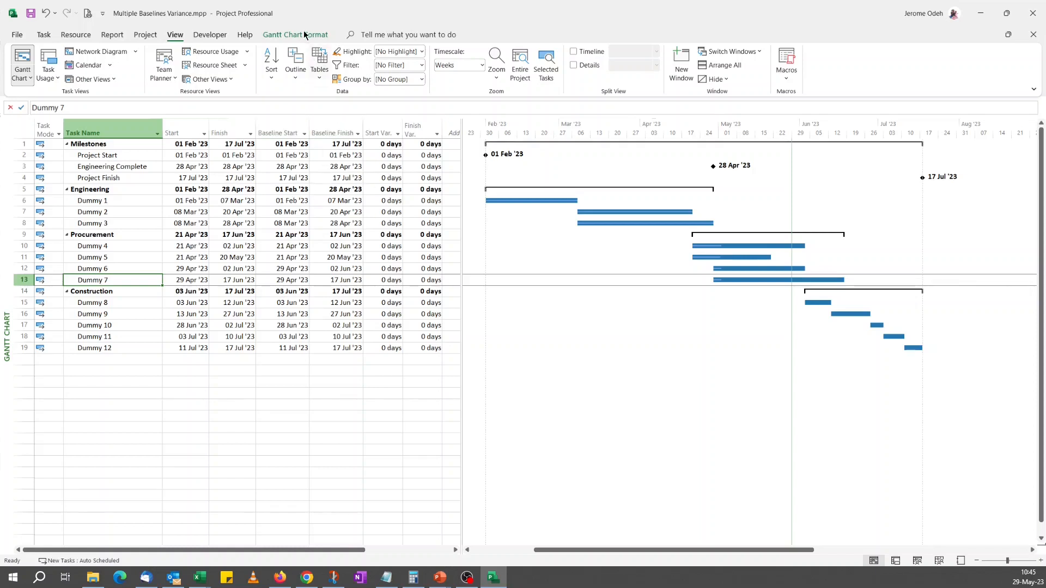
click(319, 70)
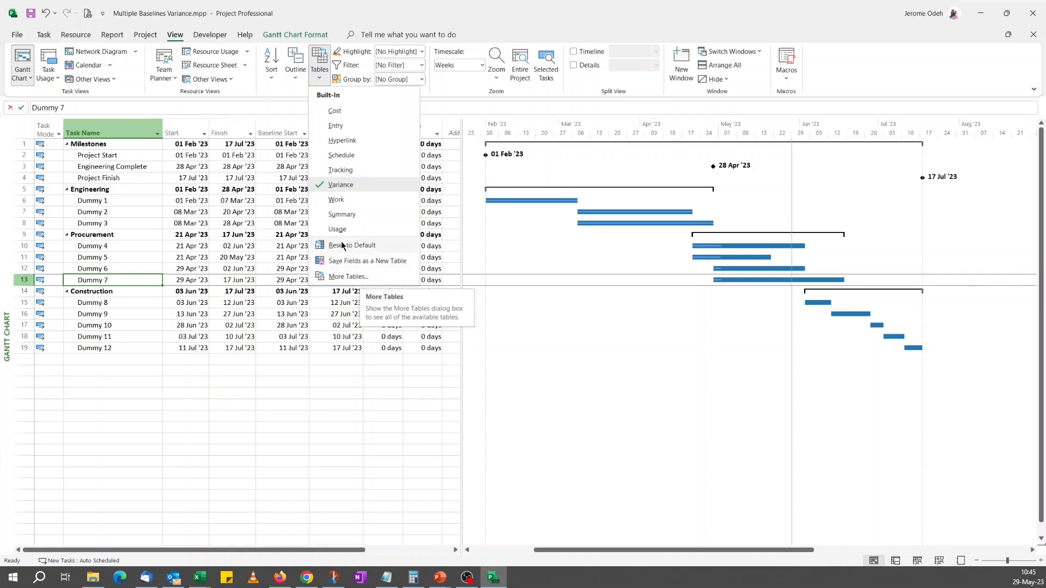
click(354, 280)
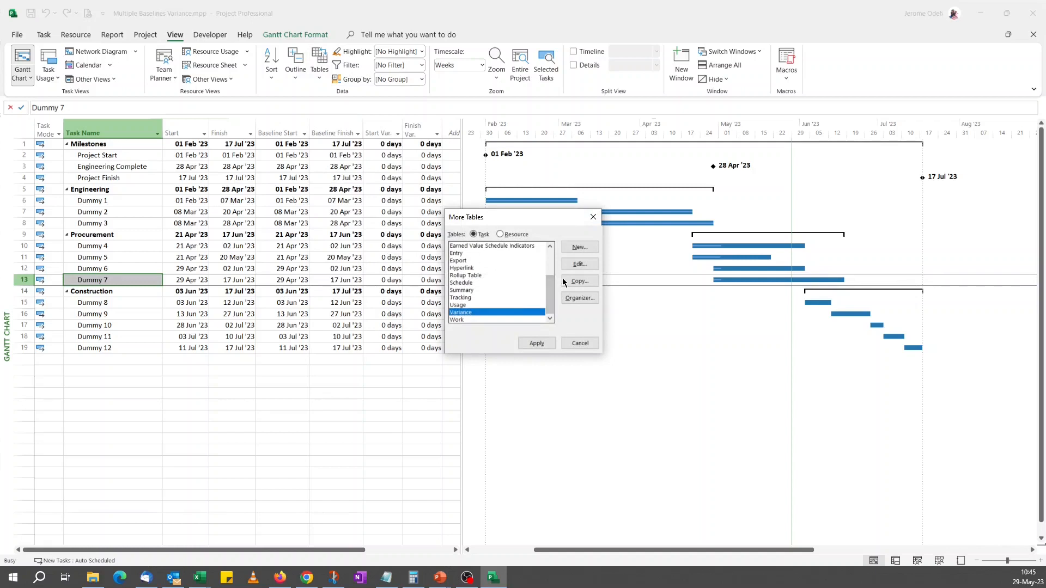
click(572, 281)
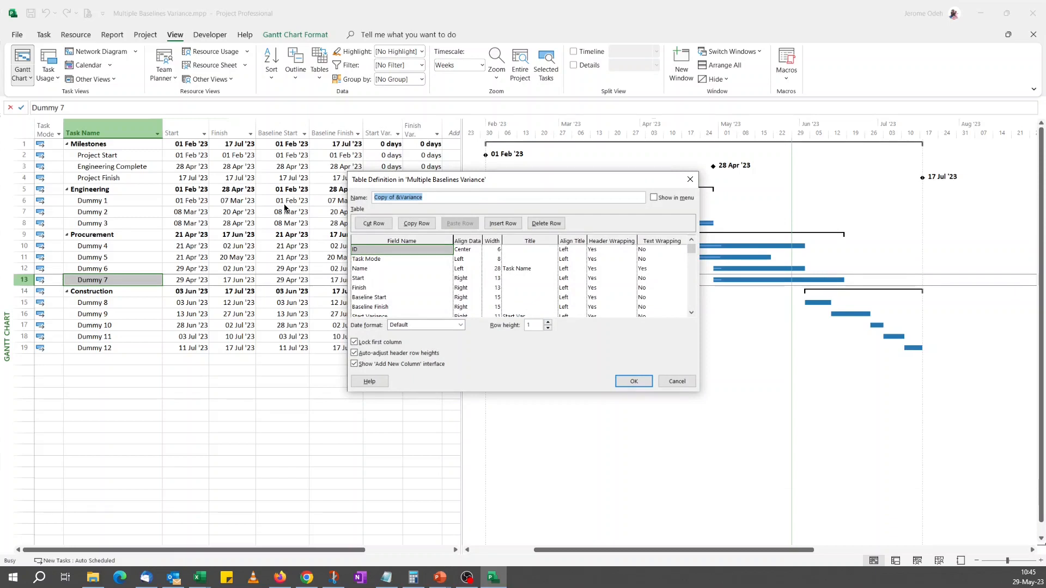
drag(401, 198, 269, 191)
text(Basel)
text(ine)
text(1)
drag(398, 198, 336, 197)
text(1st Baseline)
click(655, 198)
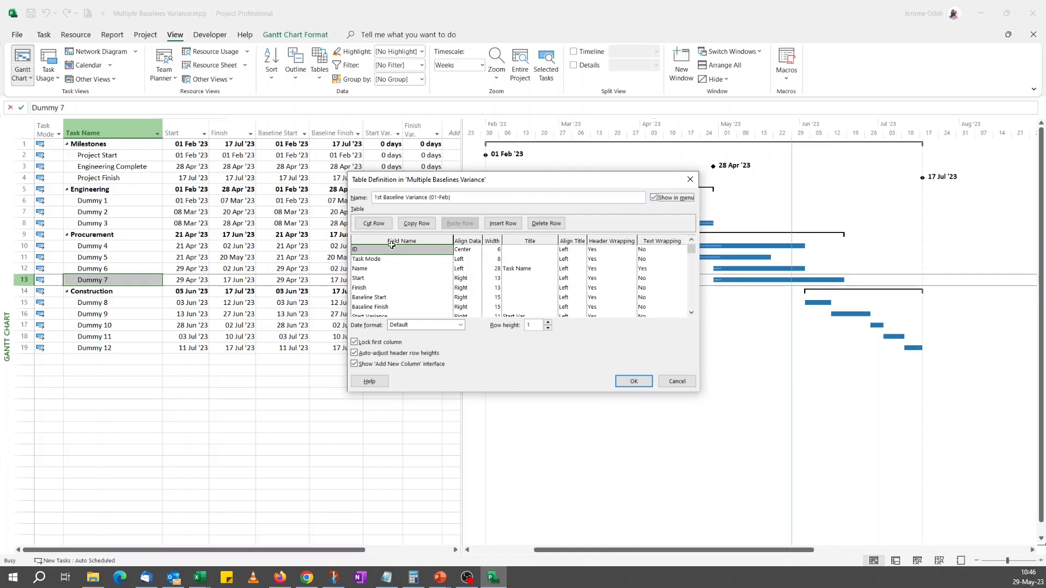
Replace the Baseline Start field in the new table definition with Baseline1 Start
click(691, 313)
click(691, 313)
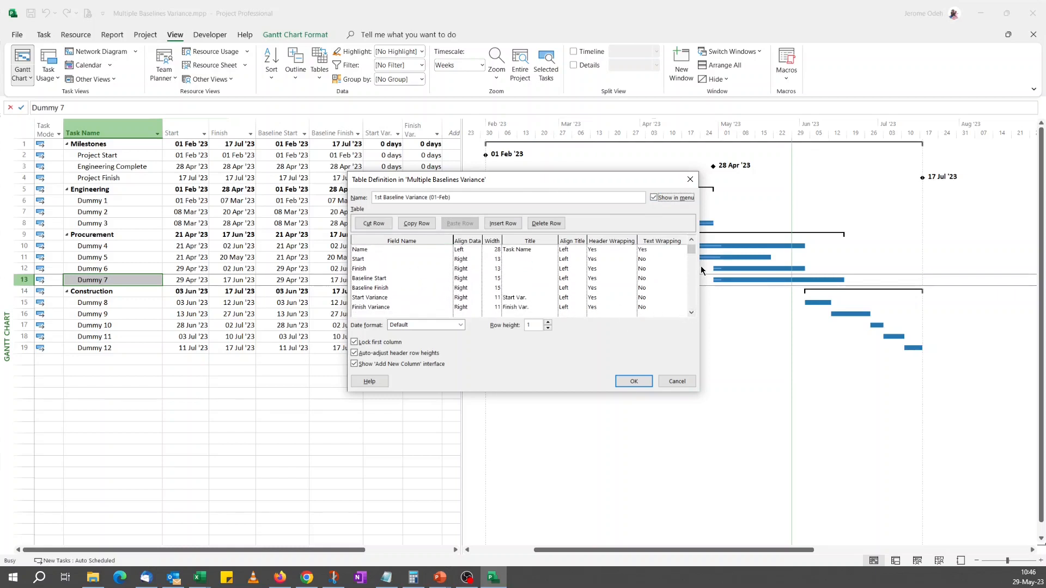
click(691, 240)
click(691, 241)
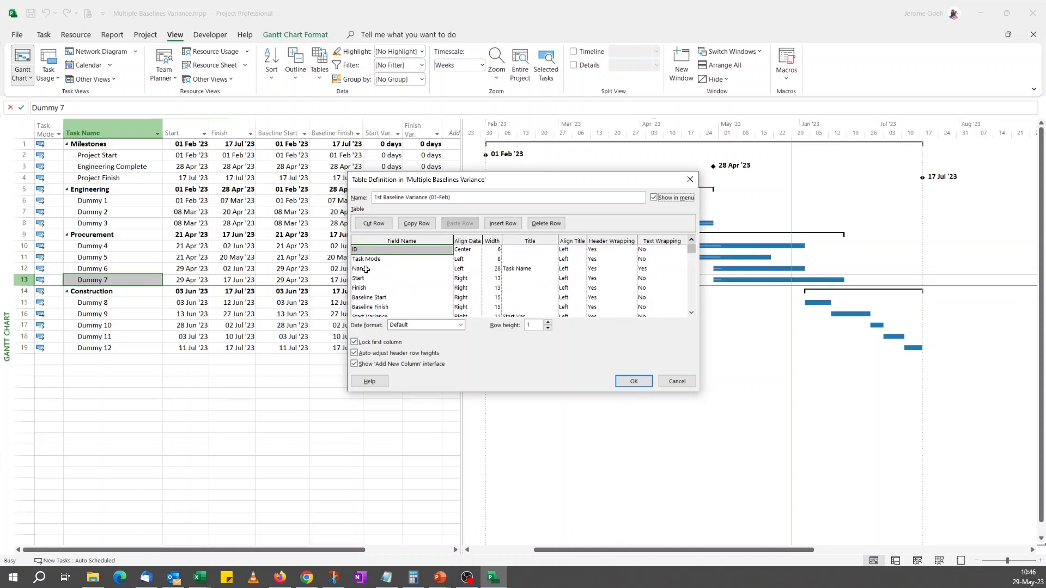
click(390, 298)
click(447, 297)
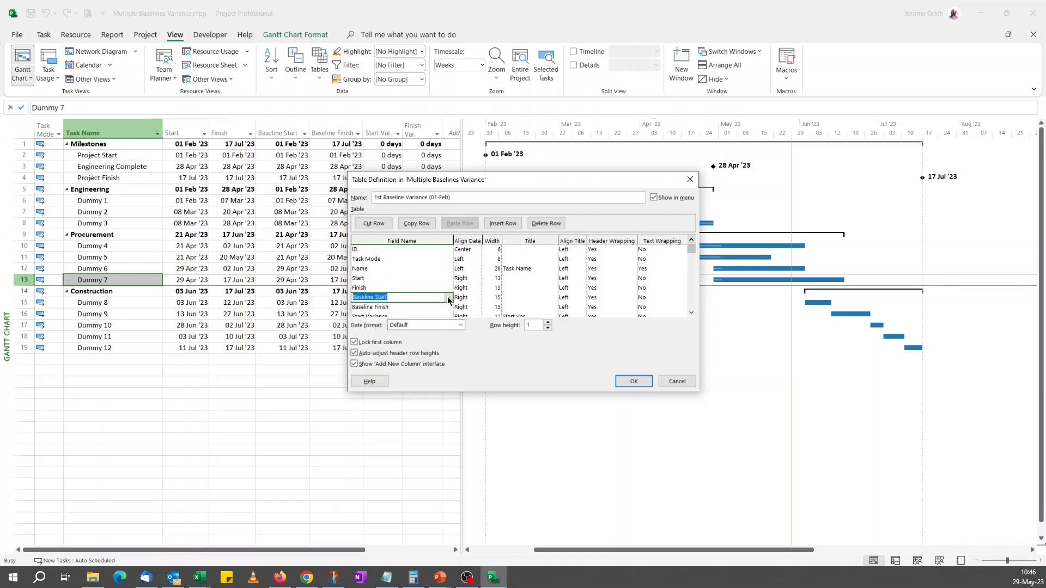
click(448, 298)
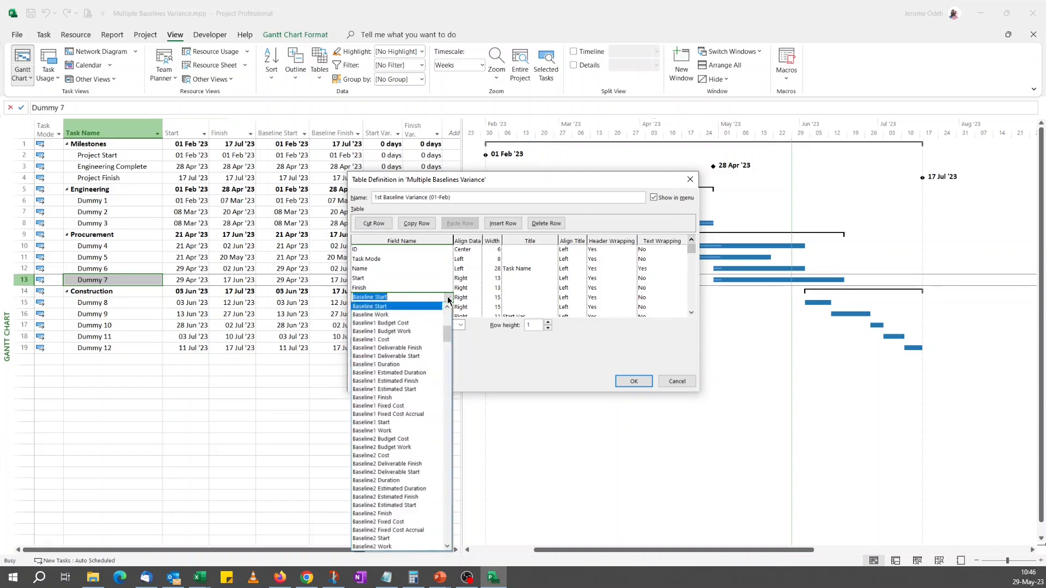
text(Ba)
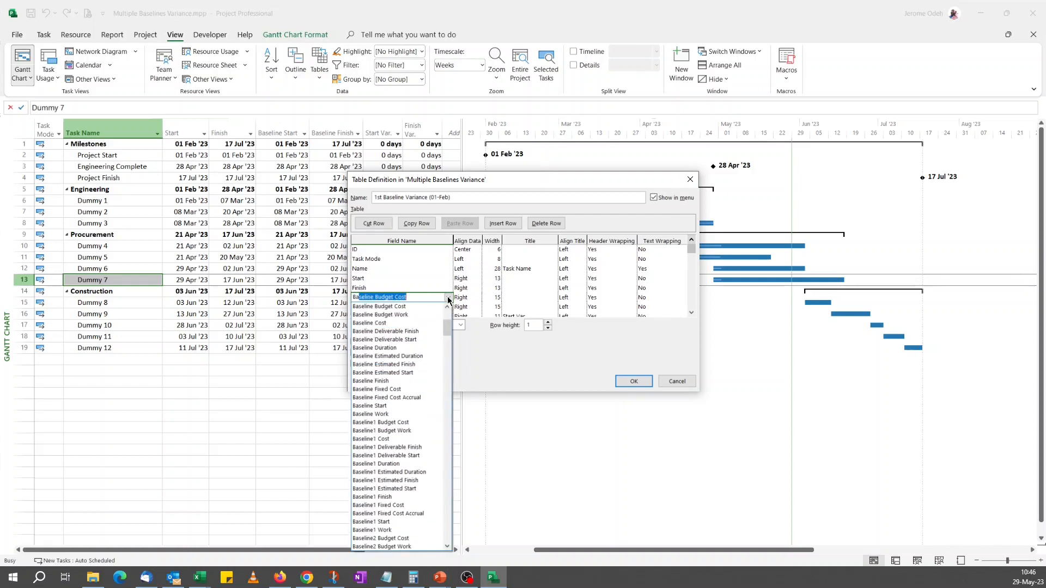
click(396, 521)
Replace the Baseline Finish field in the new table definition with Baseline1 Finish
click(437, 307)
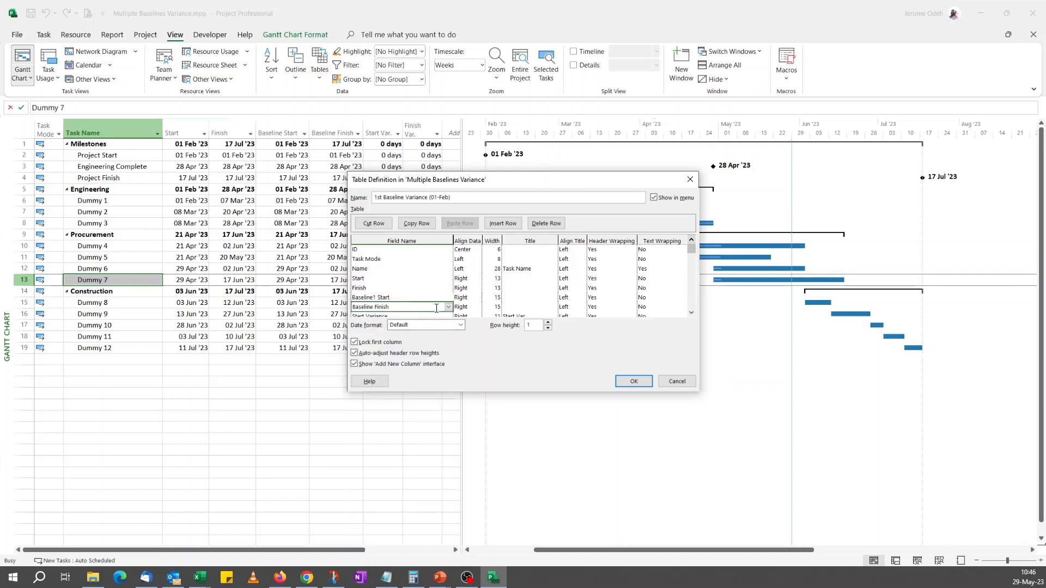
click(449, 306)
click(449, 308)
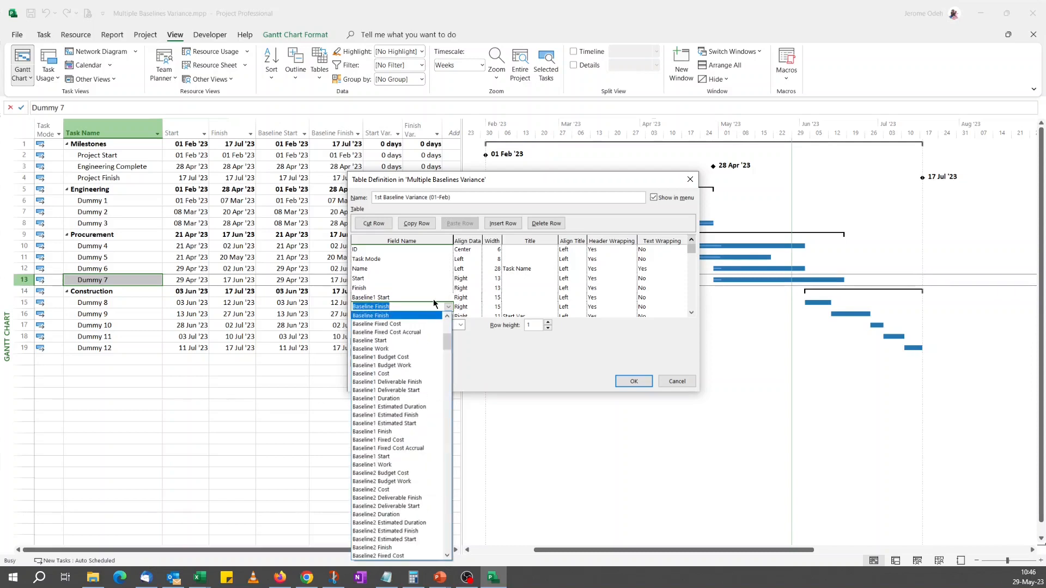
click(398, 432)
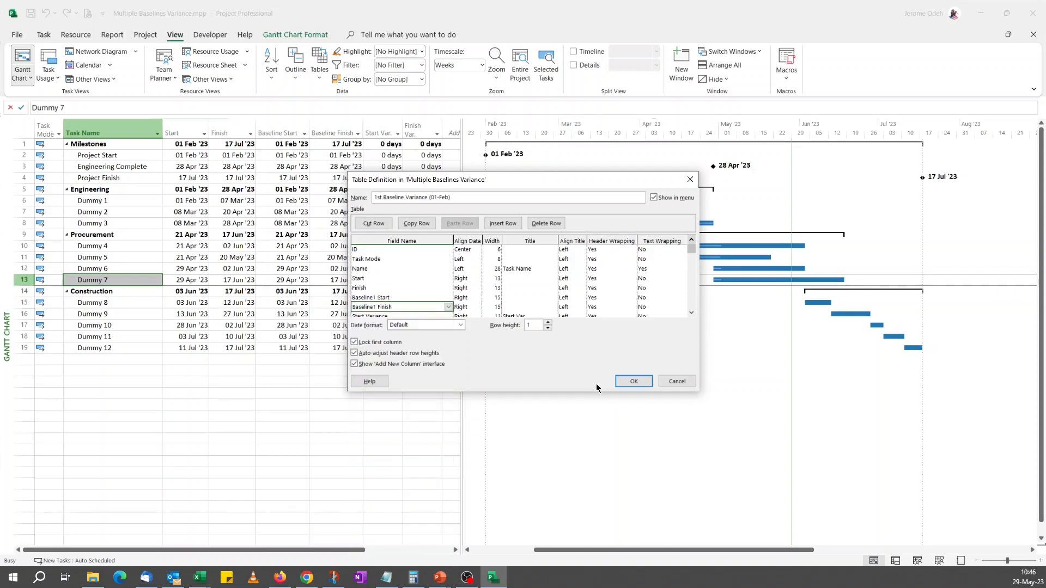
Save the table definition and display the 1st Baseline Variance (01-Feb) table beside the Gantt chart
click(633, 381)
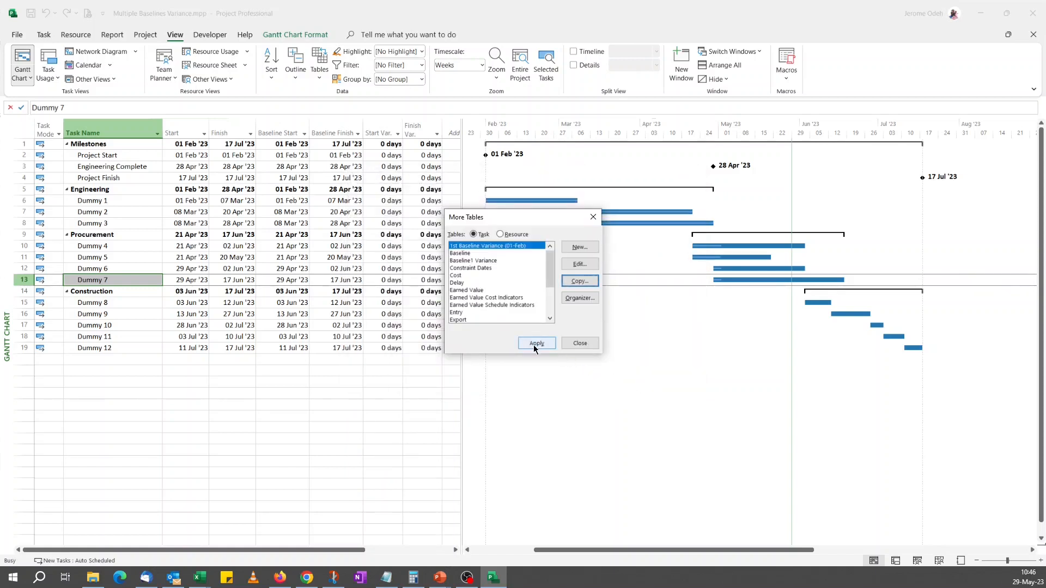
click(576, 347)
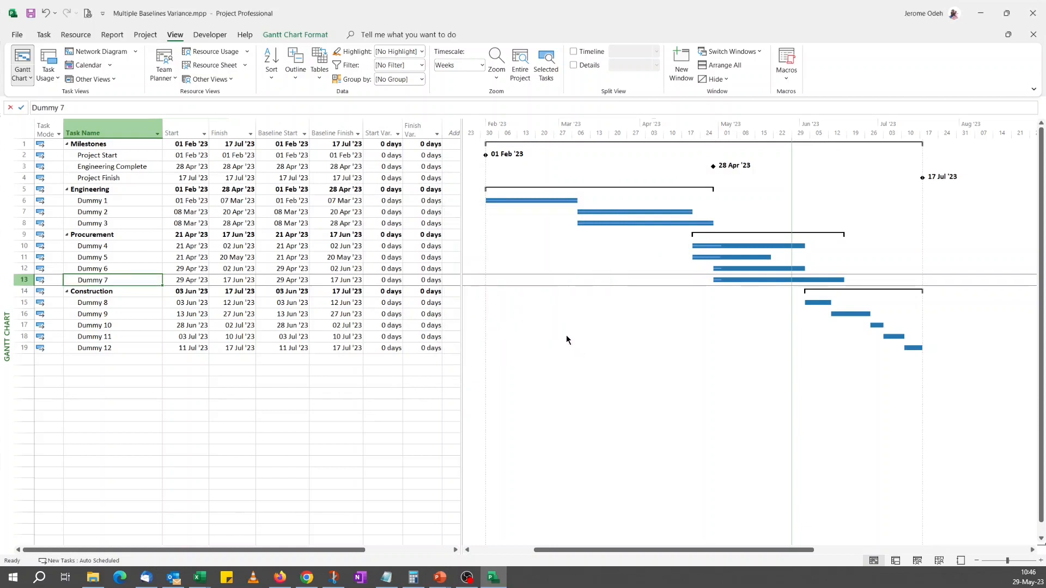
click(320, 74)
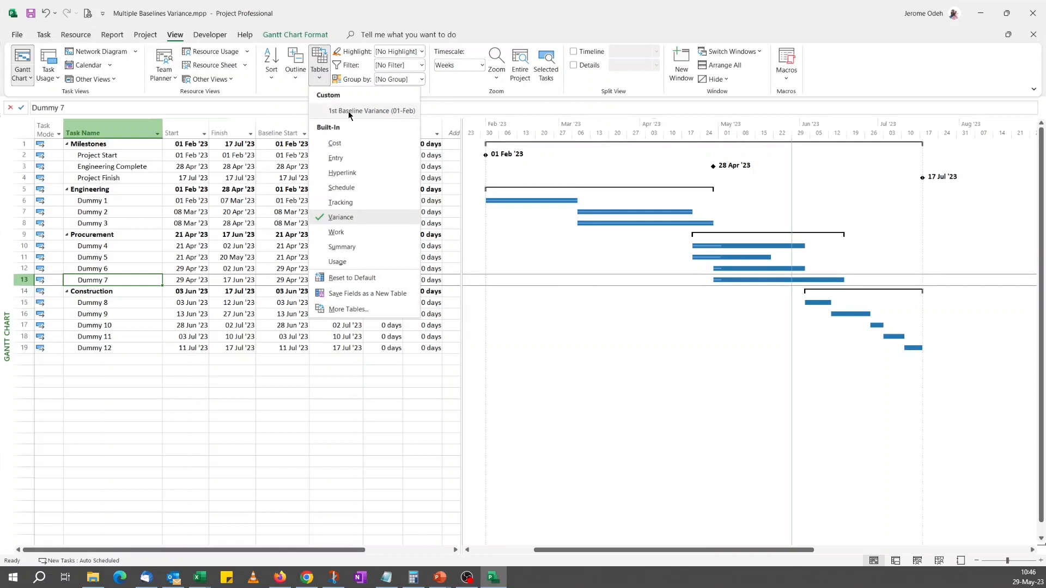
click(389, 110)
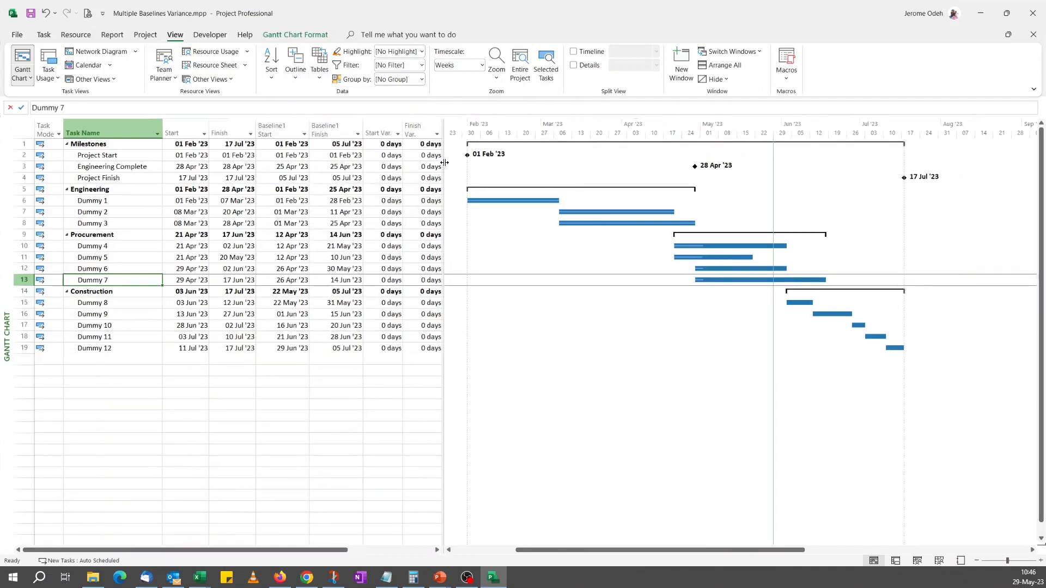
Hide the Finish Variance and Start Variance columns in the 1st Baseline Variance (01-Feb) table
drag(443, 161, 465, 163)
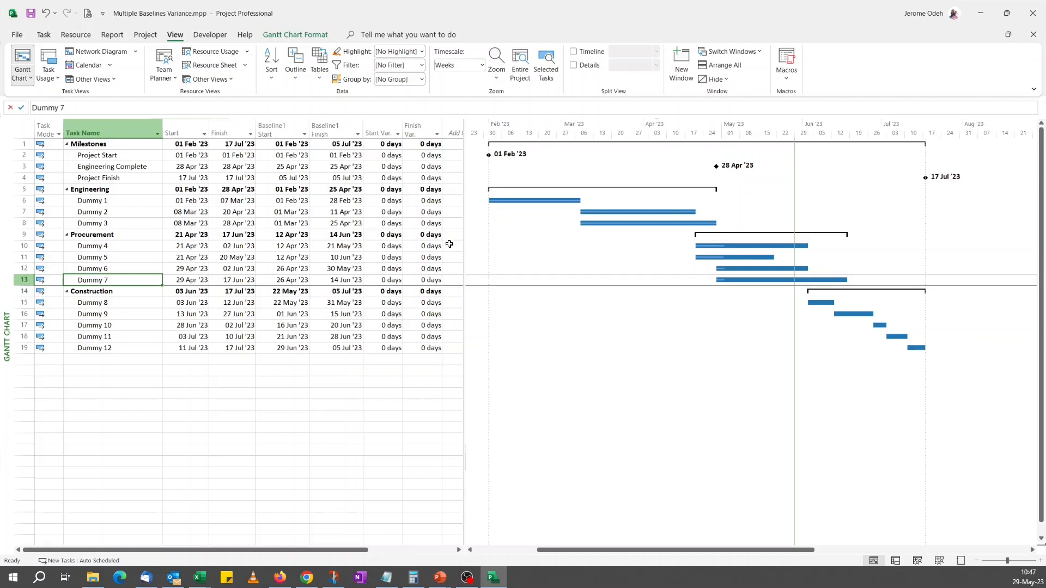
drag(463, 222, 528, 220)
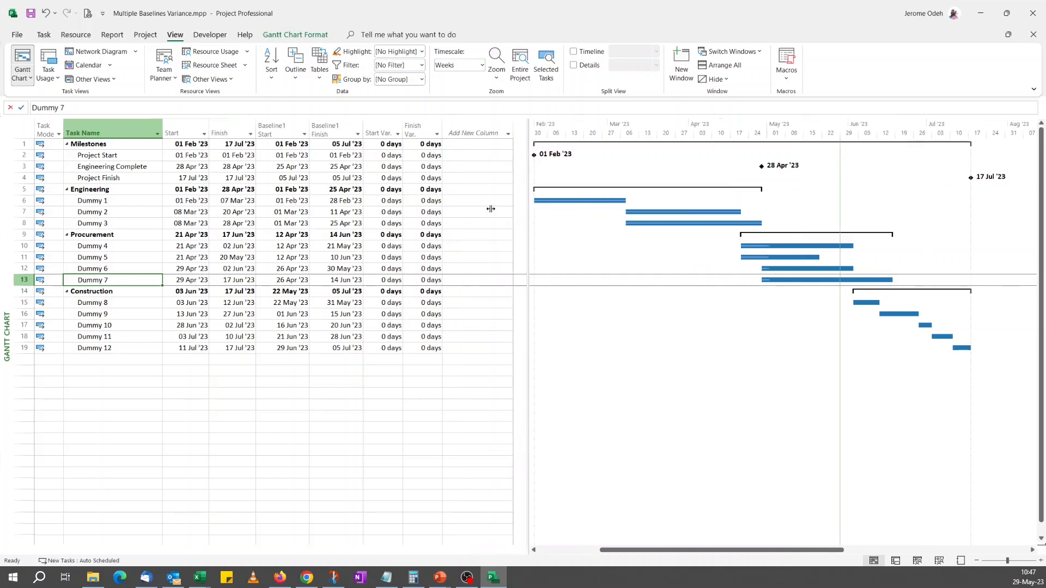
click(414, 131)
right_click(413, 135)
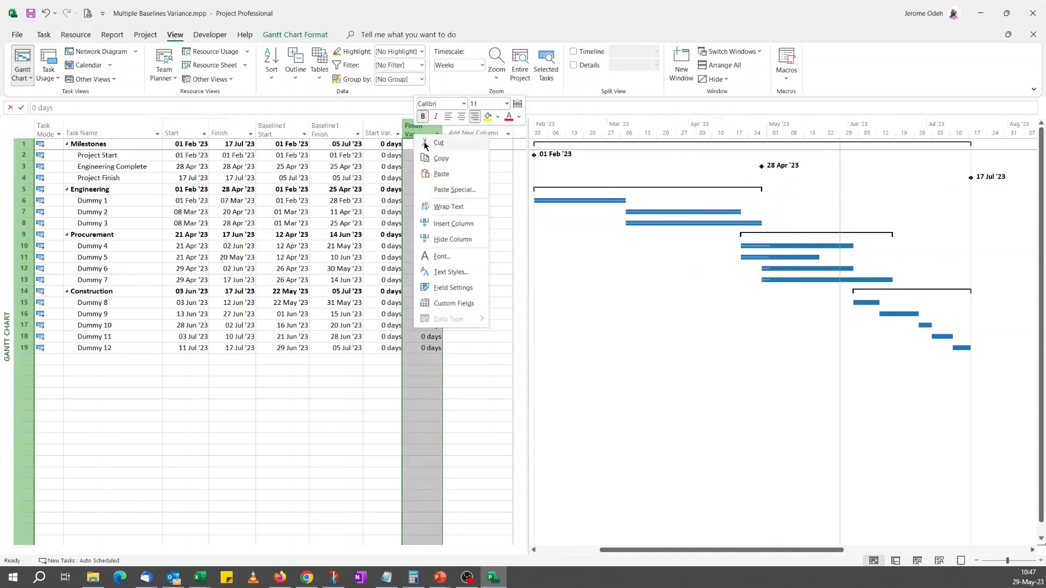
click(458, 237)
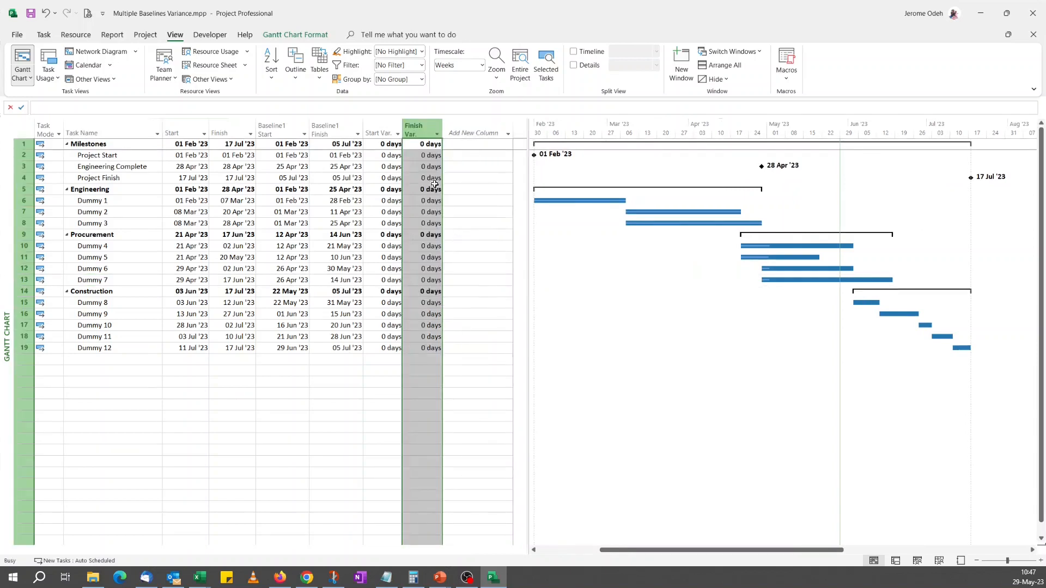
click(382, 131)
right_click(383, 134)
click(419, 235)
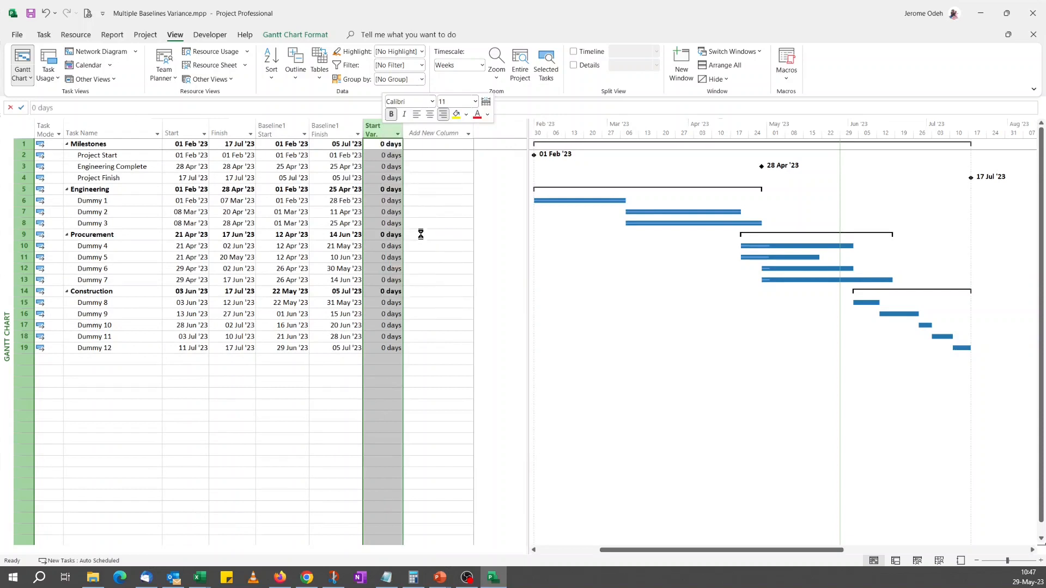
click(321, 80)
click(322, 79)
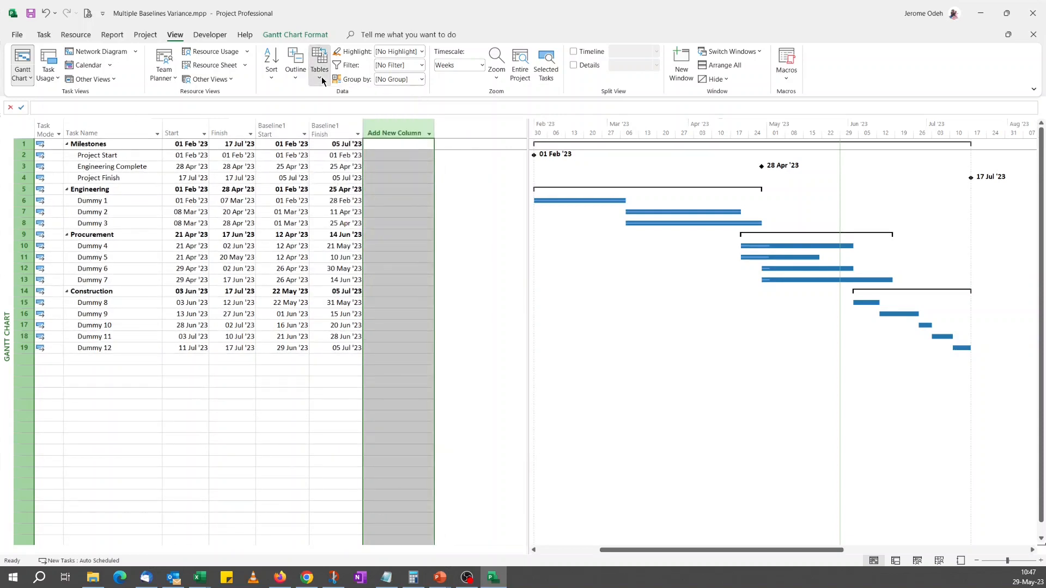
click(322, 80)
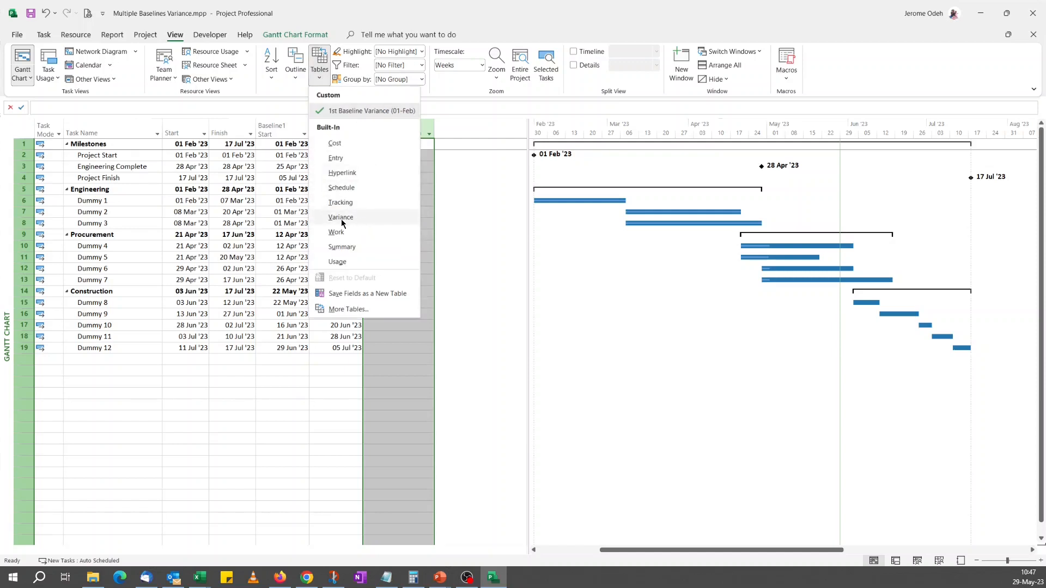
click(339, 354)
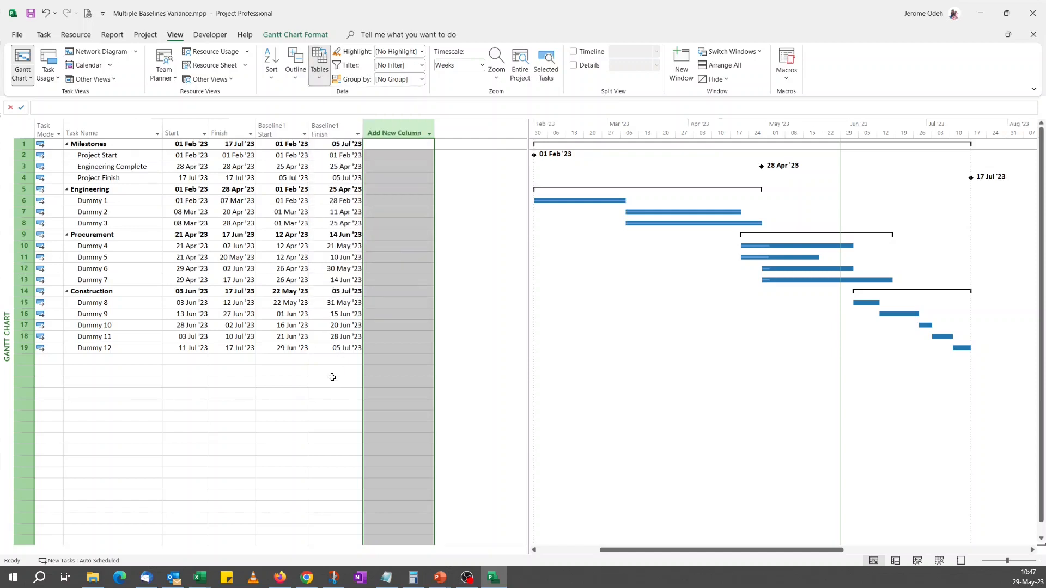
click(429, 135)
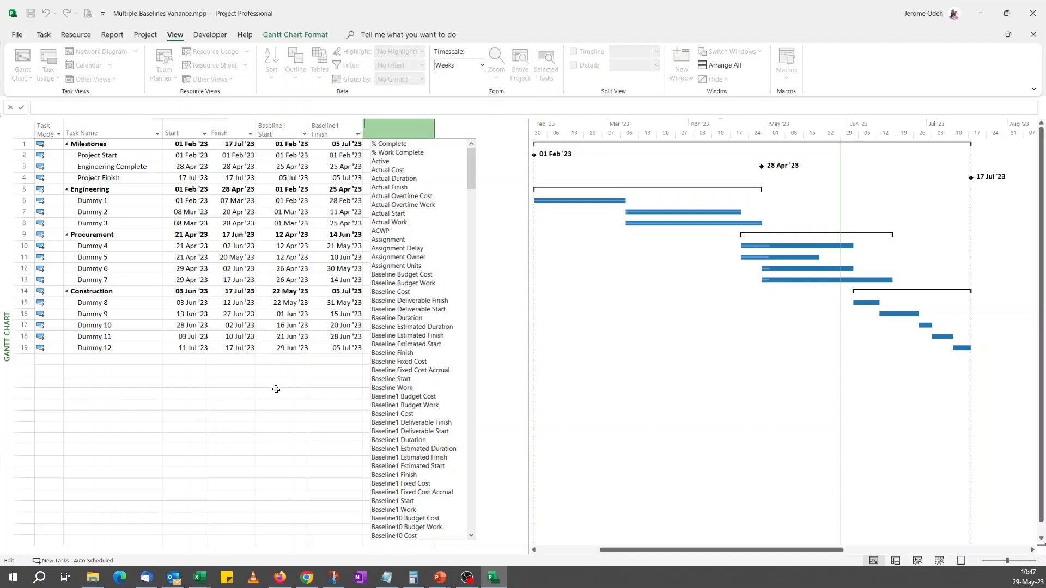
click(276, 392)
click(46, 13)
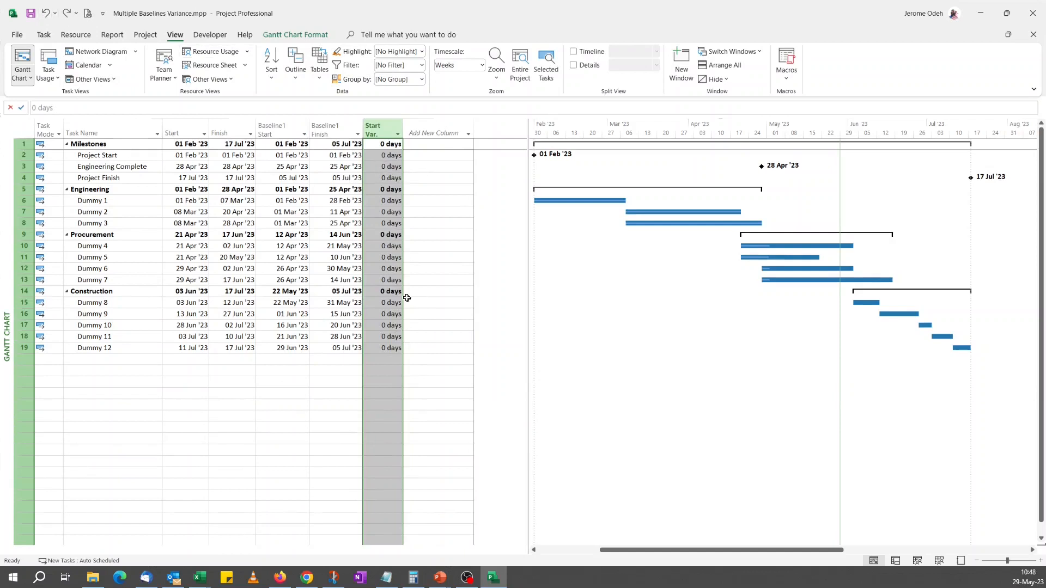
click(68, 16)
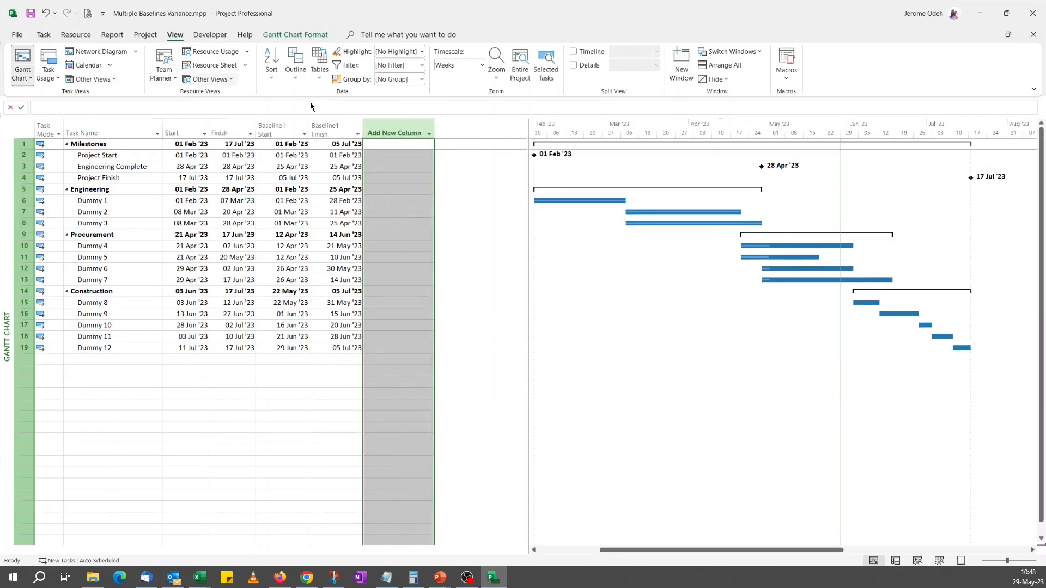
Insert a Duration1 column after Baseline1 Finish and narrow it to fit its title
right_click(419, 134)
click(453, 220)
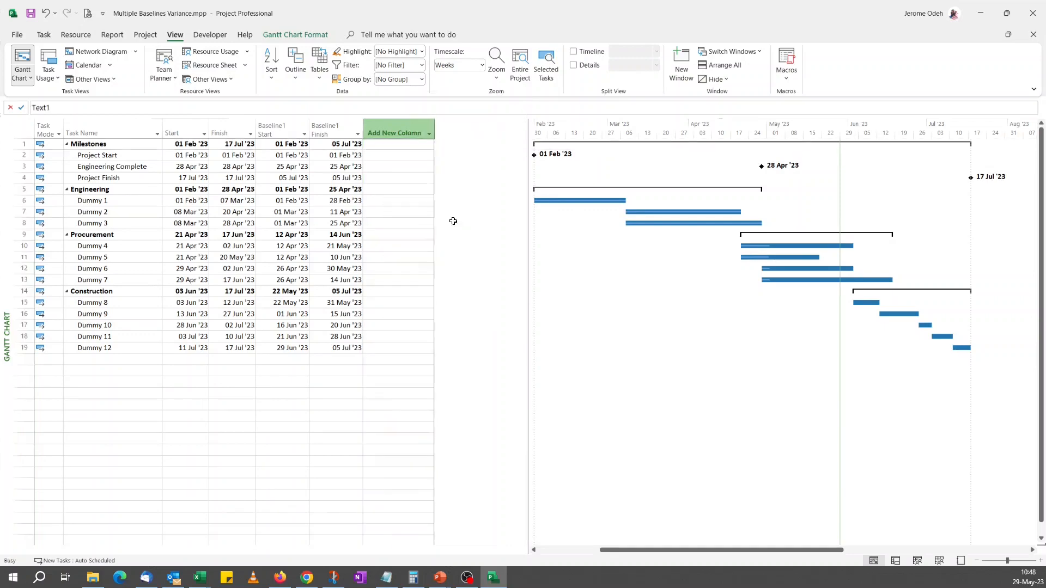
text(duration)
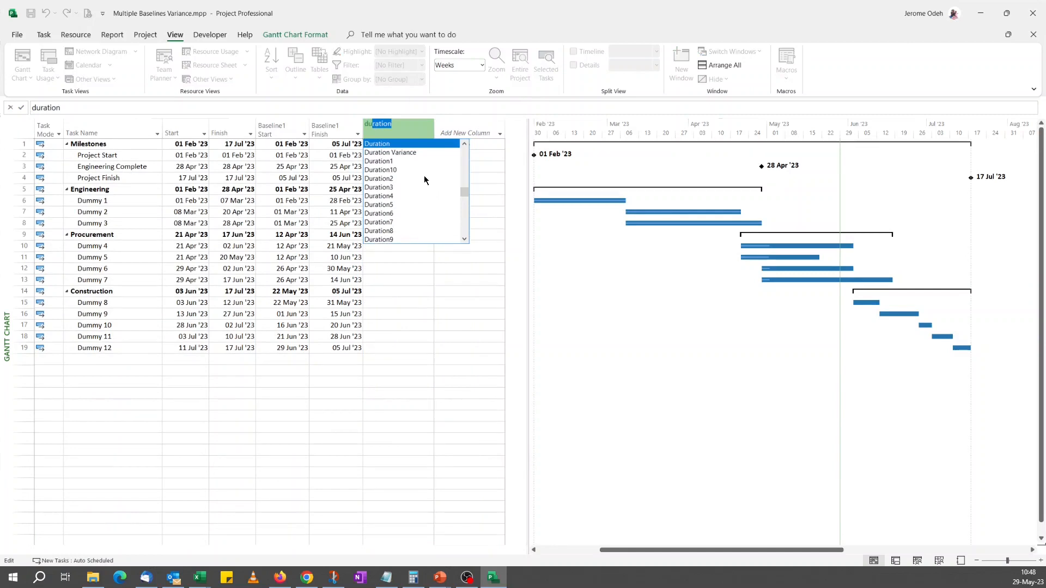
click(398, 162)
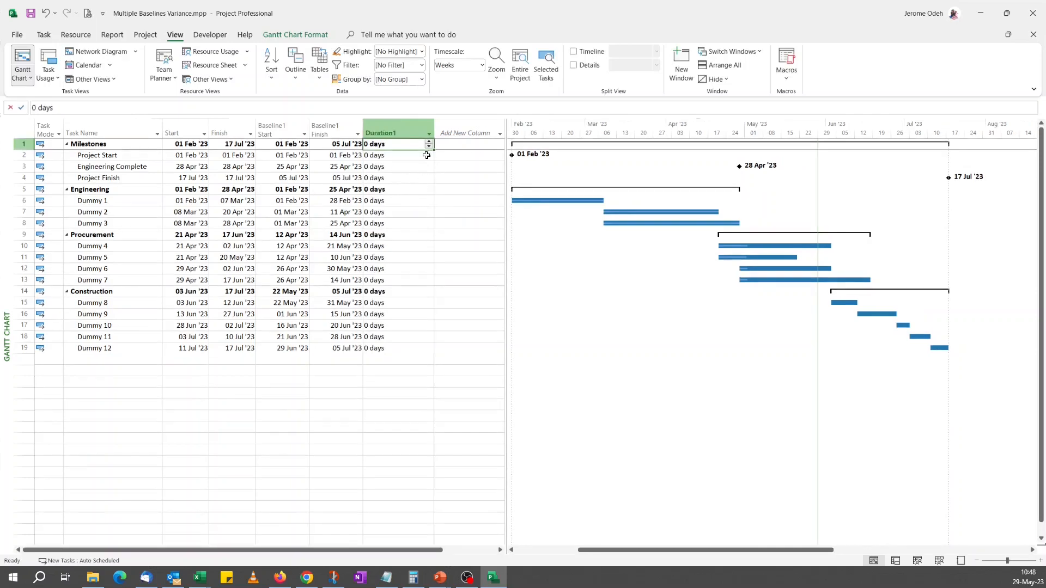
drag(434, 129, 404, 128)
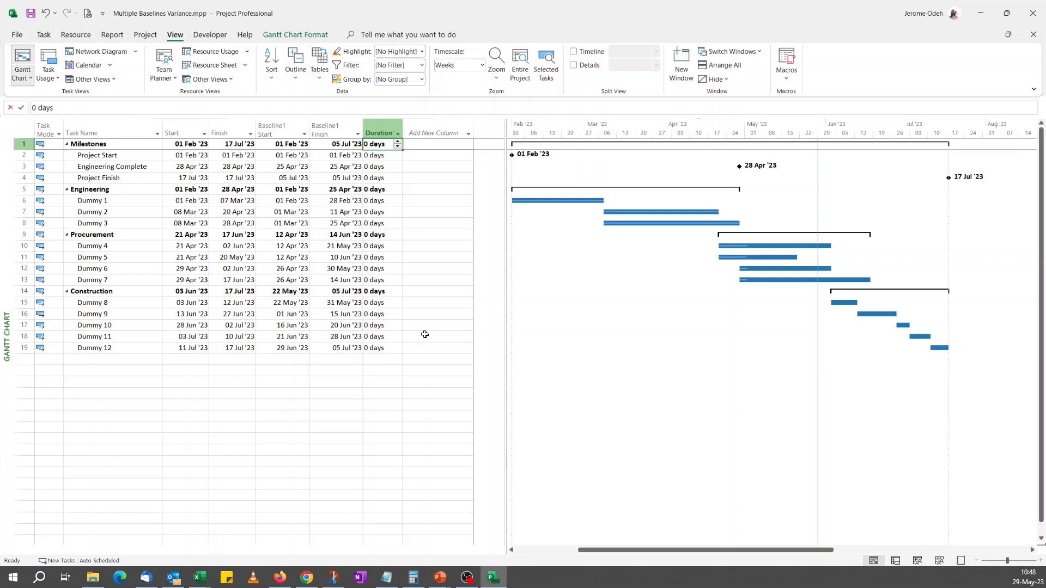
Add a Number1 column after the Duration1 column
click(466, 136)
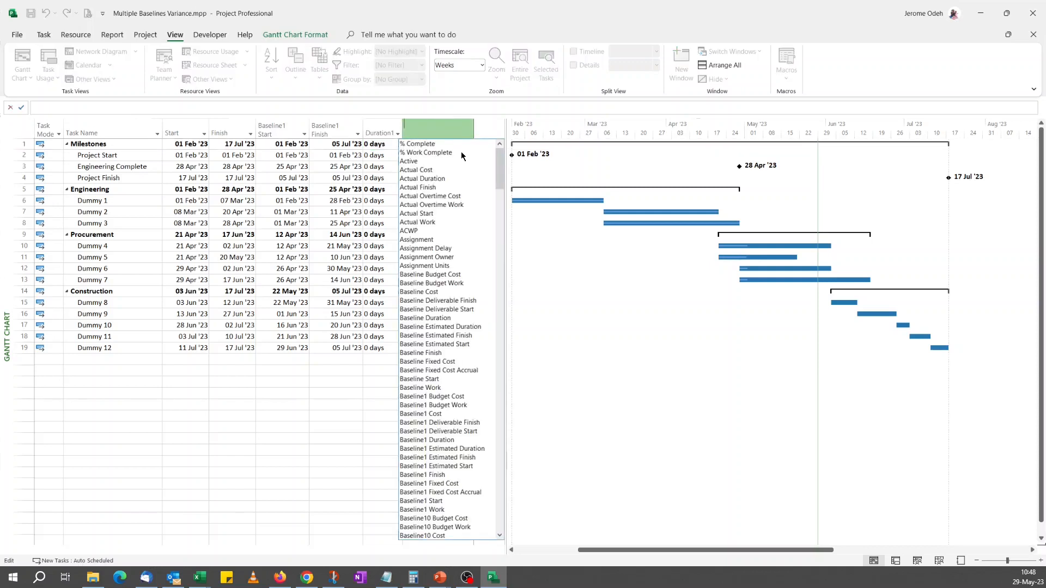
text(Number1)
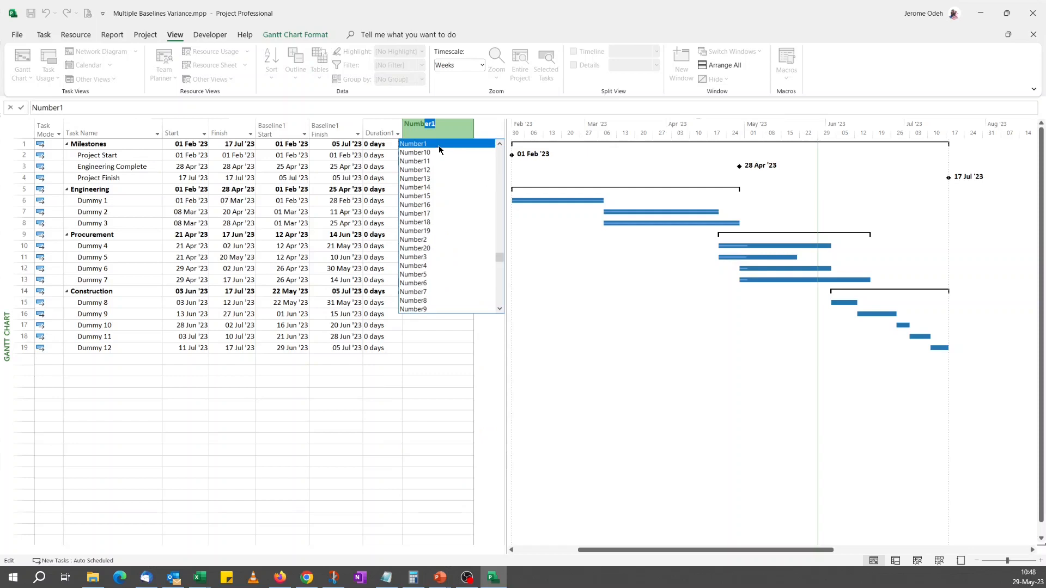
click(437, 145)
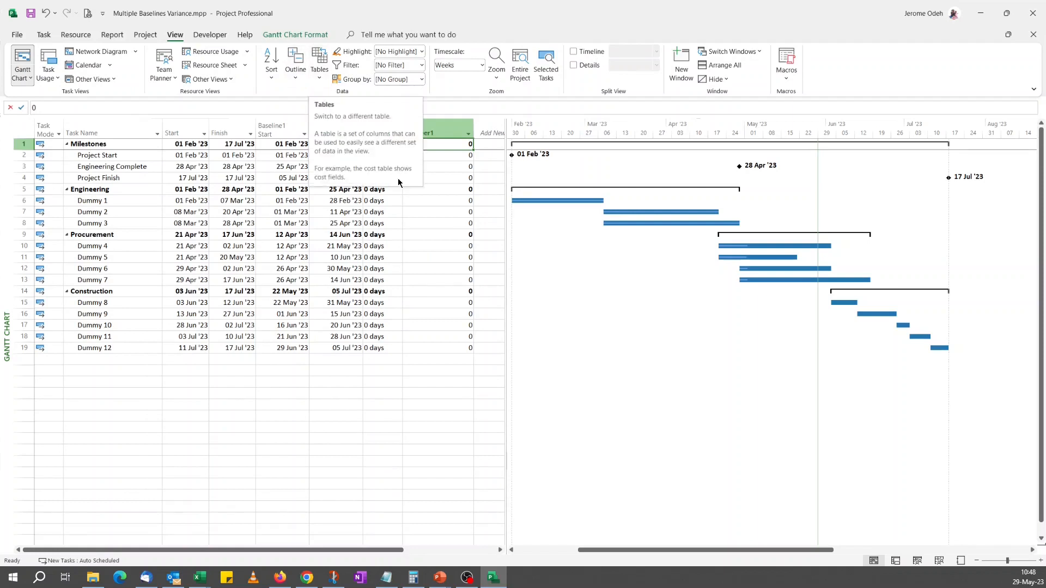
Edit the 1st Baseline Variance (01-Feb) table definition to set the data alignment of Duration1 and Number1 to Center
click(320, 78)
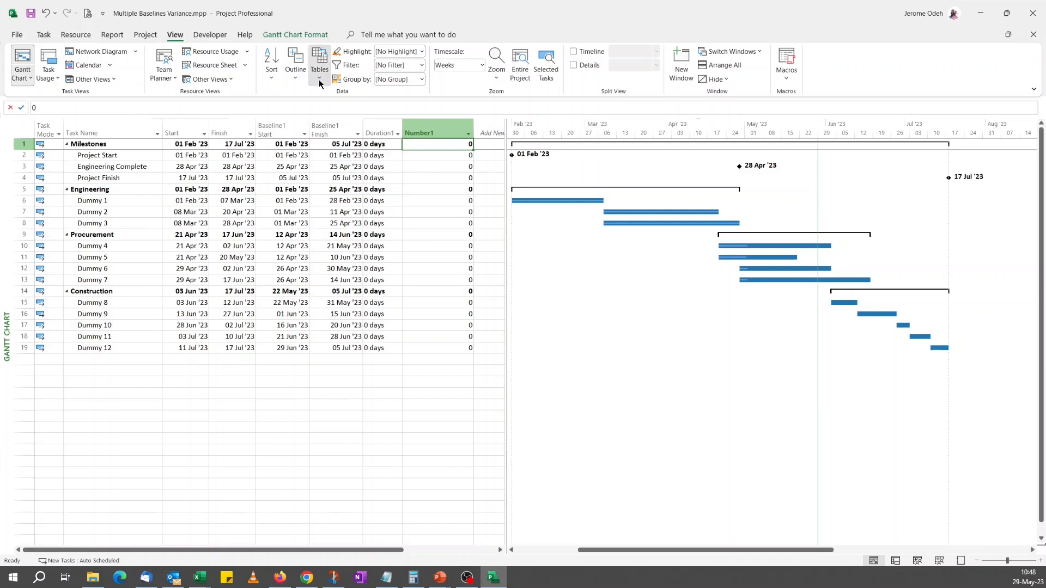
click(362, 306)
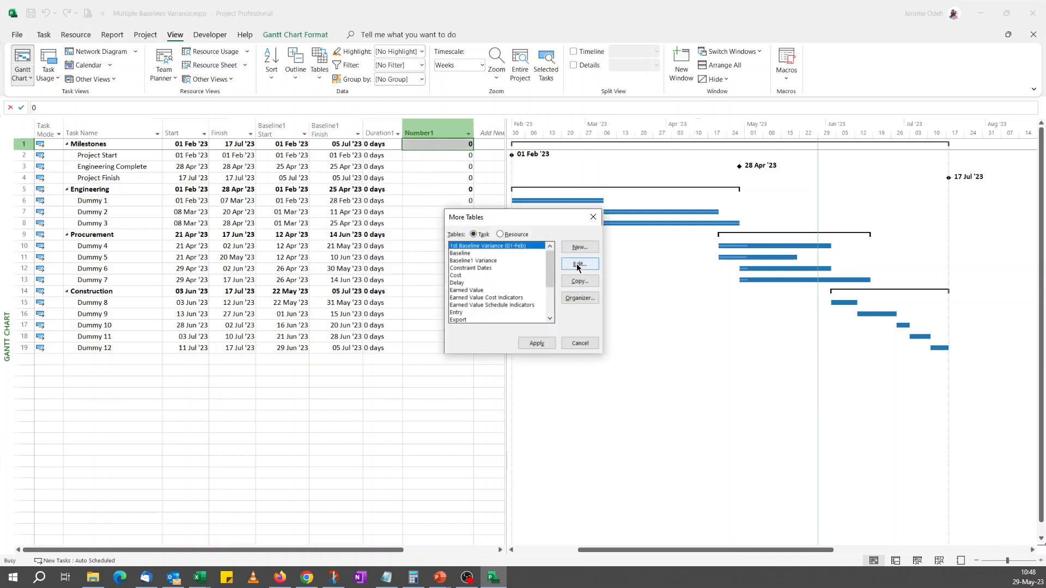
click(578, 265)
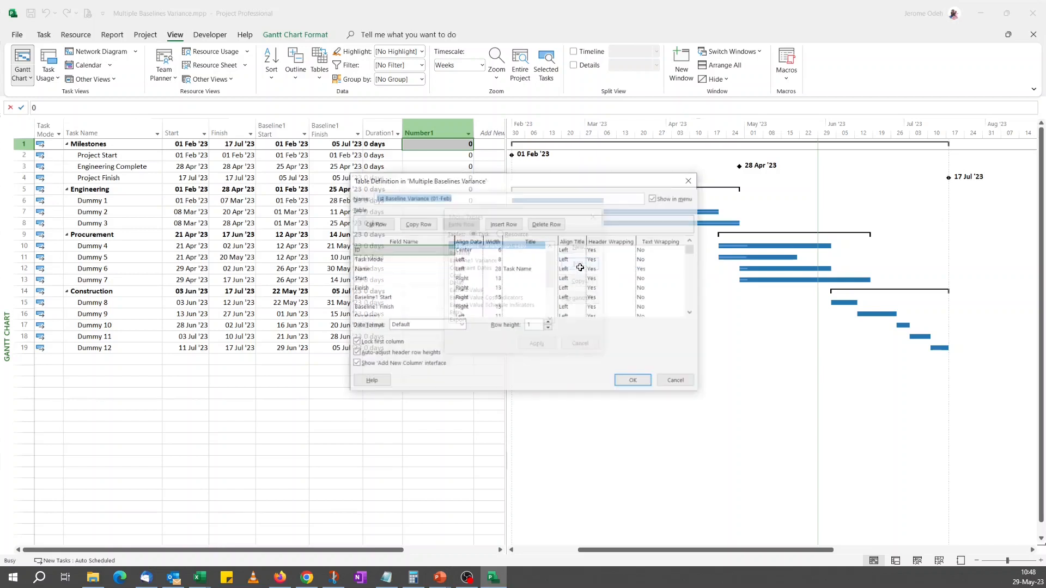
click(691, 313)
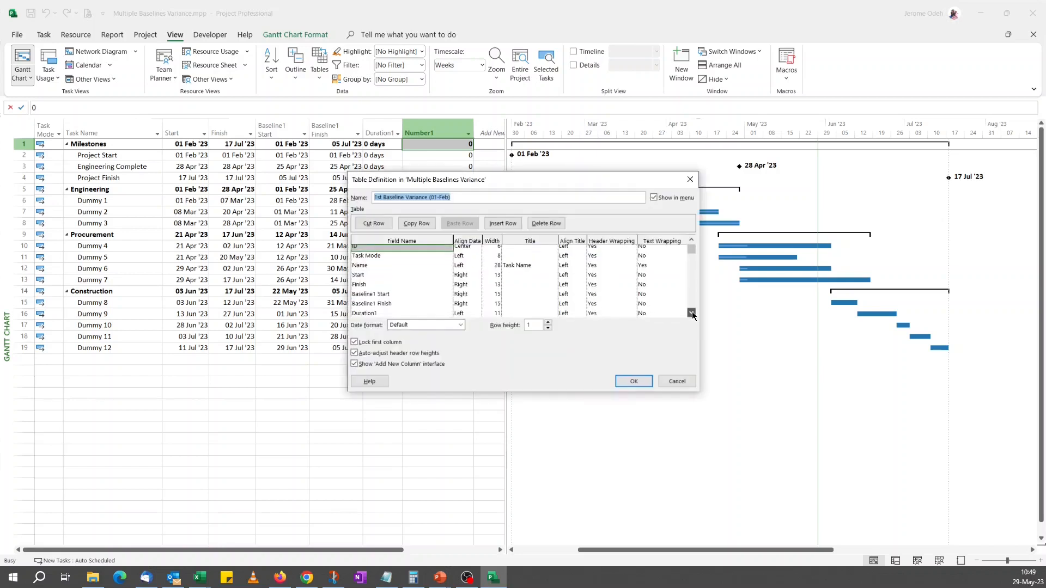
click(691, 313)
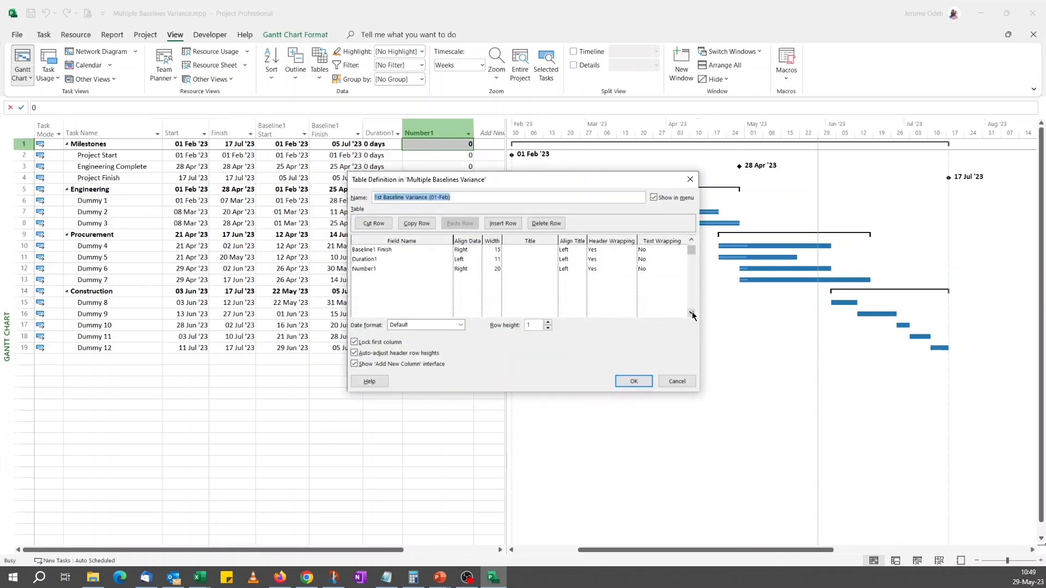
click(478, 260)
click(478, 261)
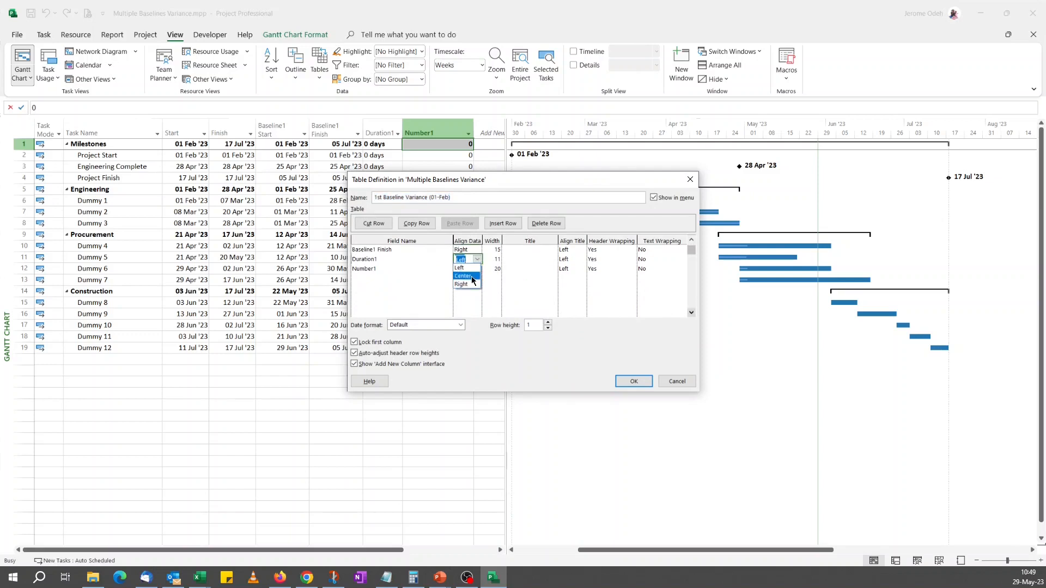
click(467, 276)
click(470, 270)
key(c)
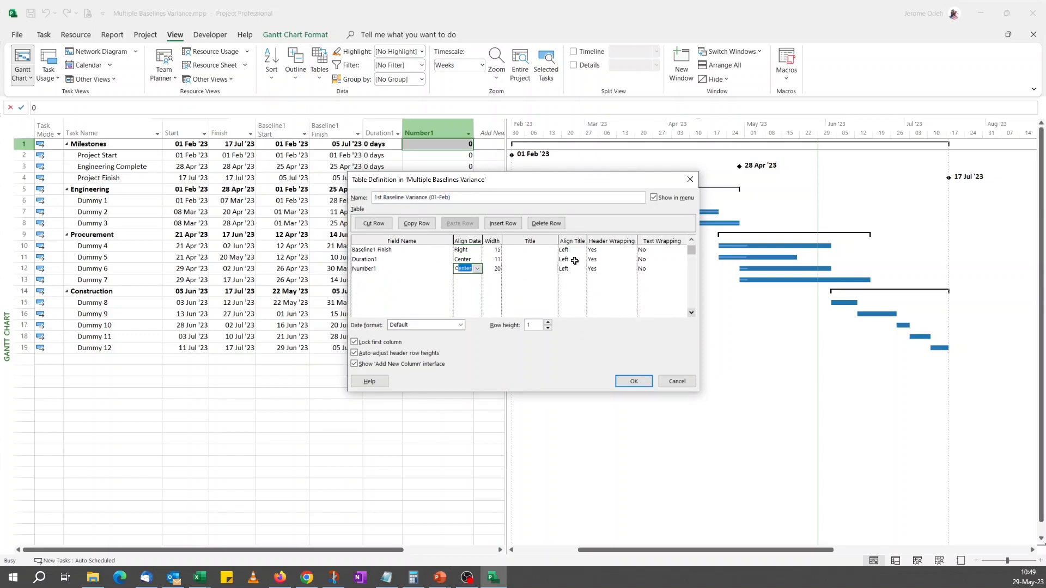
Set the title alignment of Duration1 and Number1 to Center and apply the edited table to the view
click(575, 261)
key(c)
click(573, 269)
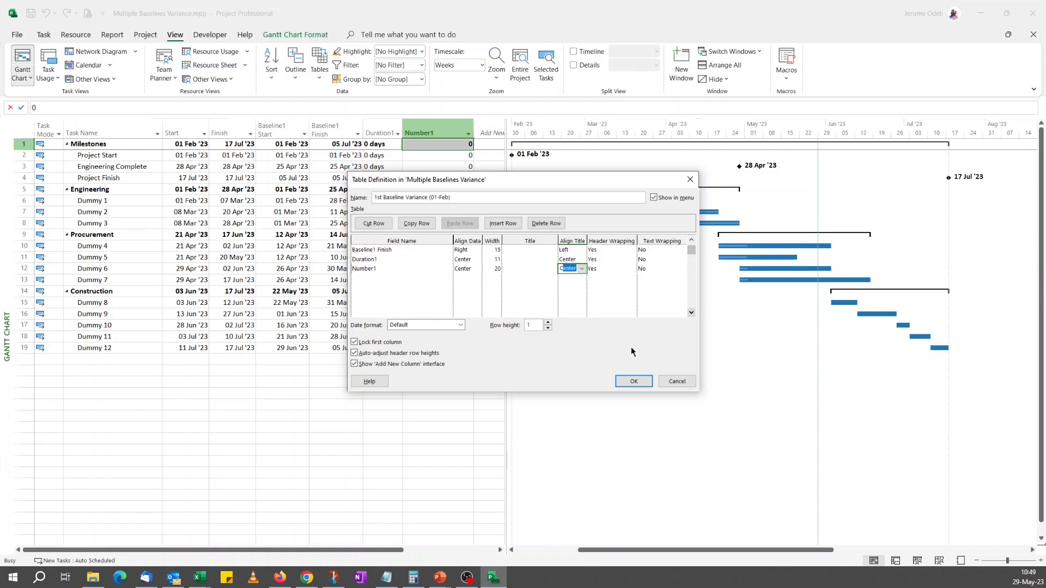
click(635, 379)
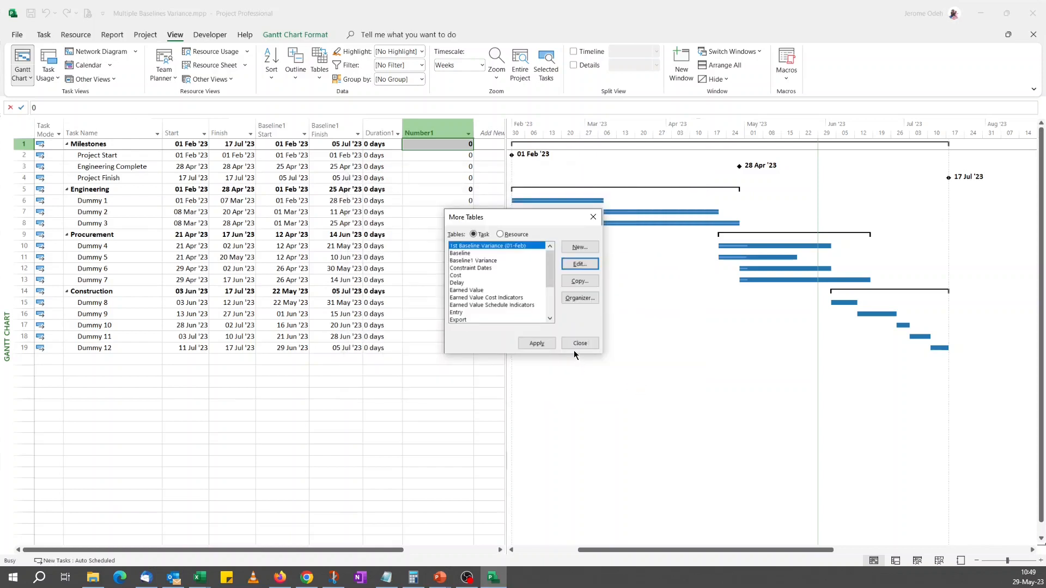
click(537, 343)
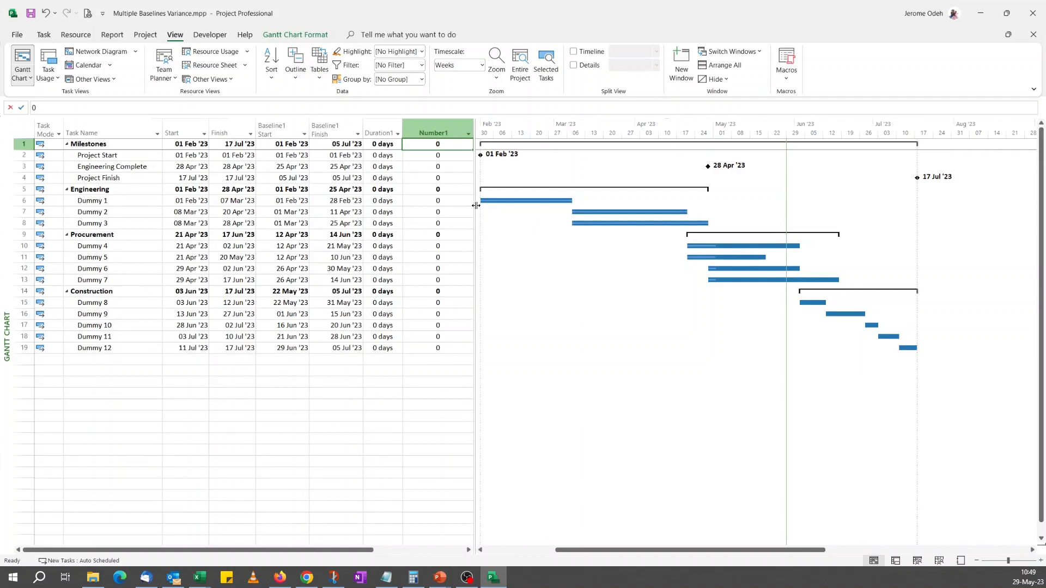
Widen the table area slightly and narrow the Number1 column to fit its title
drag(475, 206, 483, 205)
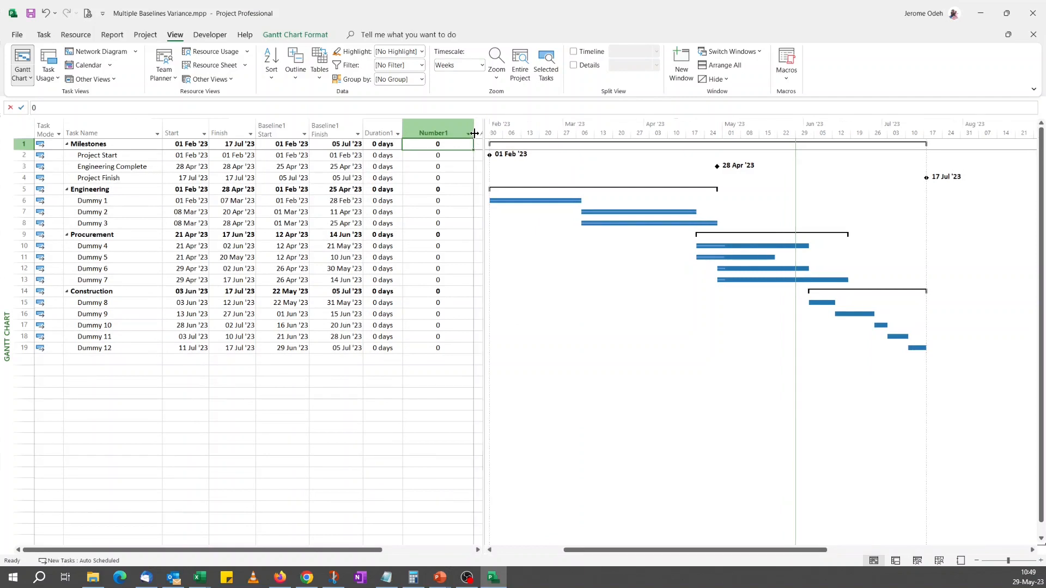
drag(474, 134, 452, 140)
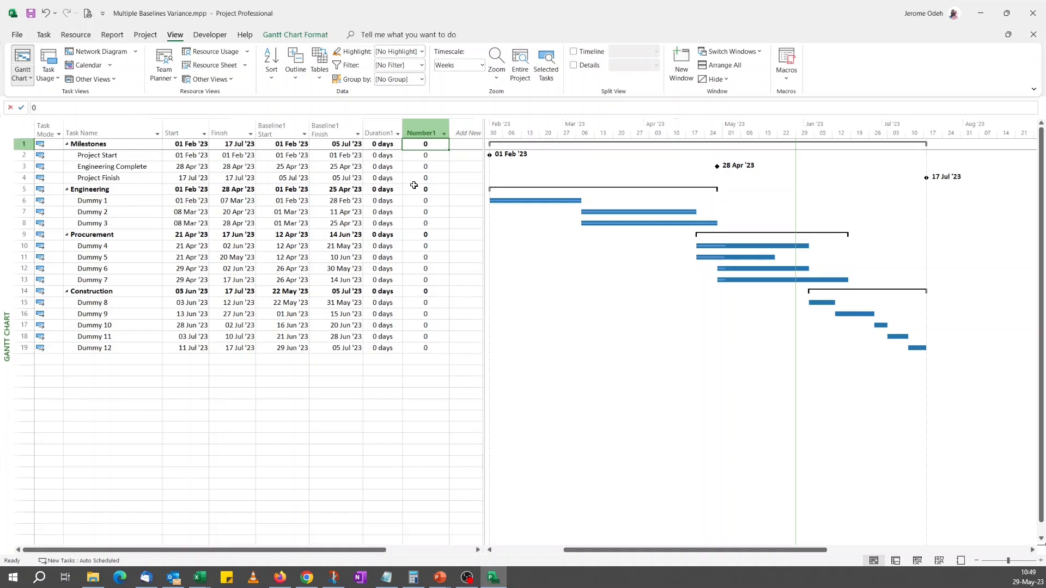
Rename the Duration1 custom field to "Baseline 1 Finish Var"
click(388, 154)
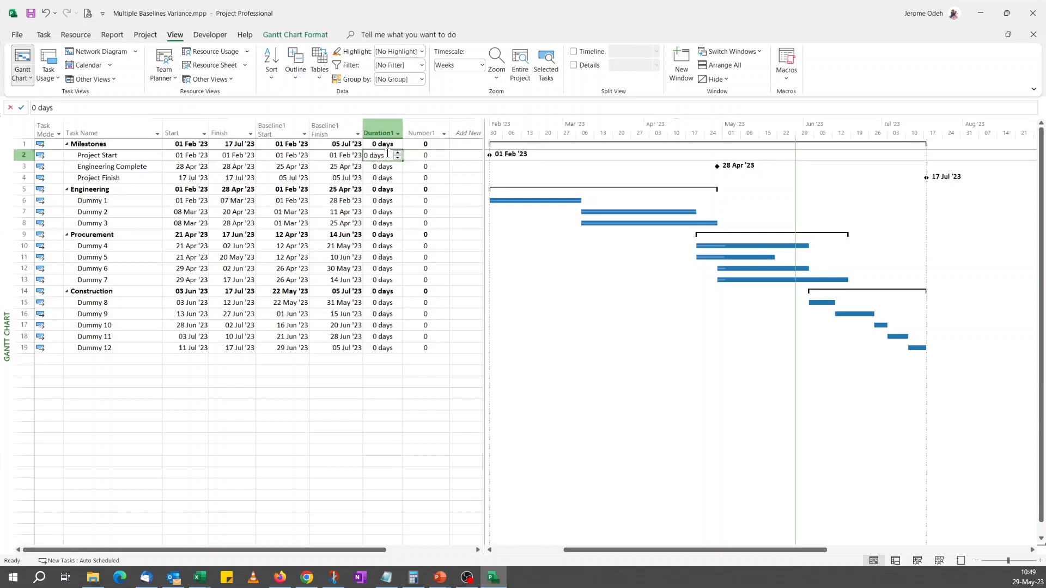
click(303, 34)
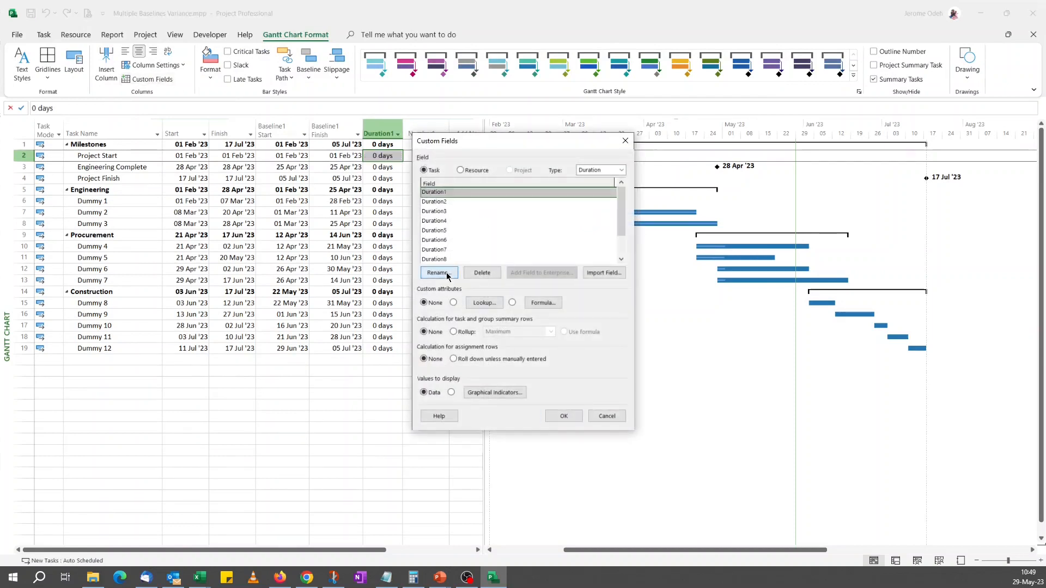
click(447, 275)
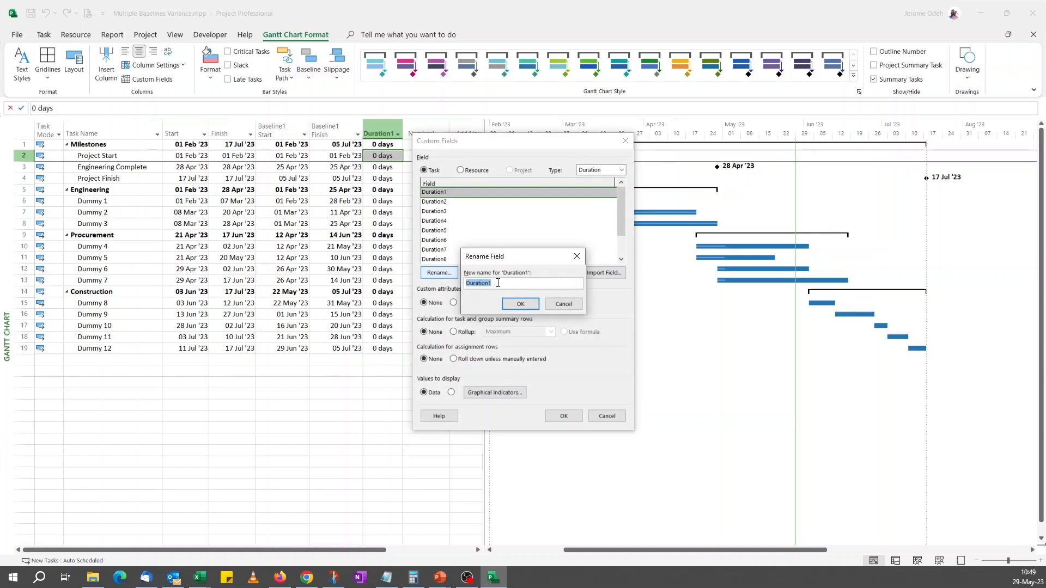
text(Baseline 1 Finish Var)
click(519, 305)
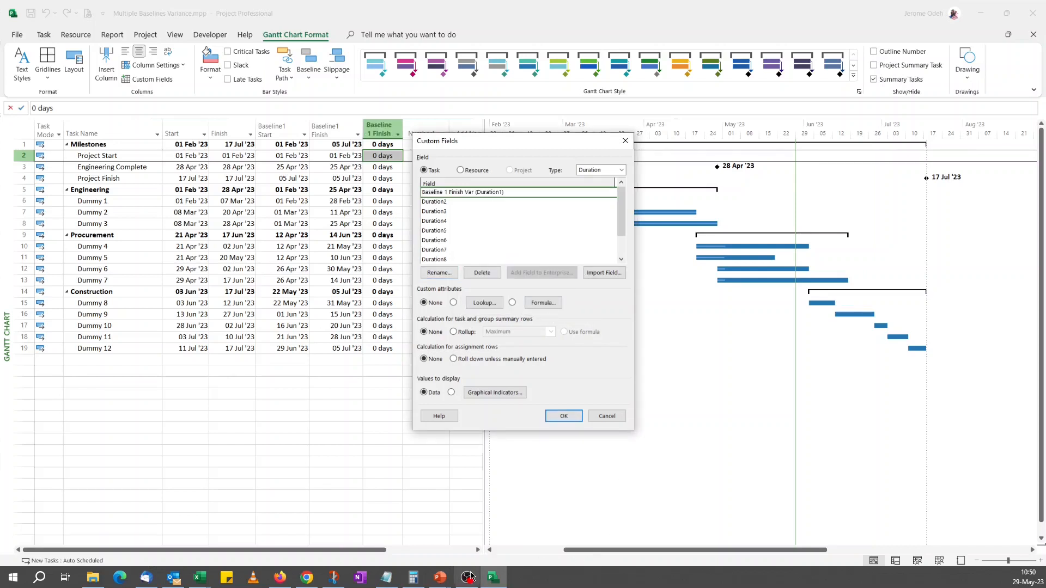
Consult the finish variance equation on the PowerPoint Workaround slide and start the Baseline 1 Finish Var formula with [Finish]
click(446, 577)
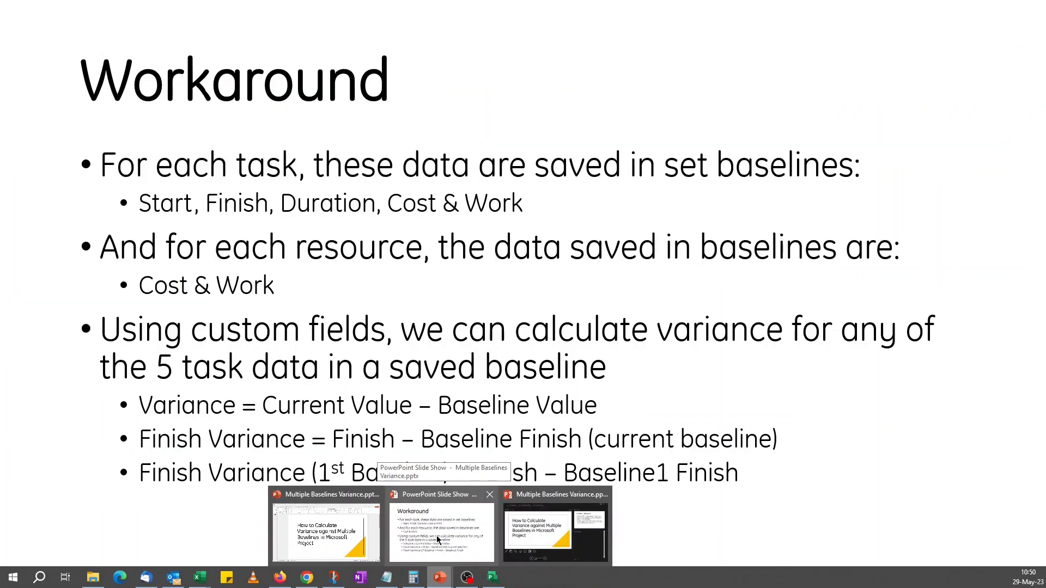
click(437, 540)
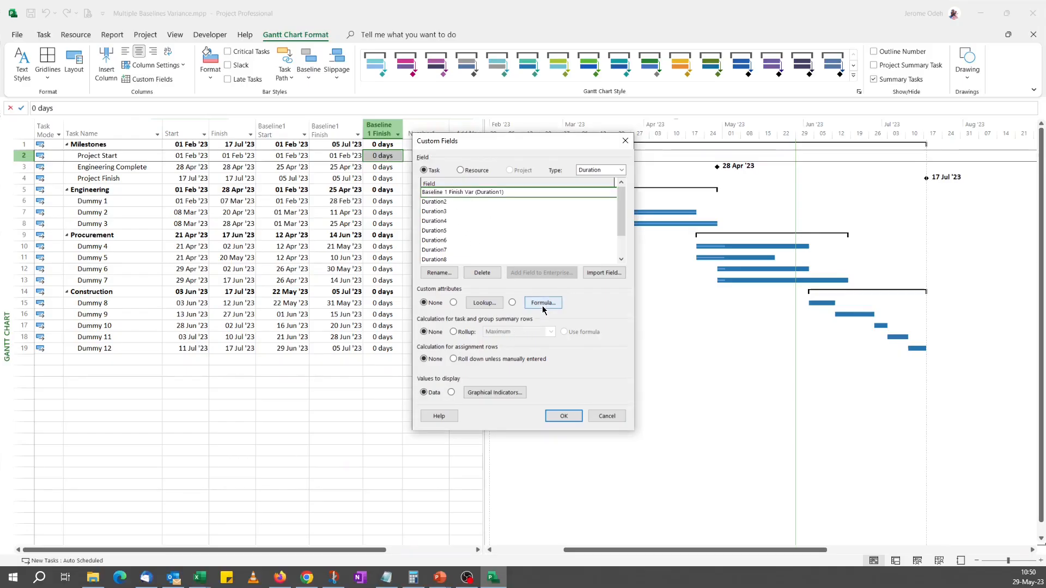
click(543, 303)
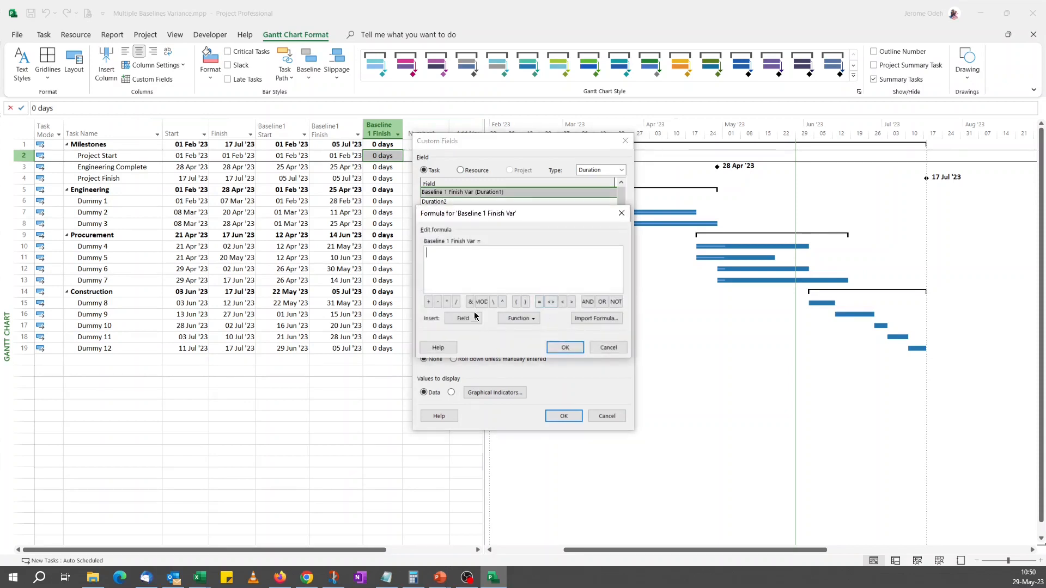
click(474, 318)
mouse_move(475, 349)
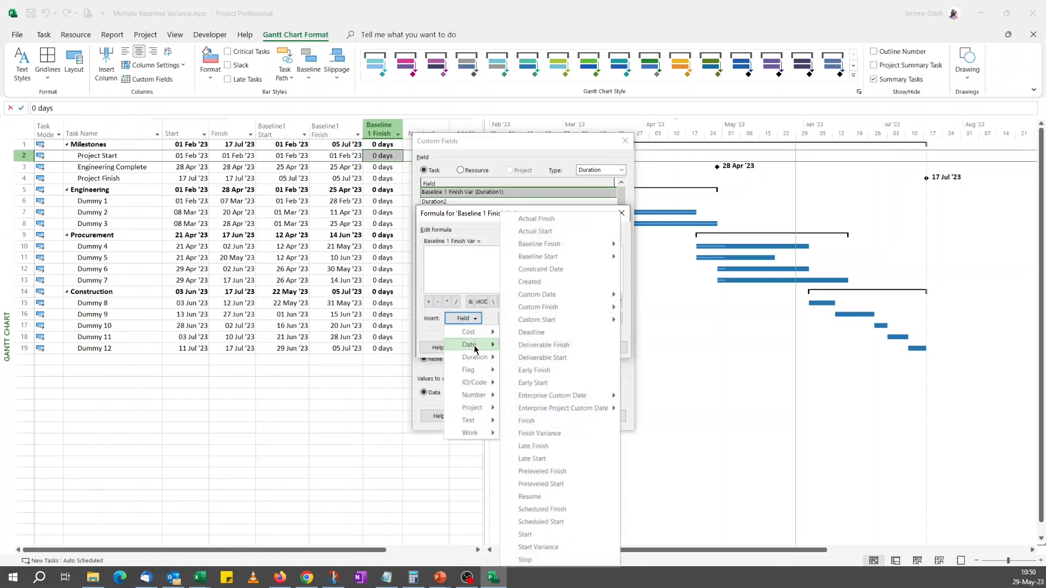
mouse_move(561, 297)
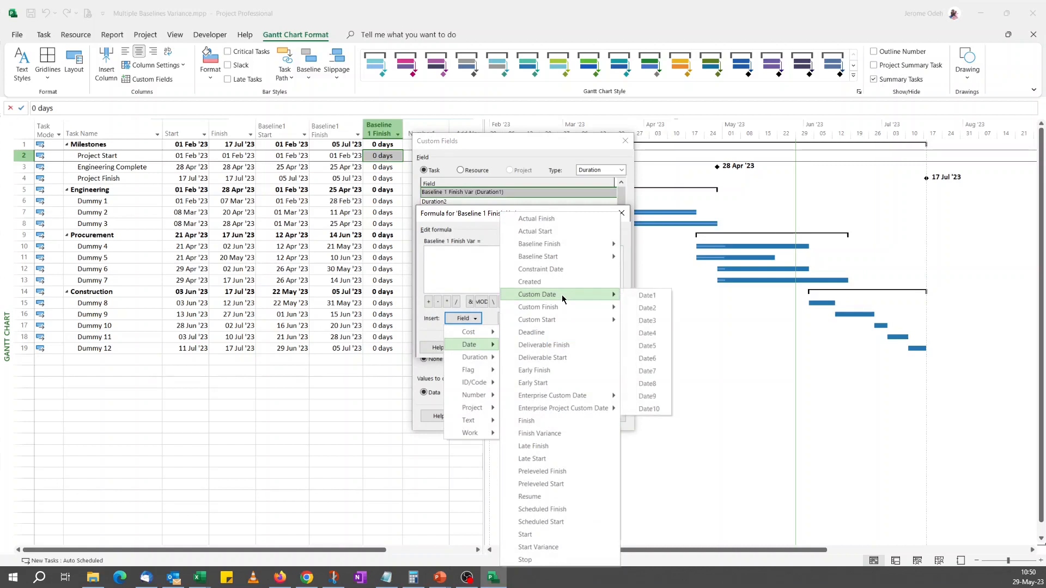
click(555, 420)
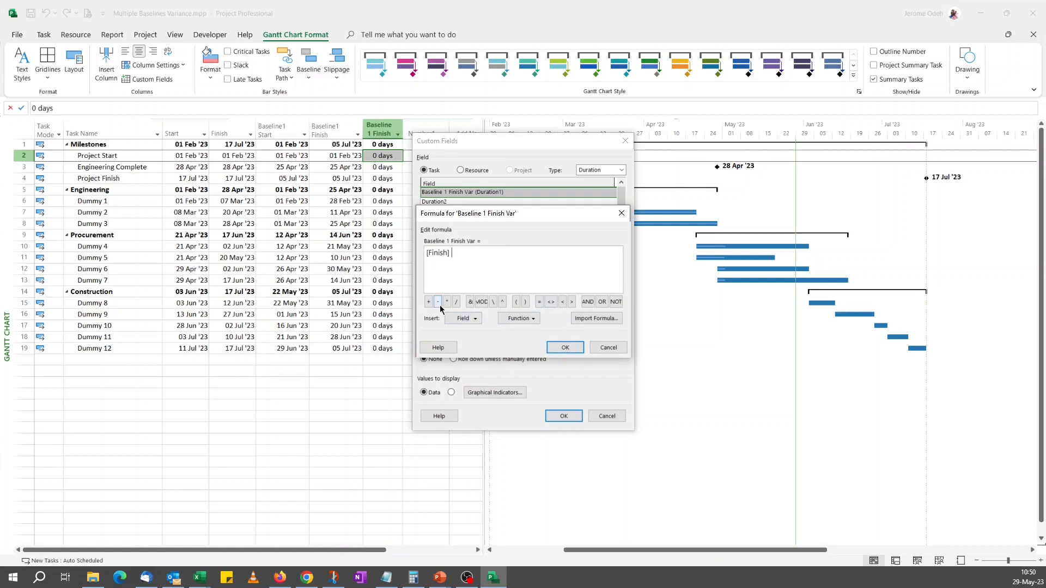
Complete the Baseline 1 Finish Var formula as [Finish] - [Baseline1 Finish] and apply it, replacing the field's existing data
click(462, 318)
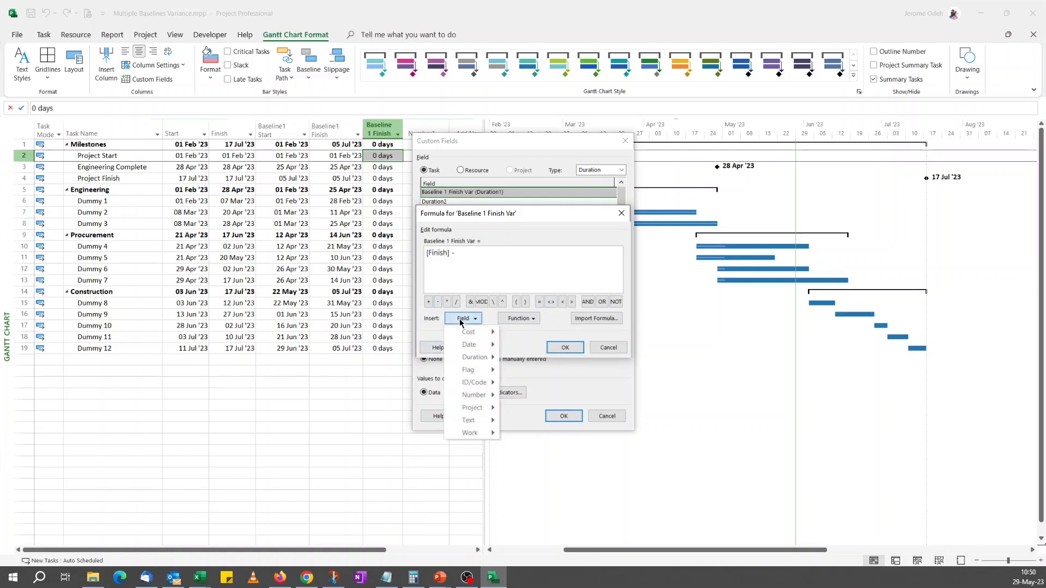
mouse_move(478, 344)
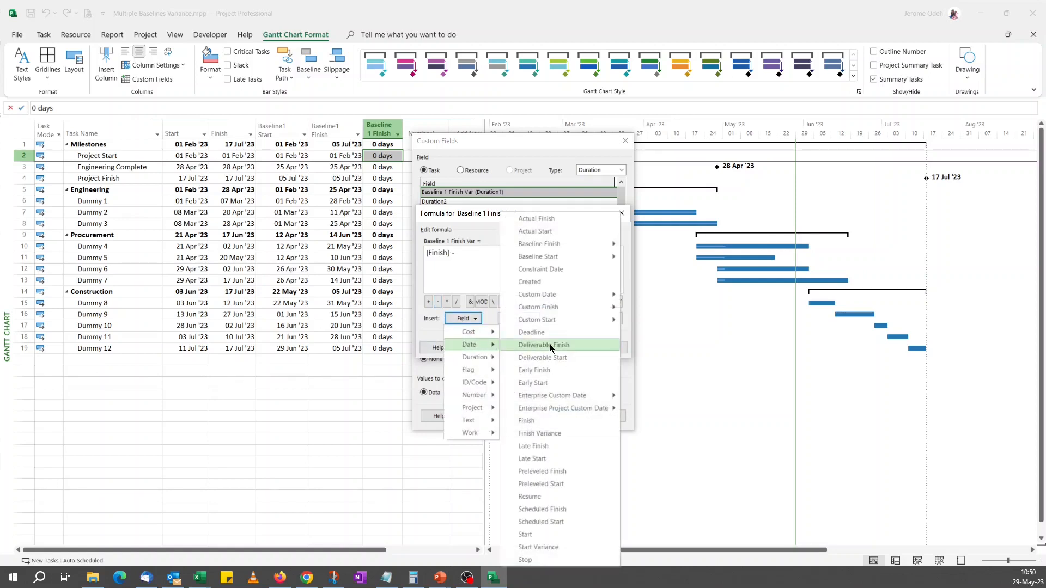
mouse_move(598, 245)
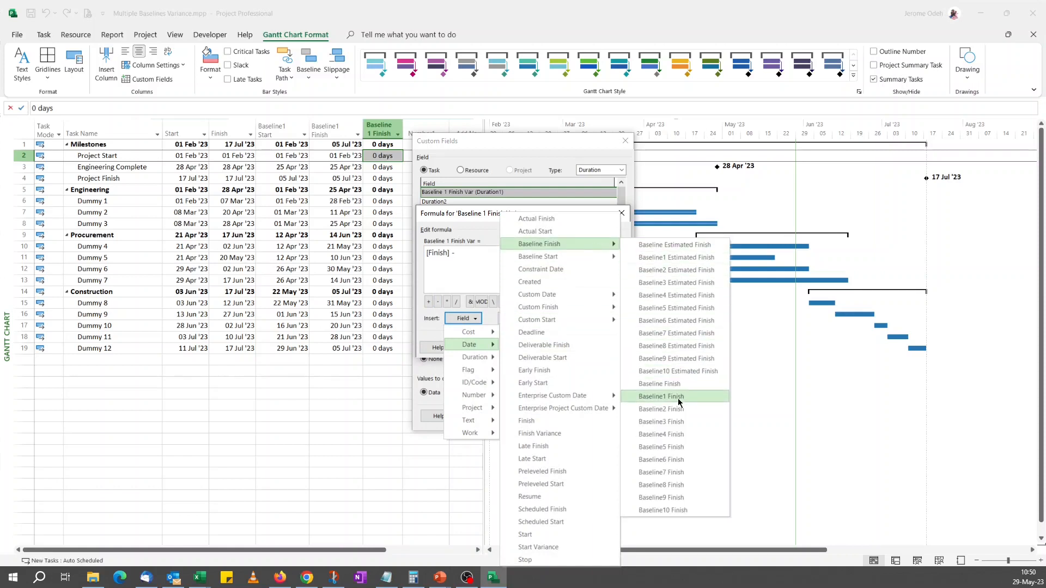
click(679, 398)
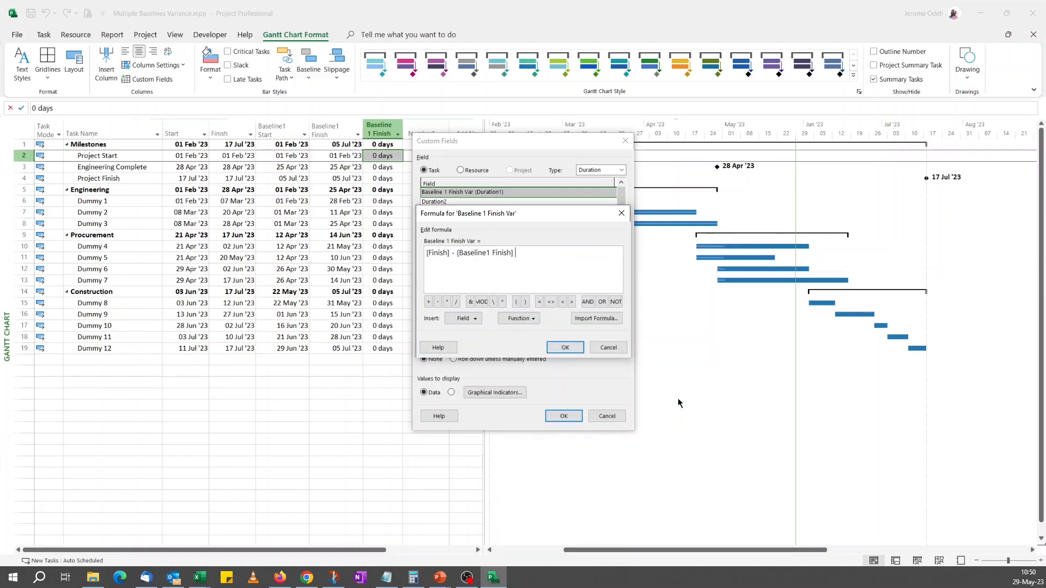
click(564, 355)
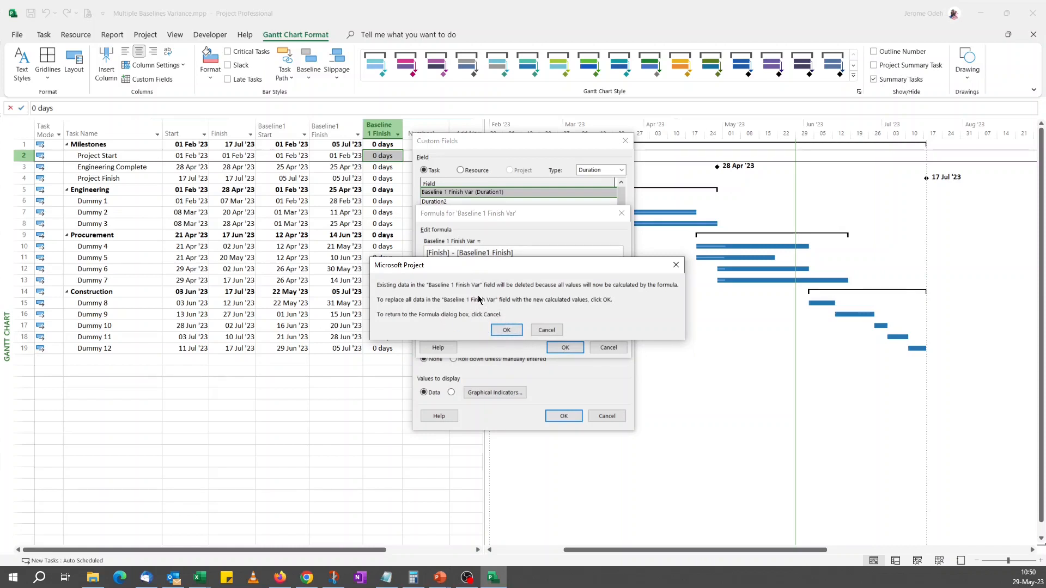
click(506, 330)
click(564, 415)
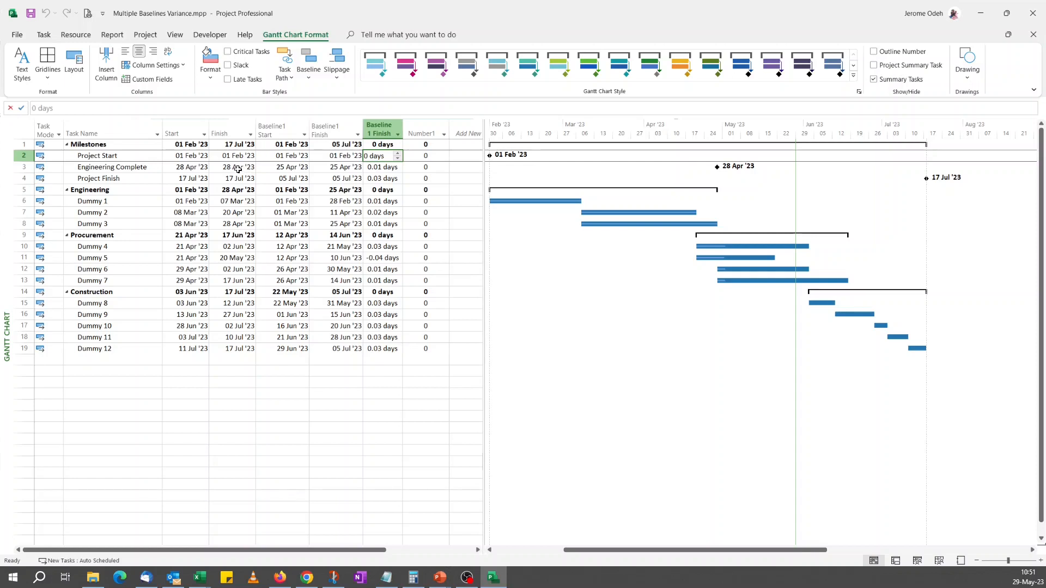
Examine the Engineering Complete task's Baseline1 Finish and Baseline 1 Finish Var values against its finish date
click(328, 167)
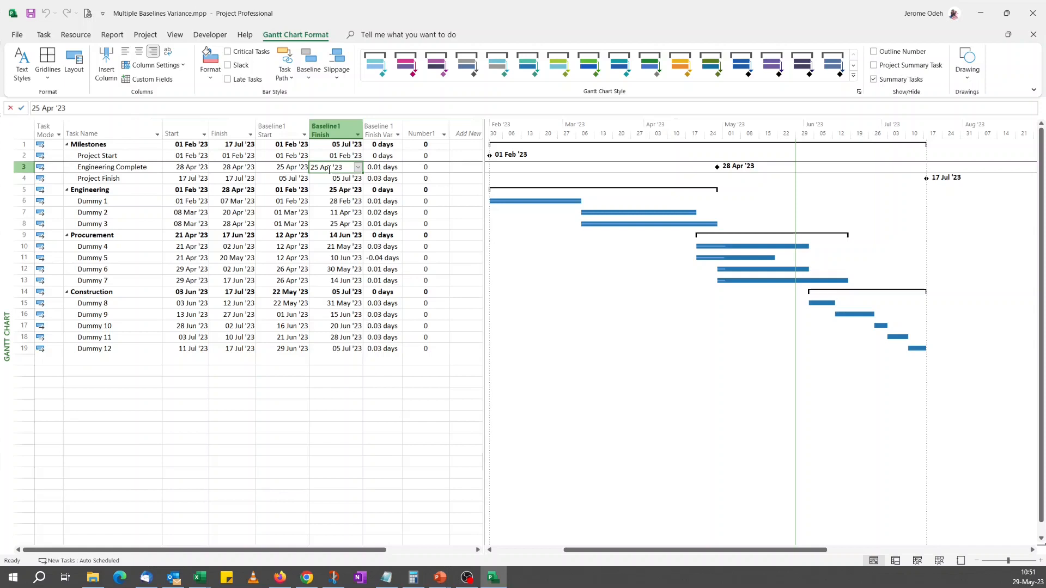
click(419, 170)
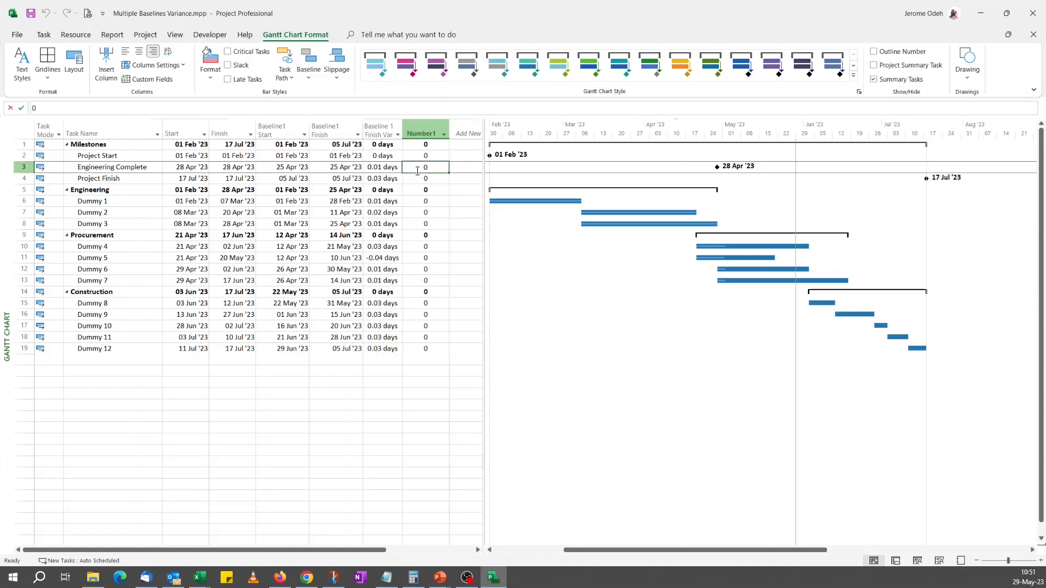
click(384, 166)
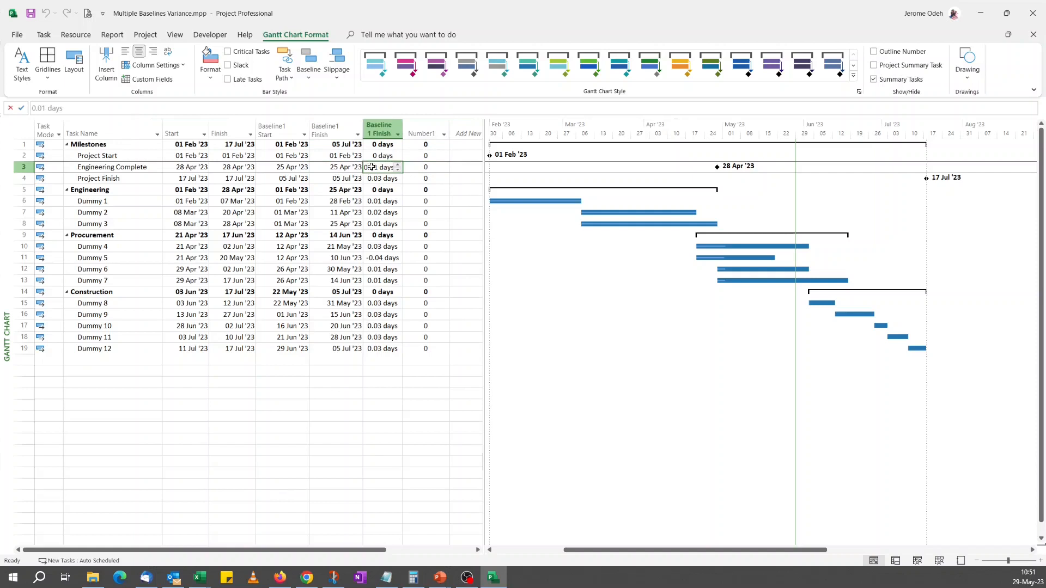
click(166, 81)
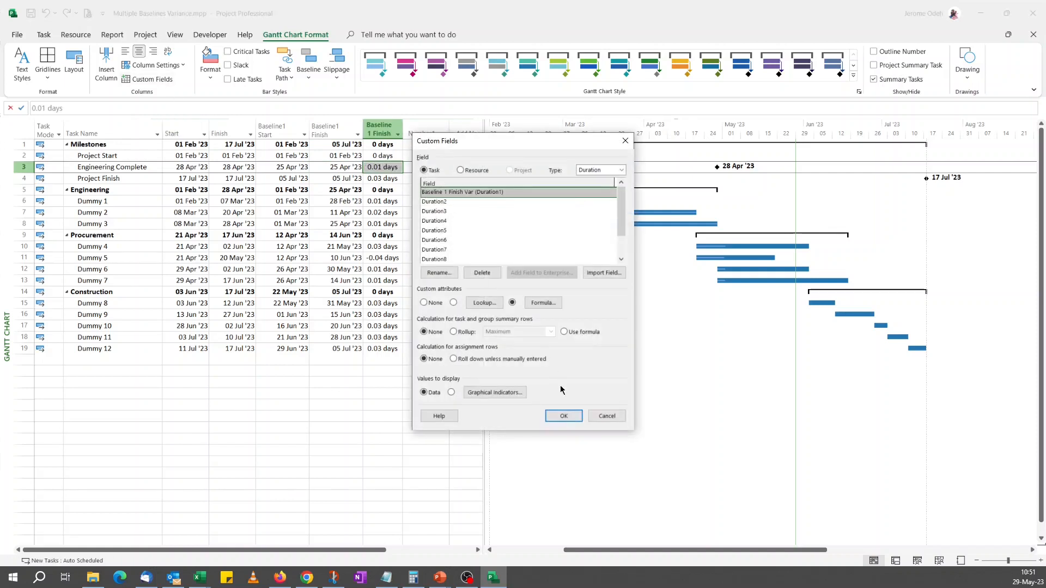
click(615, 417)
Rename the Number1 custom field to "Baseline1 Var Check"
click(428, 170)
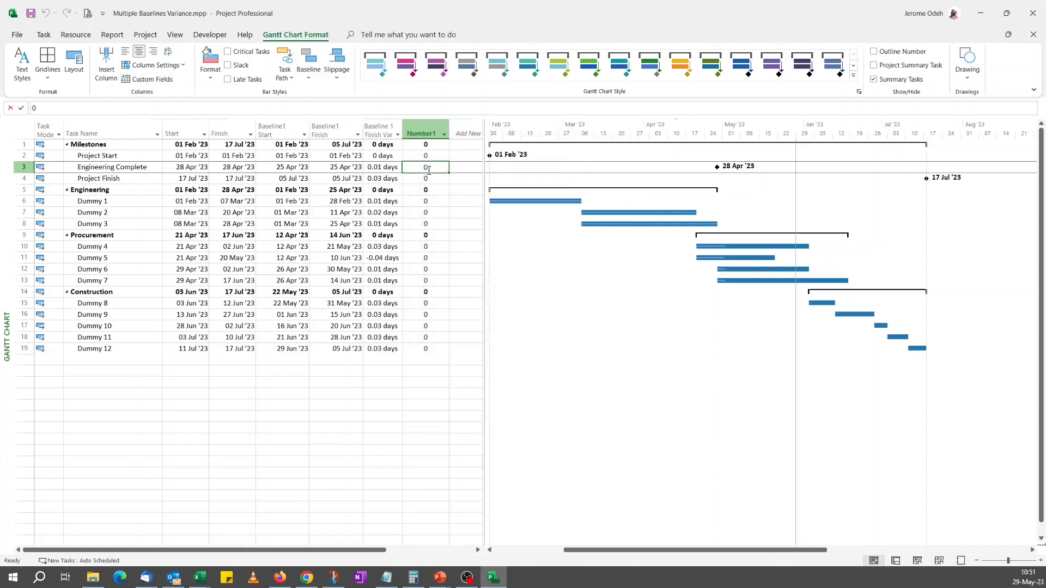
click(163, 80)
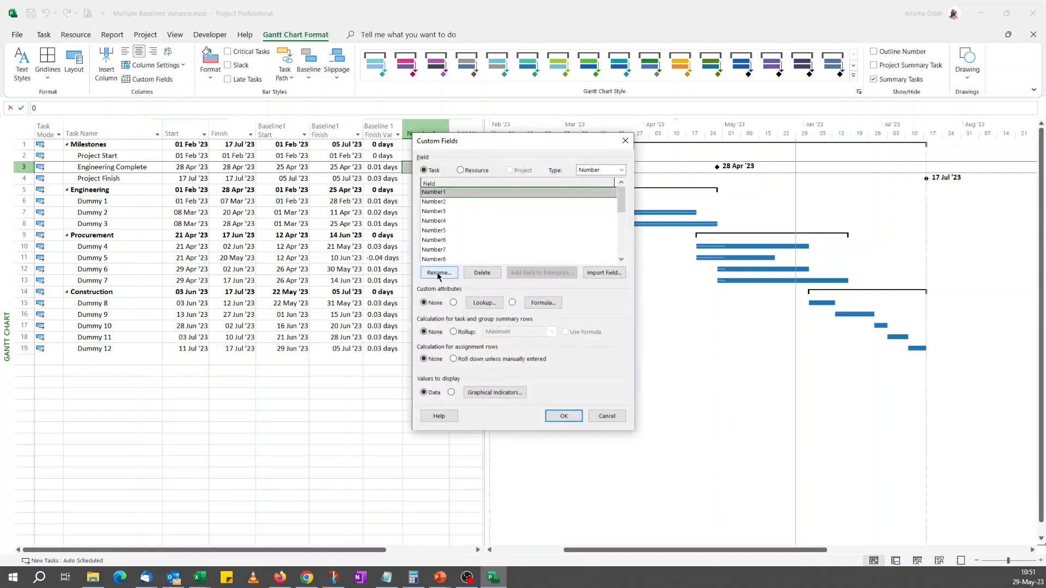
click(438, 274)
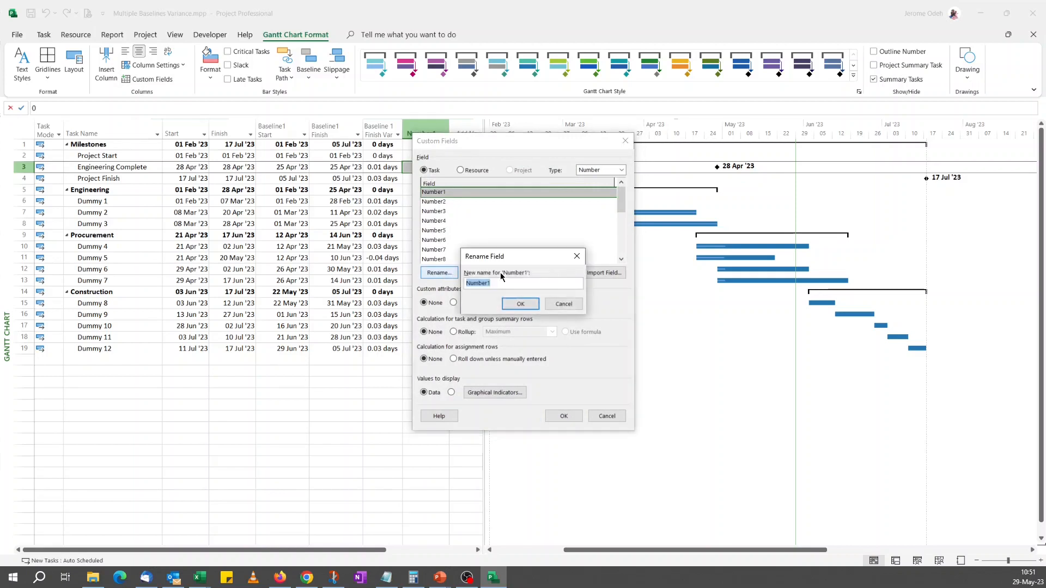
text(Baseline1 Var Check)
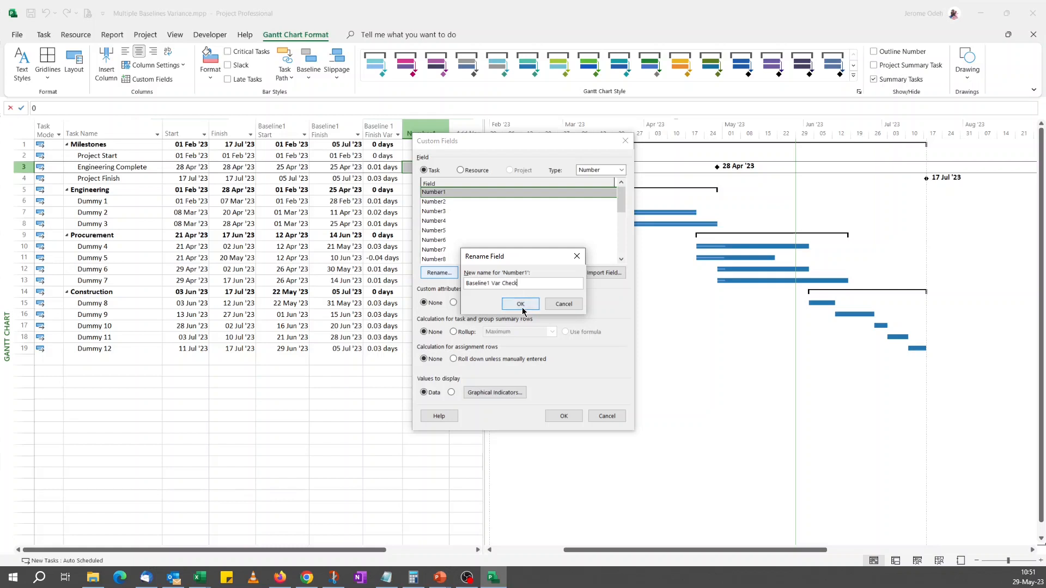
click(521, 304)
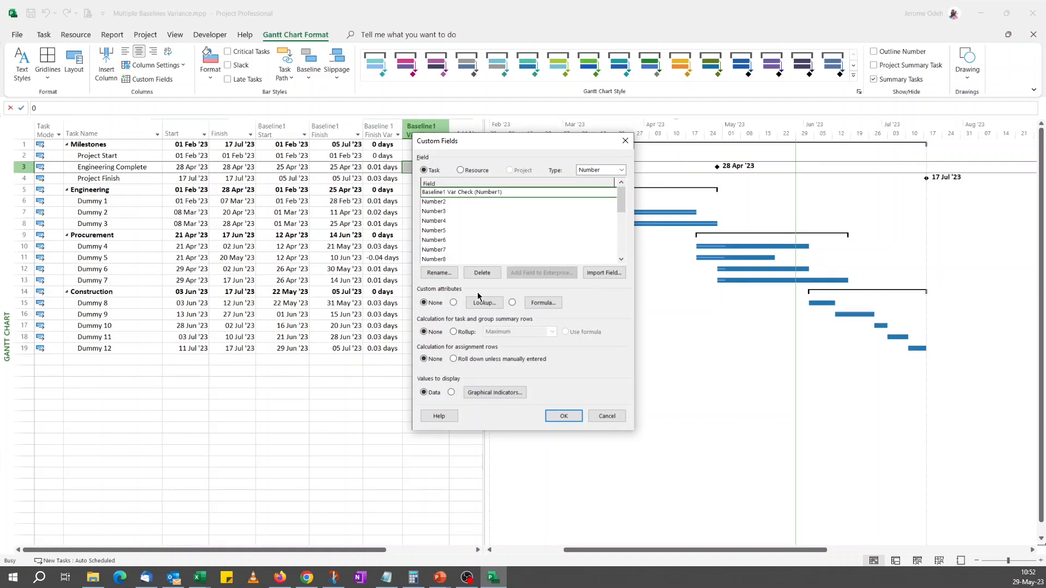
Give the Baseline1 Var Check field the formula [Finish] - [Baseline1 Finish] and apply it, replacing the field's existing data
click(549, 304)
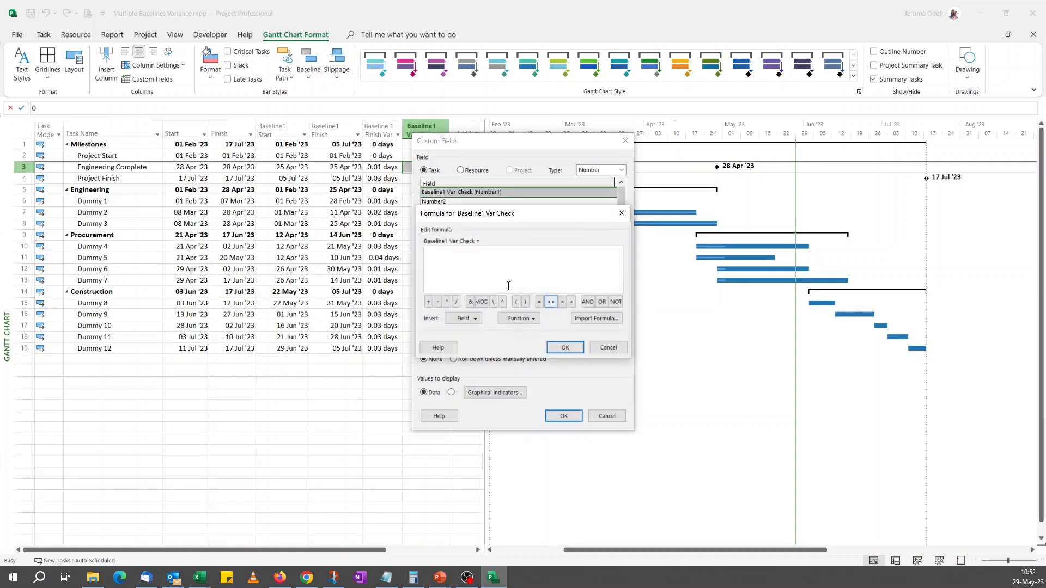
click(464, 319)
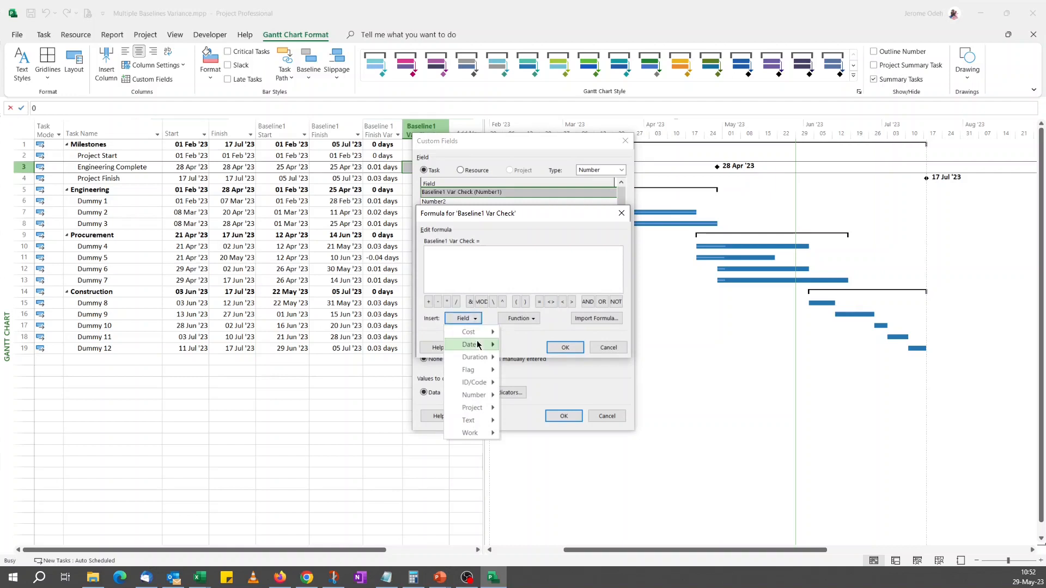
mouse_move(477, 344)
click(545, 423)
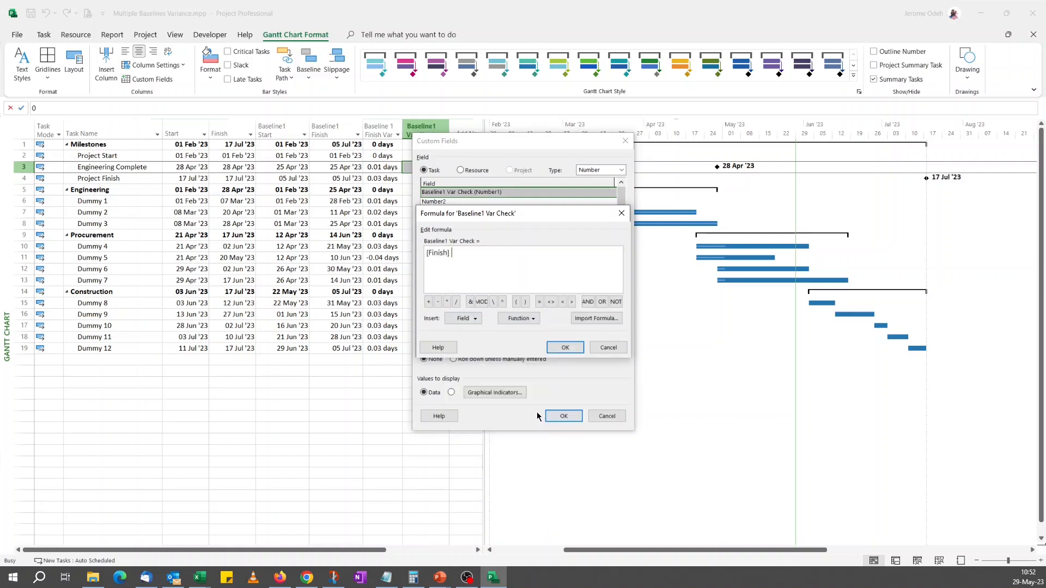
click(463, 319)
mouse_move(482, 349)
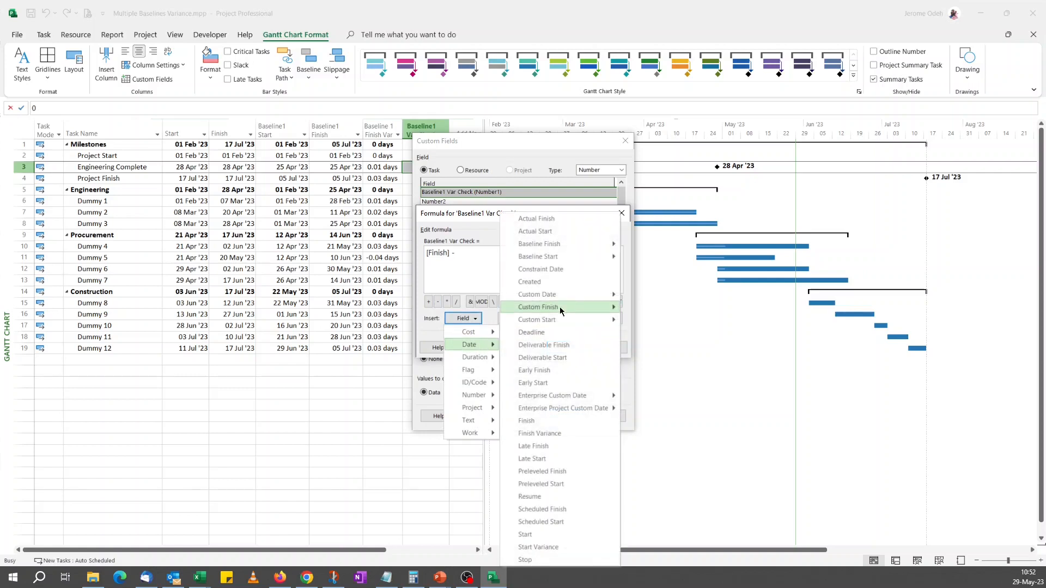
mouse_move(572, 244)
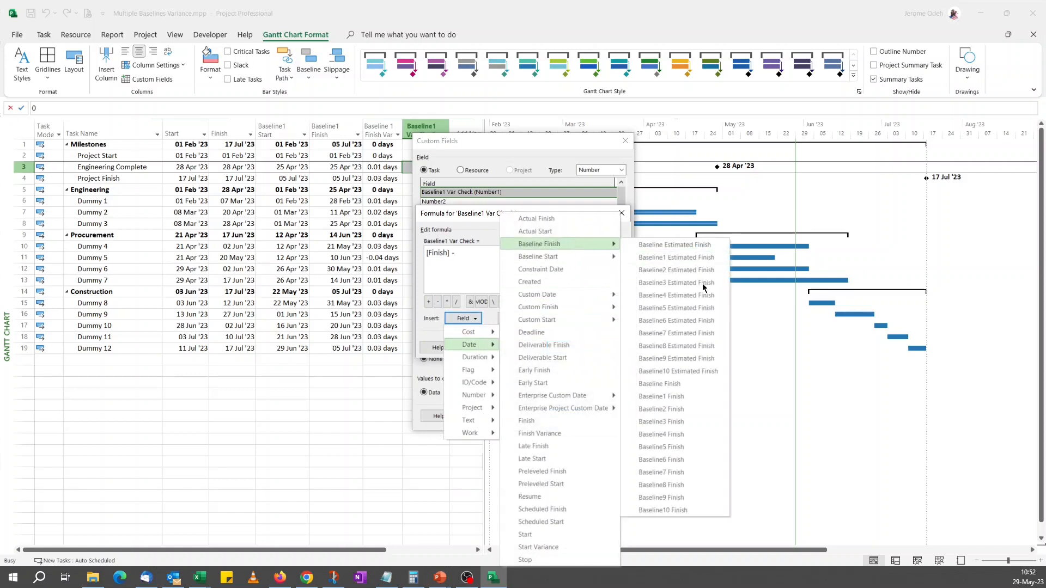
click(684, 397)
click(565, 349)
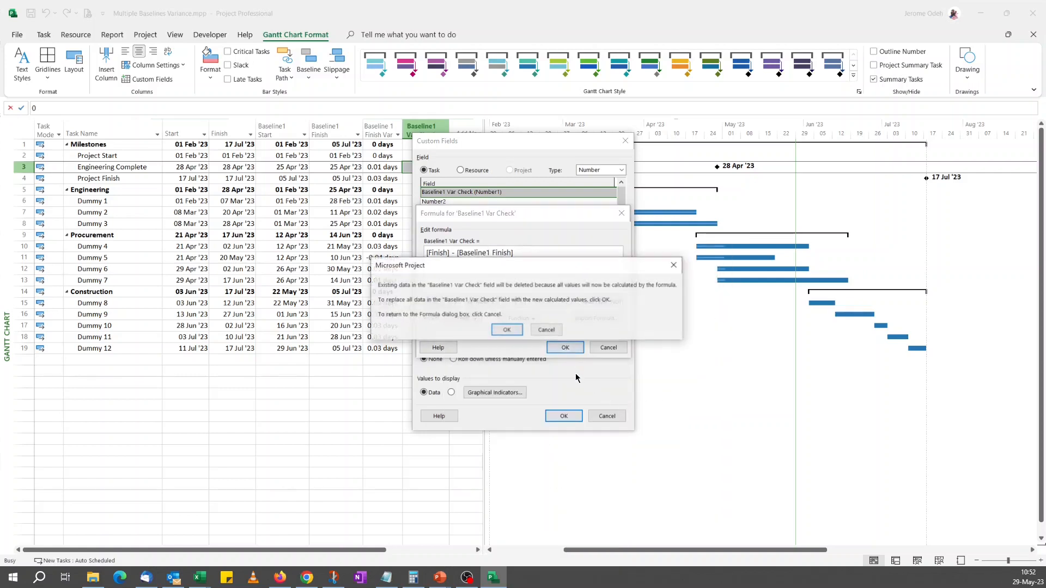
click(507, 332)
click(565, 416)
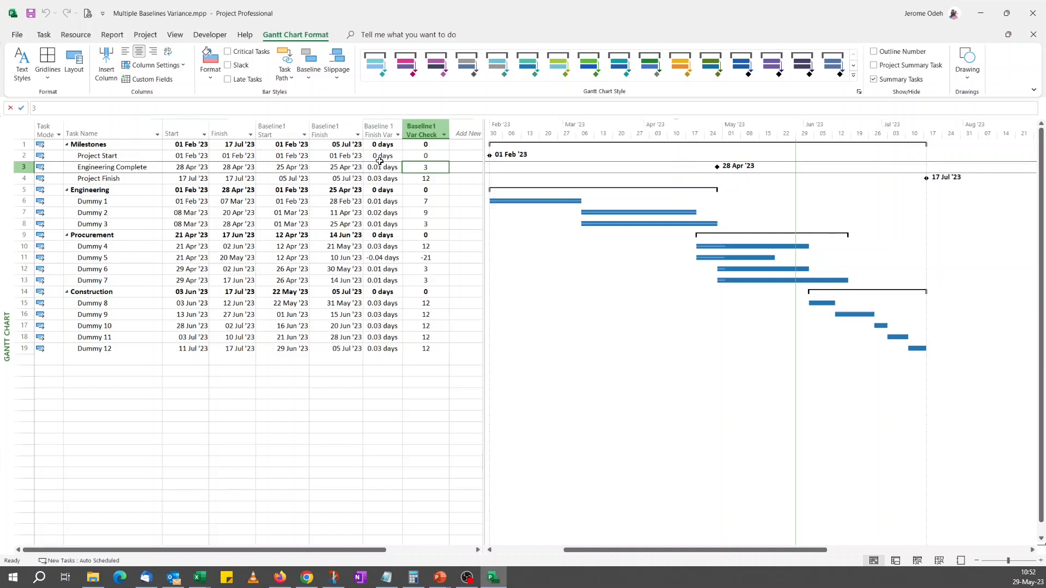
Replace the Baseline 1 Finish Var field's formula with the function template ProjDateDiff( date1, date2, calendar )
click(381, 167)
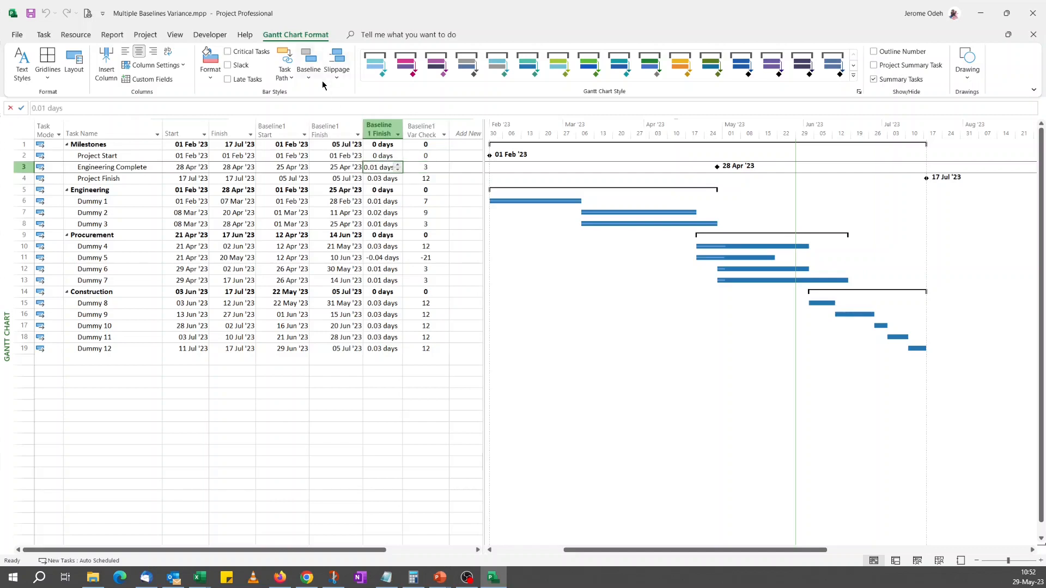
click(167, 80)
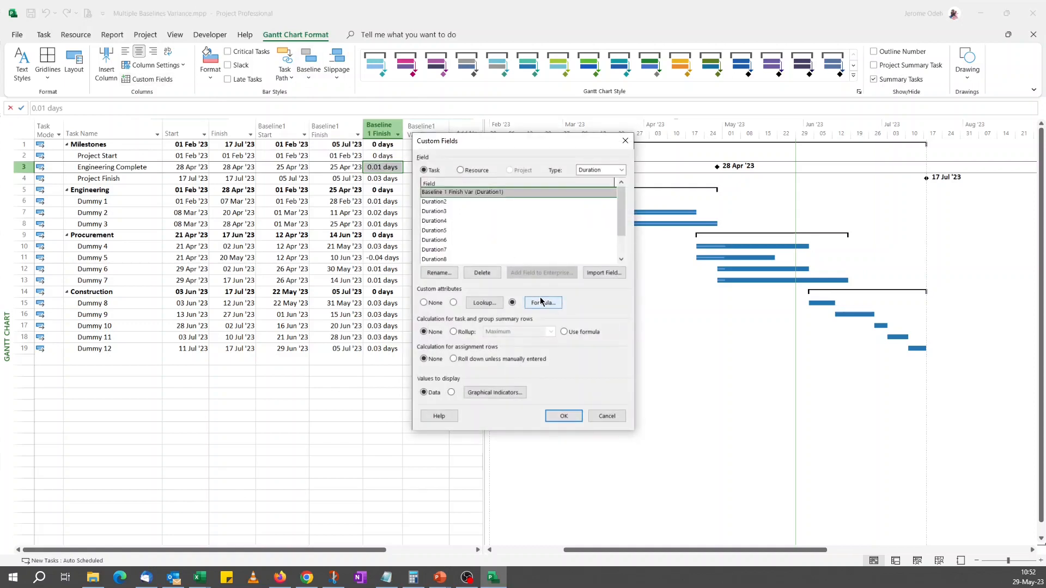
click(542, 302)
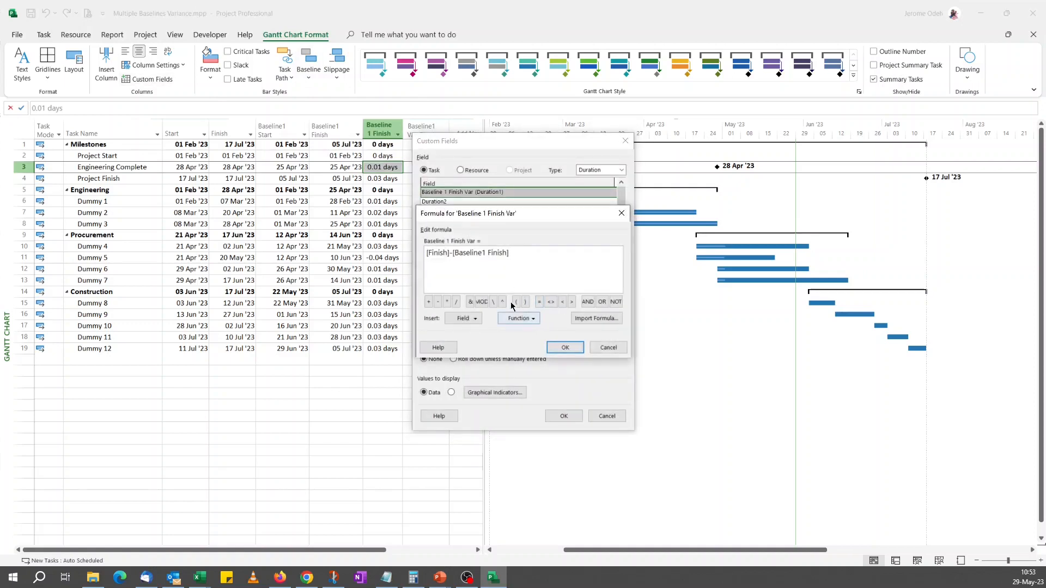
triple_click(480, 254)
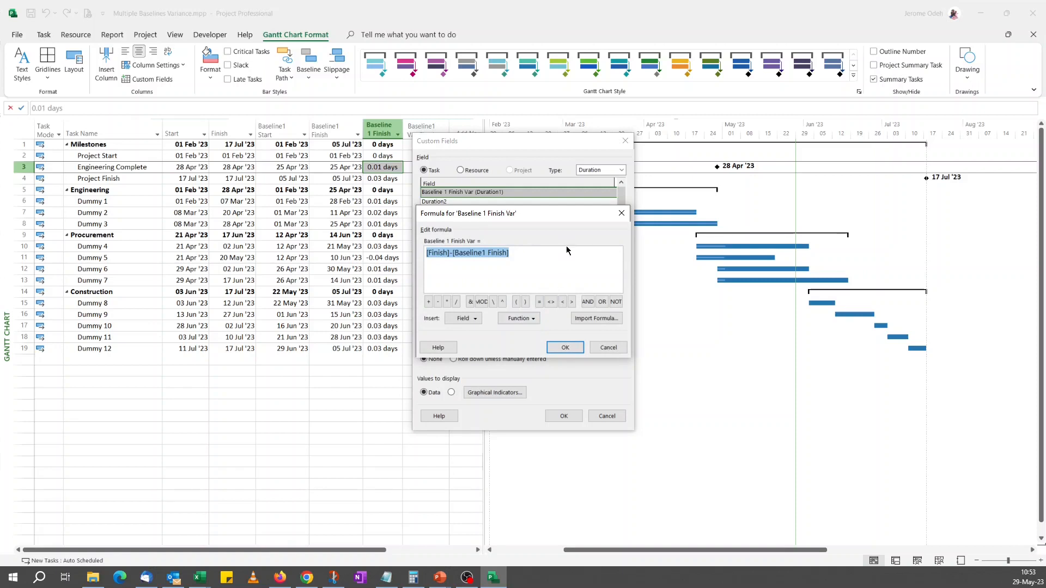
key(Delete)
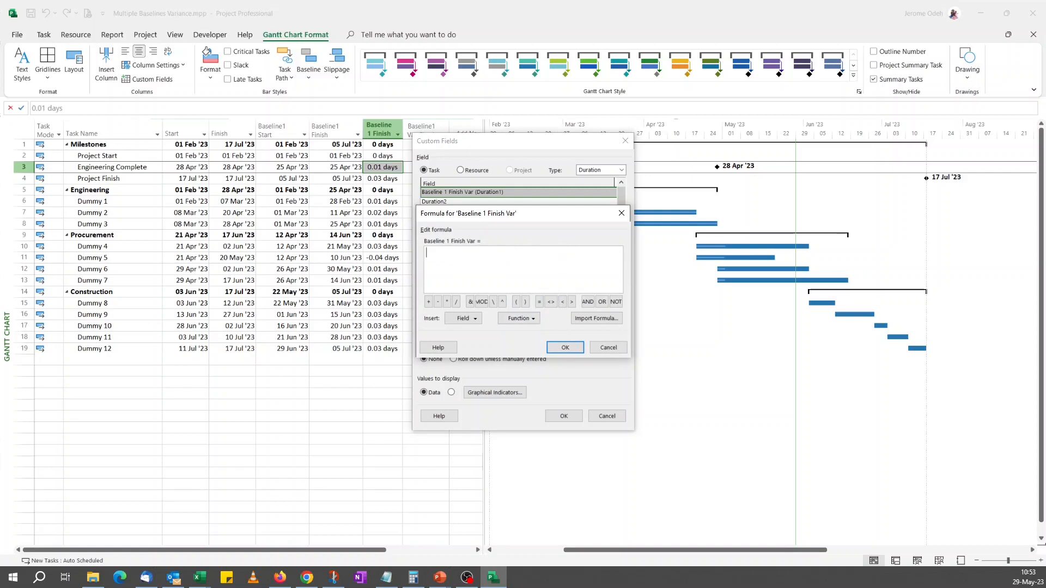
click(535, 322)
mouse_move(543, 347)
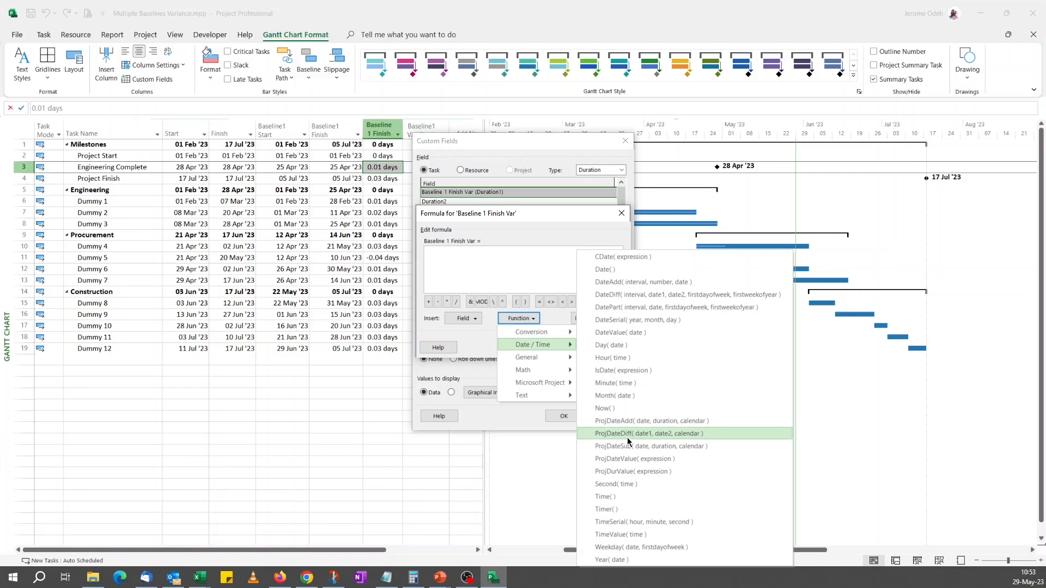
click(650, 437)
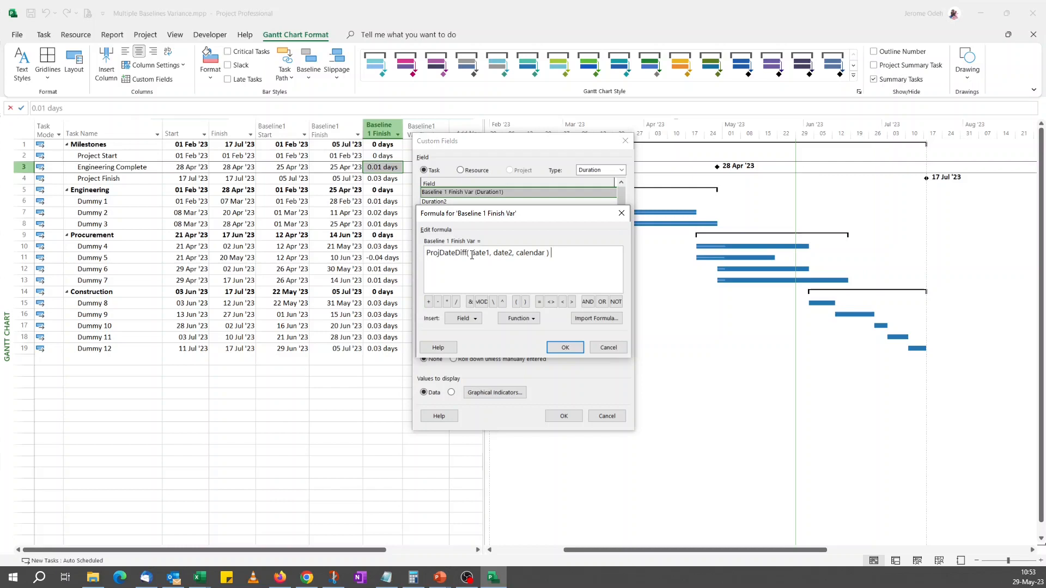
Replace the date1 placeholder in the Baseline 1 Finish Var formula with the [Baseline1 Finish] field
drag(472, 255, 490, 255)
click(464, 318)
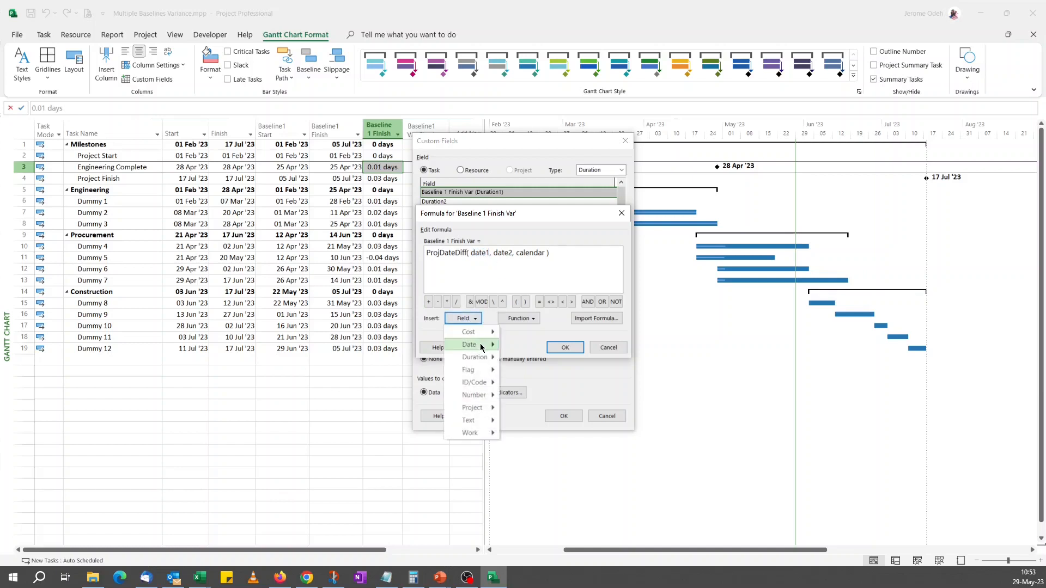
mouse_move(481, 347)
mouse_move(564, 250)
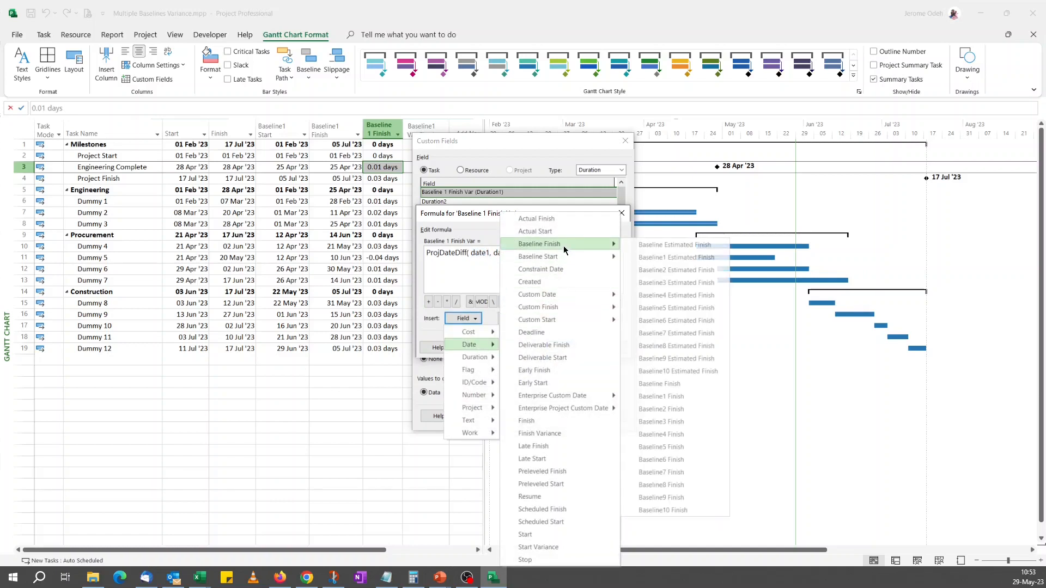
click(680, 397)
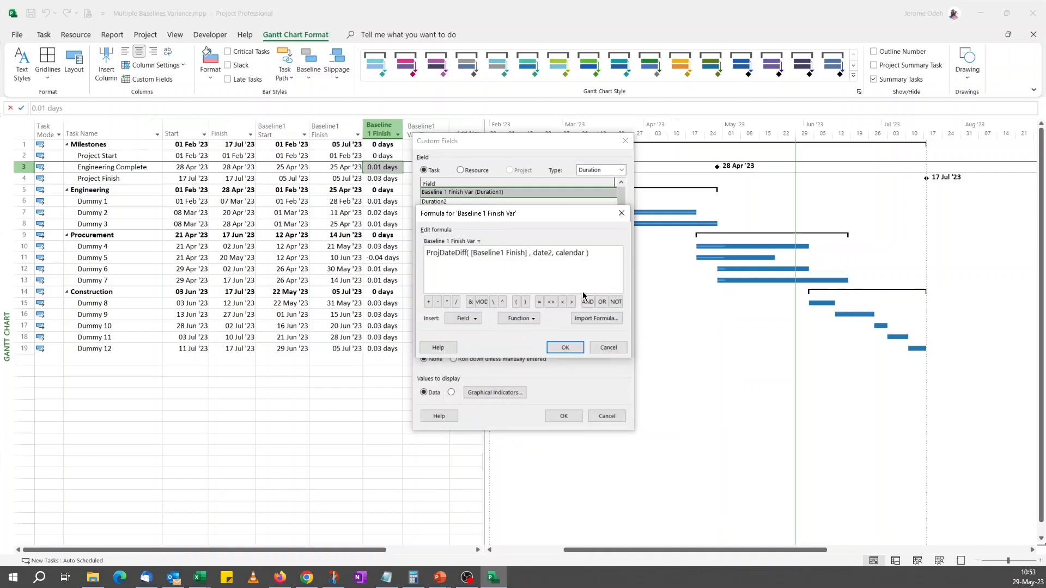
Replace the date2 placeholder with the [Finish] field, remove the calendar argument, and accept the formula
double_click(536, 254)
click(472, 322)
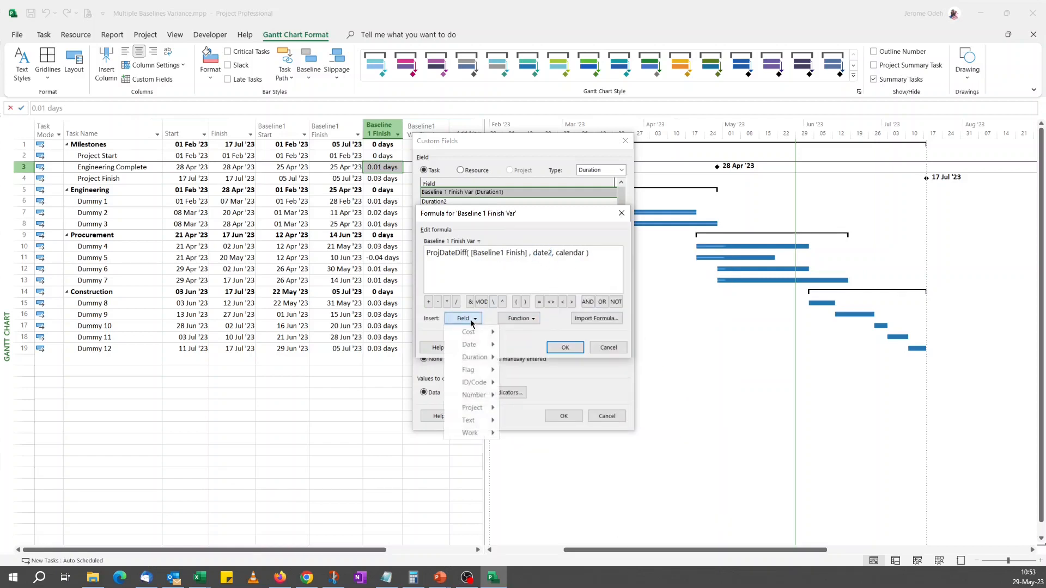
mouse_move(479, 350)
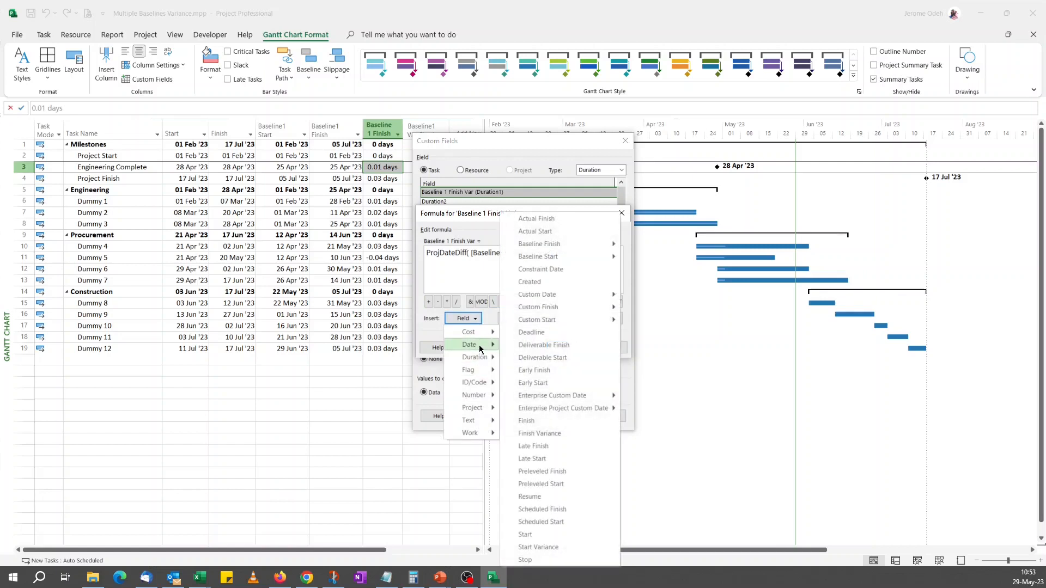
click(548, 425)
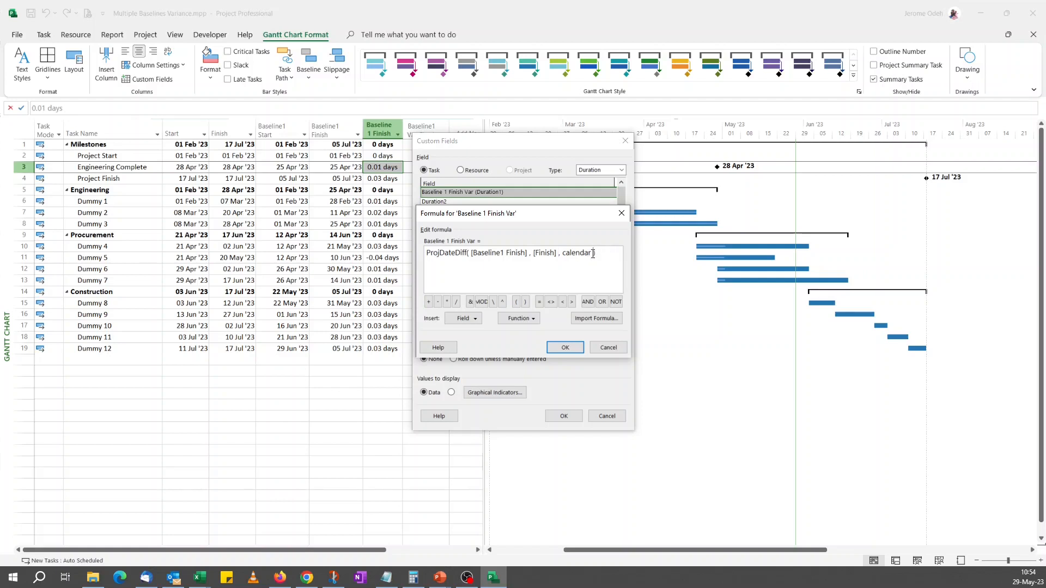
drag(593, 254, 560, 254)
key(BackSpace)
click(567, 349)
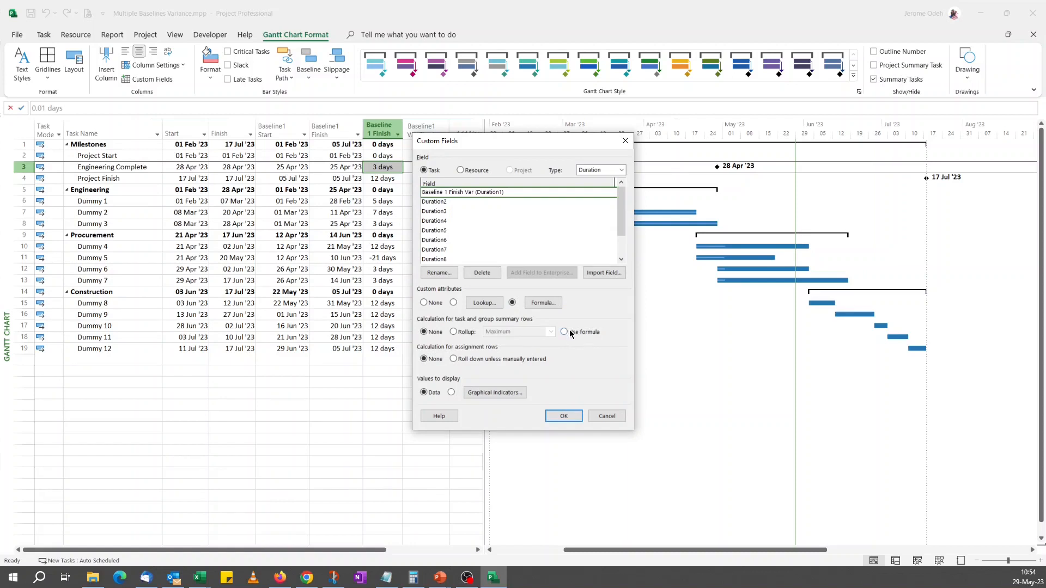
Make the Baseline 1 Finish Var field use its formula for task and group summary rows, and apply the change
click(564, 333)
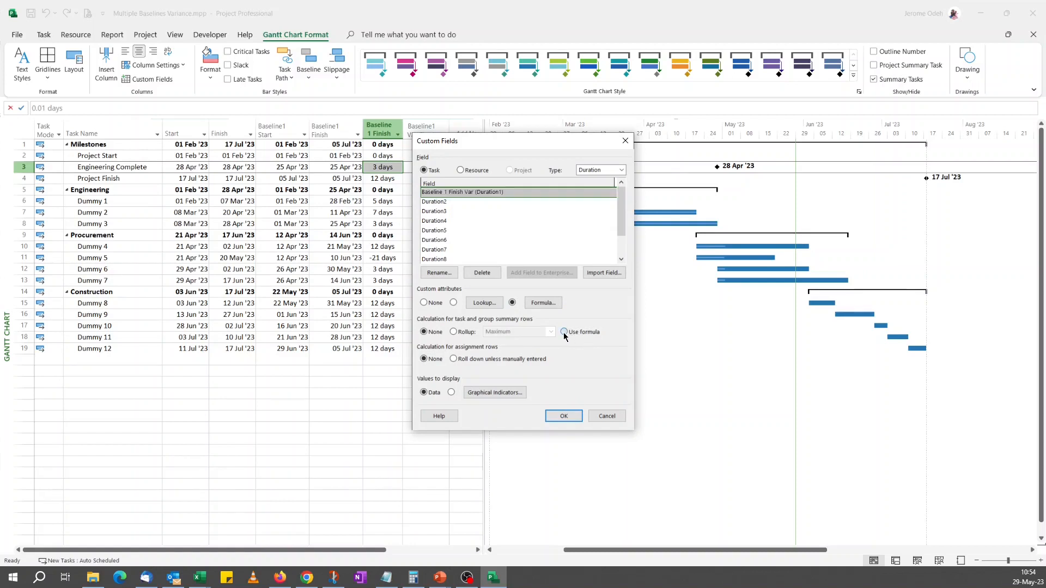
click(568, 420)
click(420, 392)
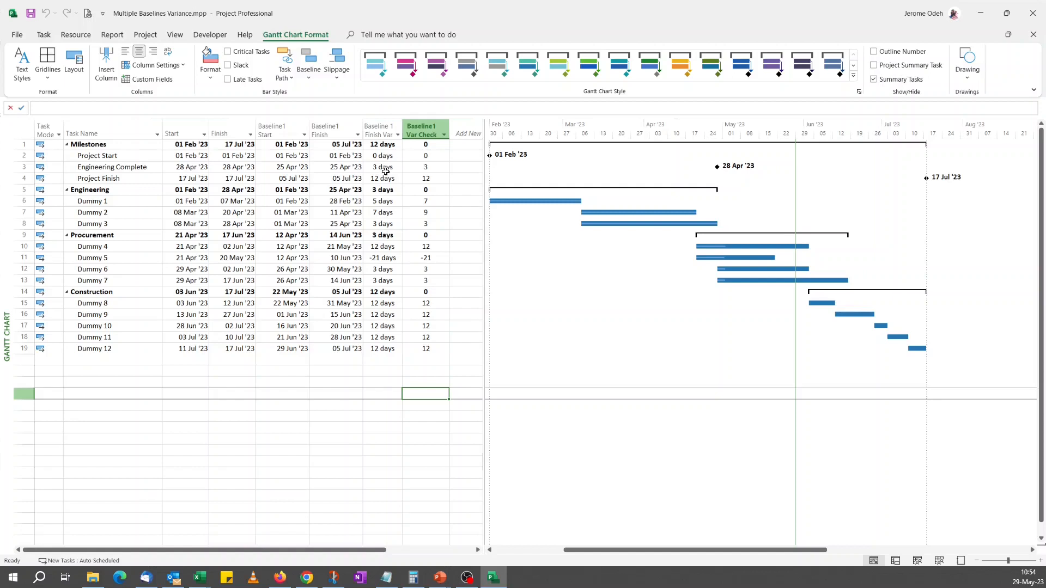
Make the Baseline1 Var Check field use its formula for task and group summary rows, and apply the change
click(430, 179)
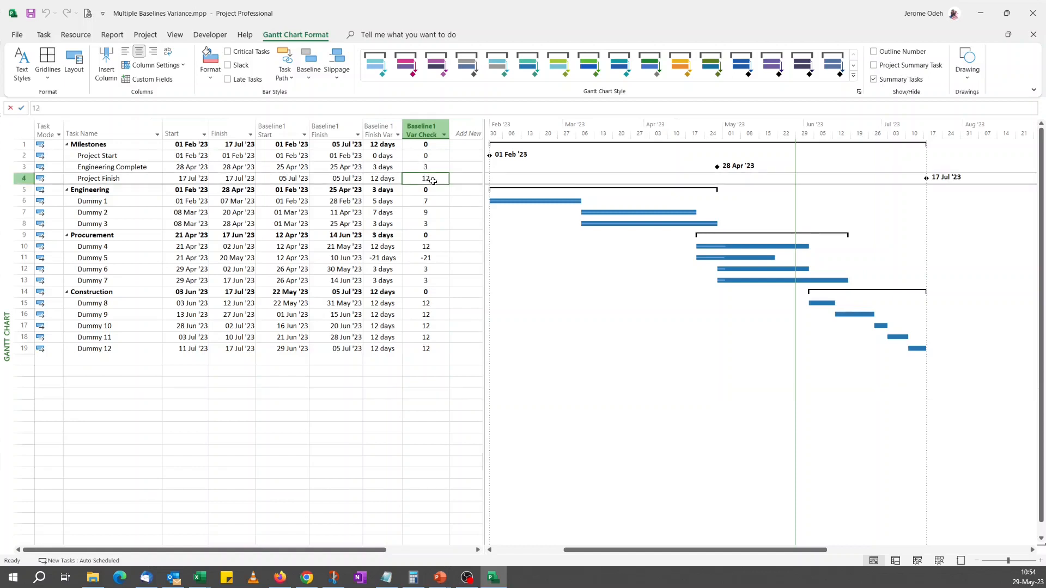
click(173, 79)
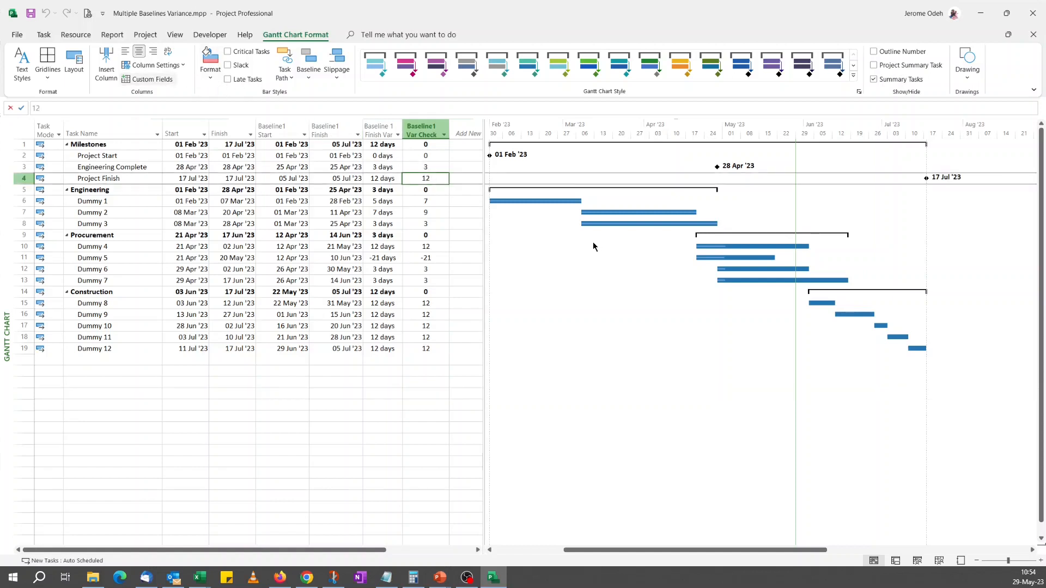
click(579, 333)
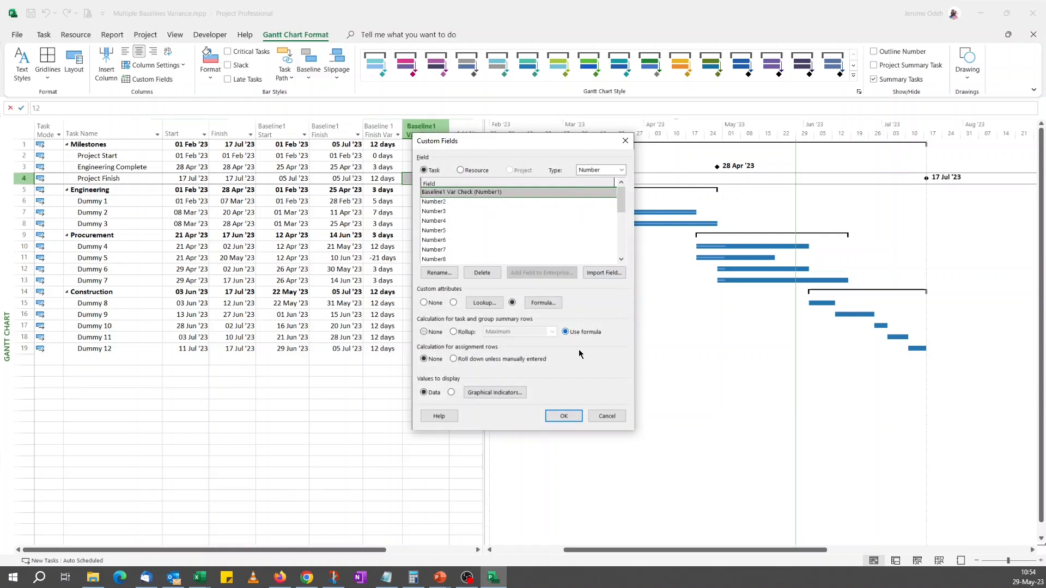
click(565, 416)
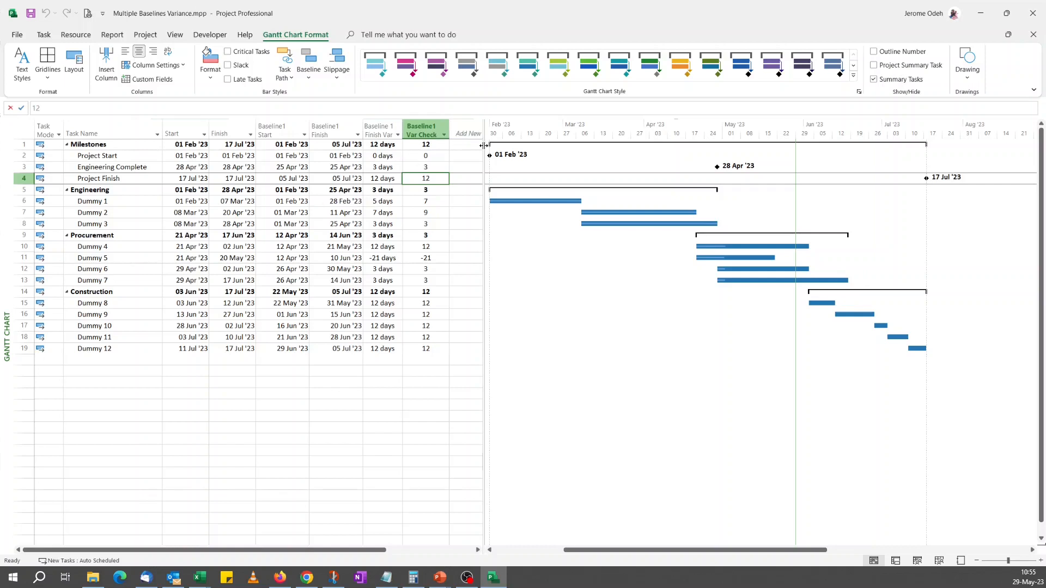
Add a Task Calendar column after Baseline1 Var Check, widening the table area to make room
drag(484, 146, 520, 143)
click(515, 141)
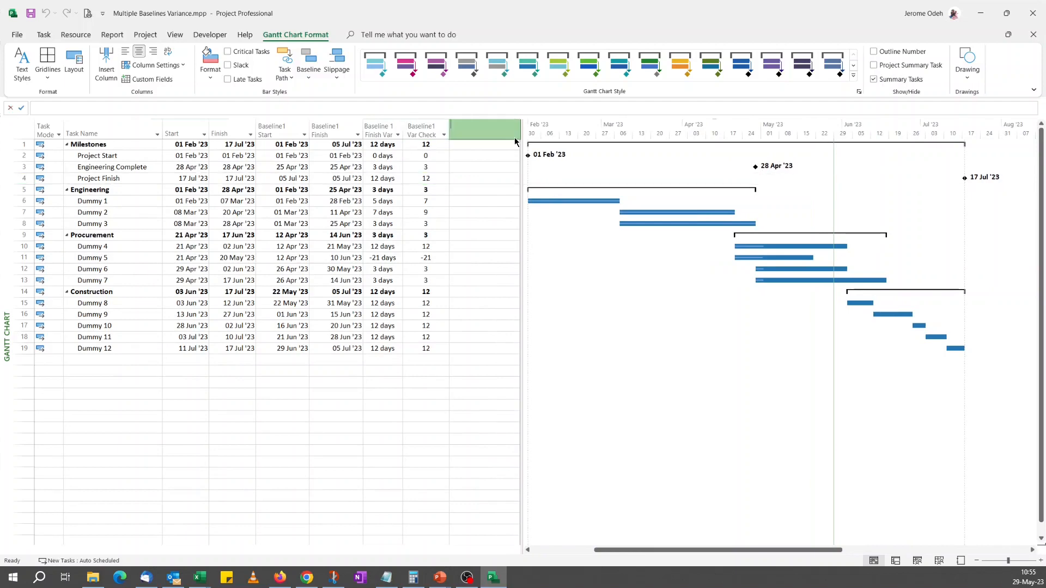
text(task Calendar)
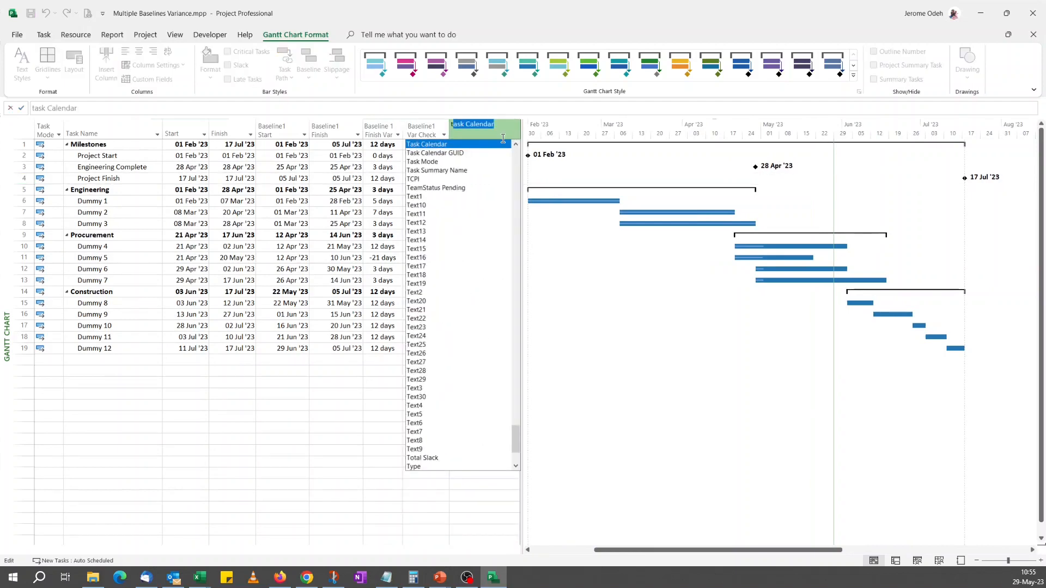
click(481, 145)
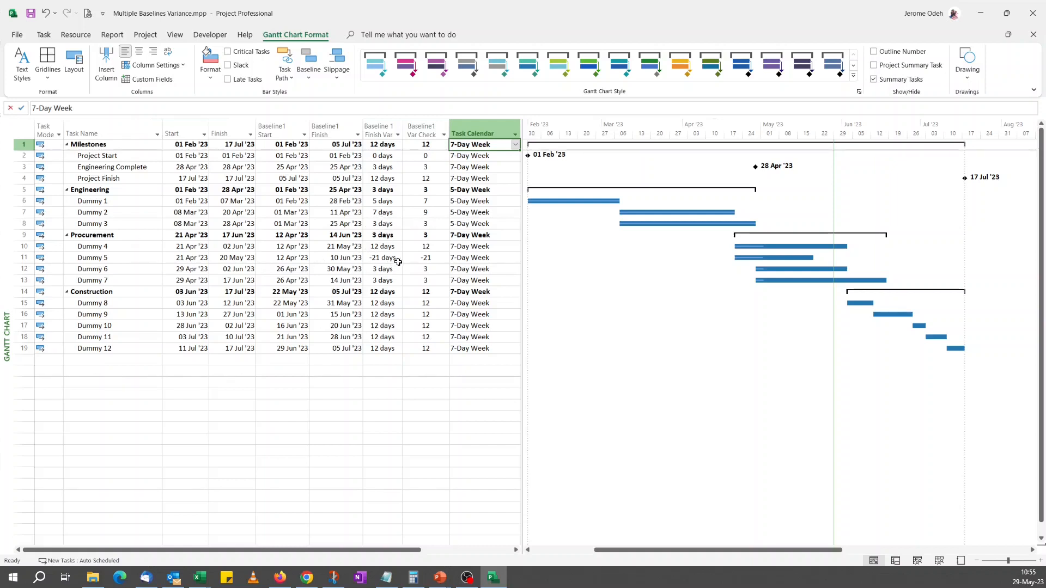
Compare the Dummy 5 task's Baseline1 Finish and Finish dates with its variance value
click(350, 259)
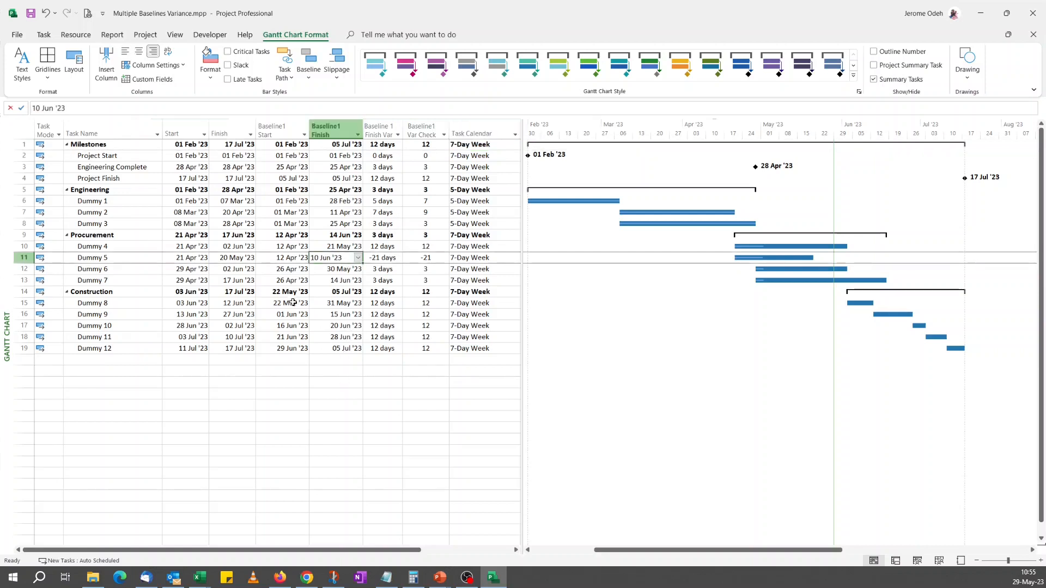
click(245, 259)
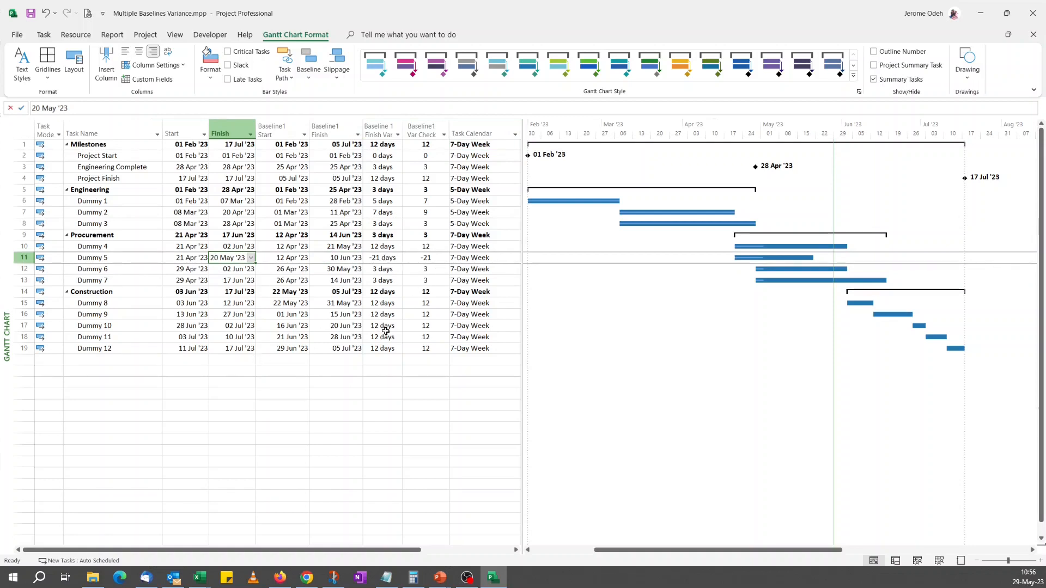
click(401, 382)
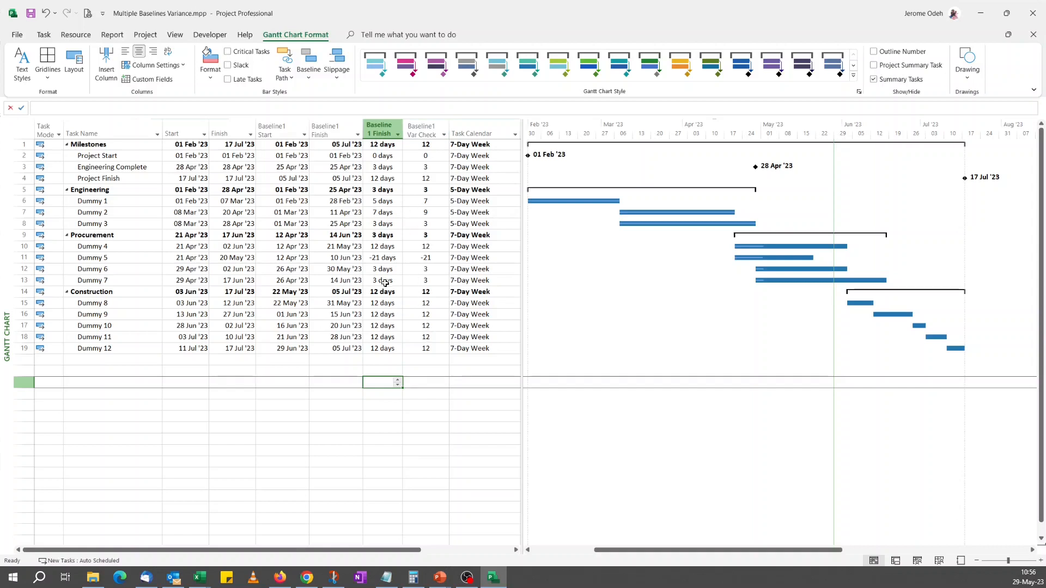
Hide the Baseline1 Var Check column and narrow the table area to end at the Task Calendar column
click(427, 129)
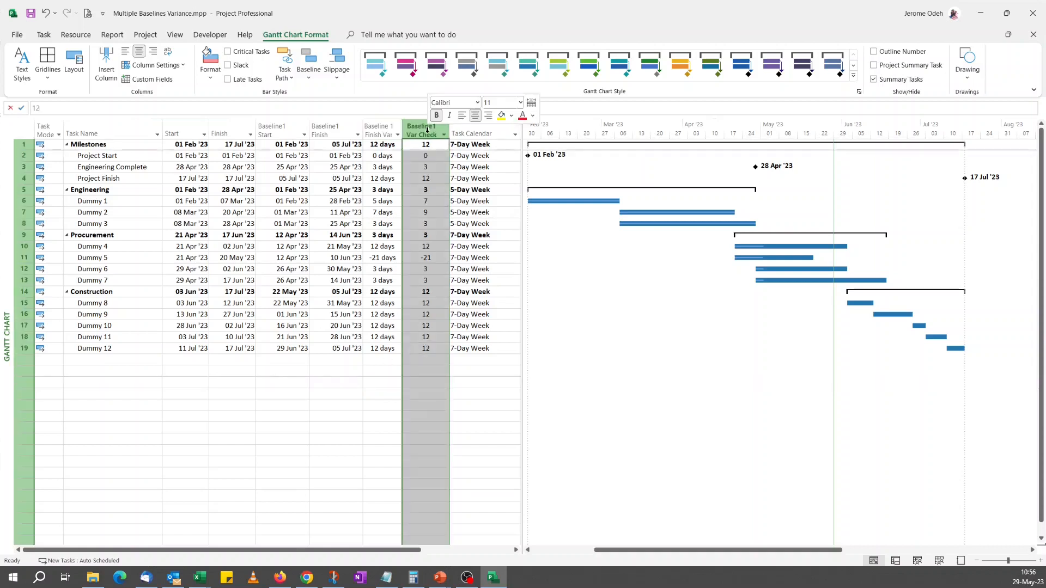
right_click(427, 129)
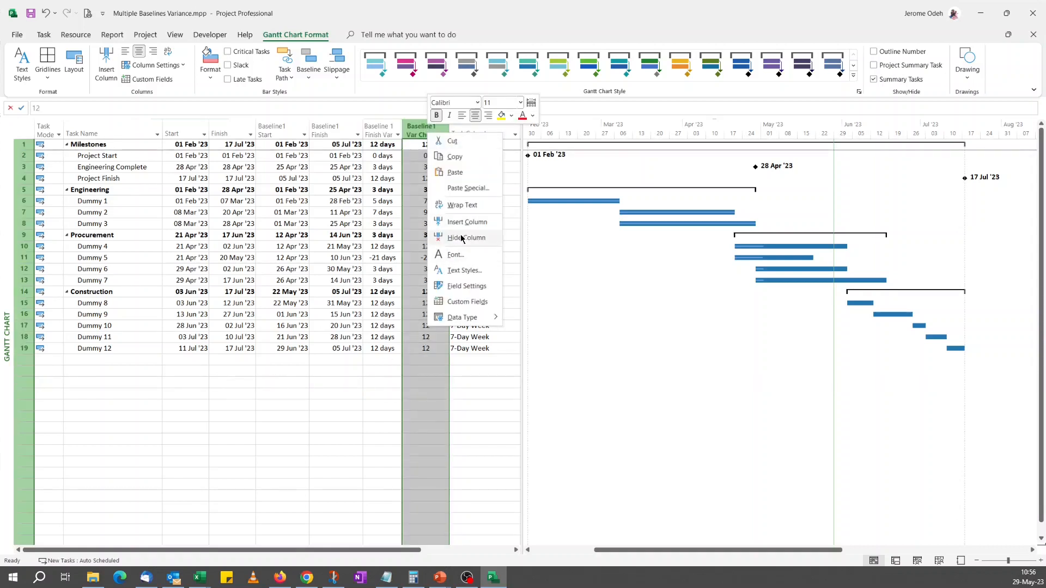
click(464, 238)
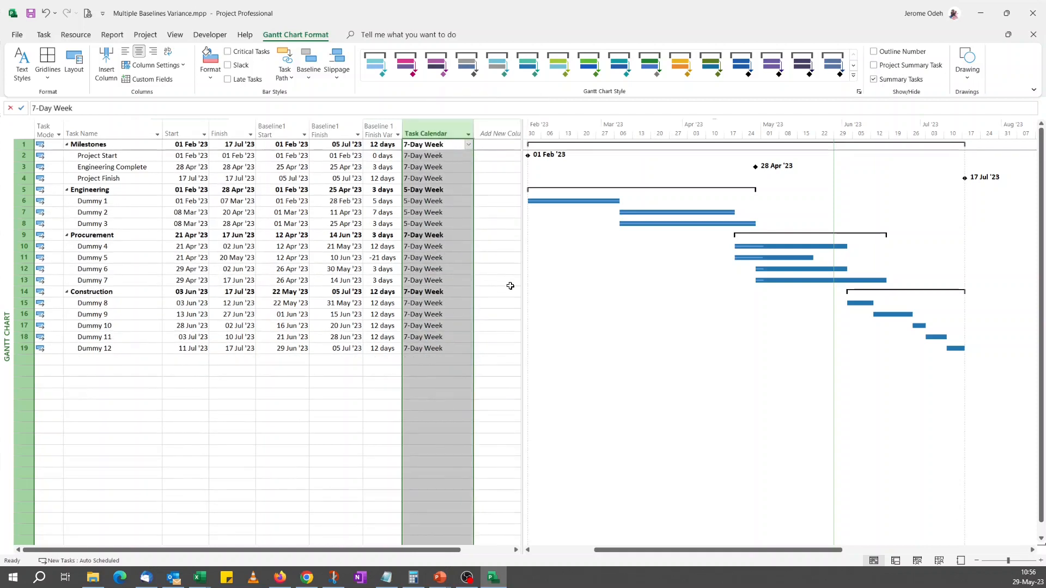
drag(522, 285, 464, 285)
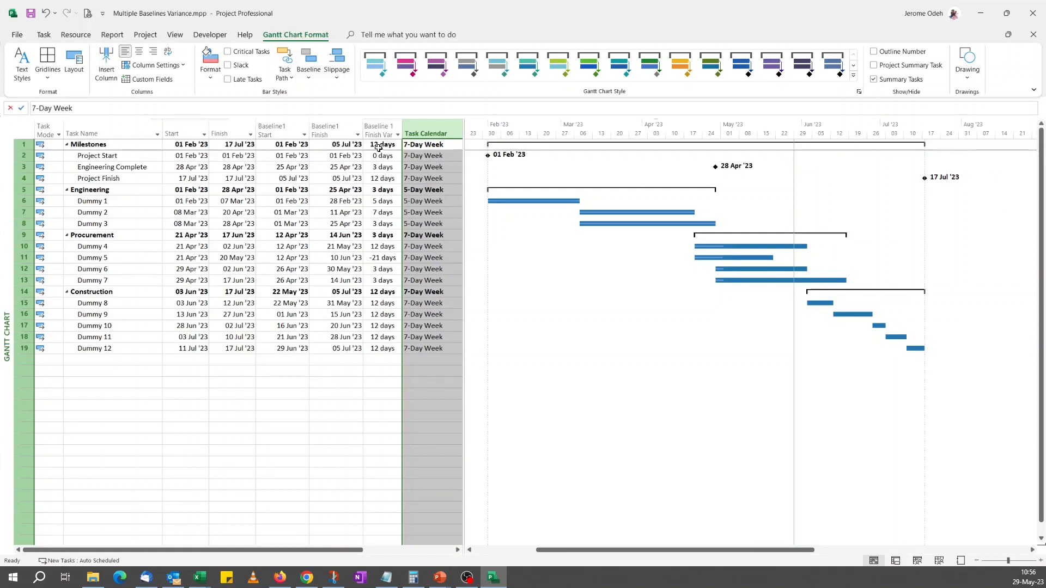
Review the formula behind the Baseline 1 Finish Var custom field and keep it as it is
click(384, 348)
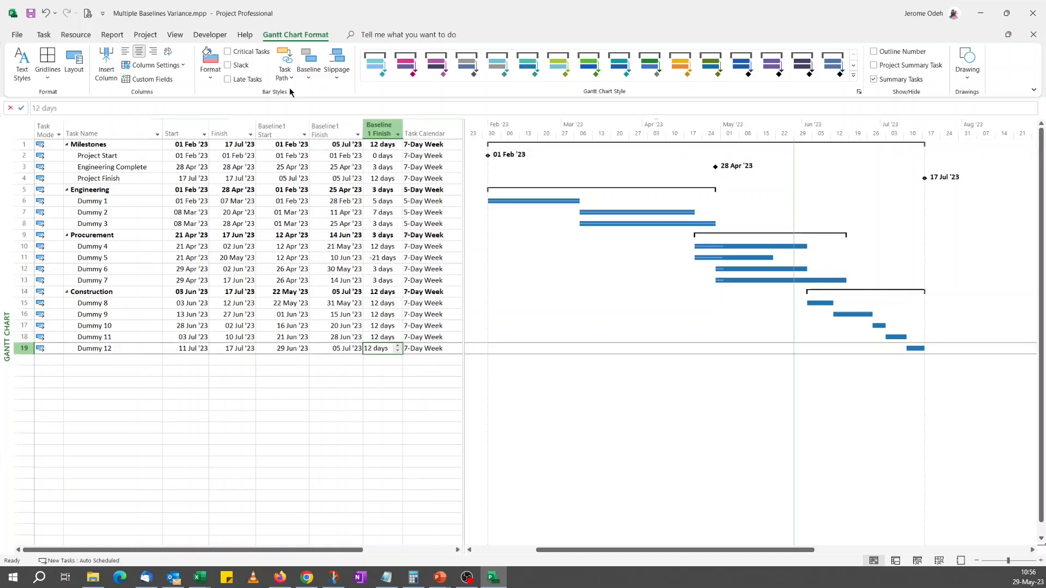
click(174, 82)
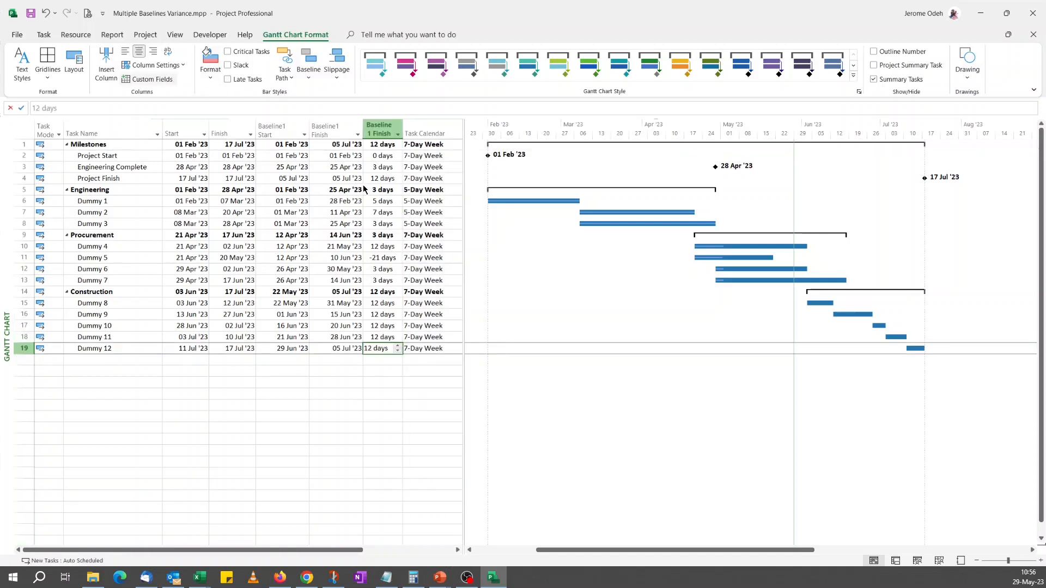
click(543, 303)
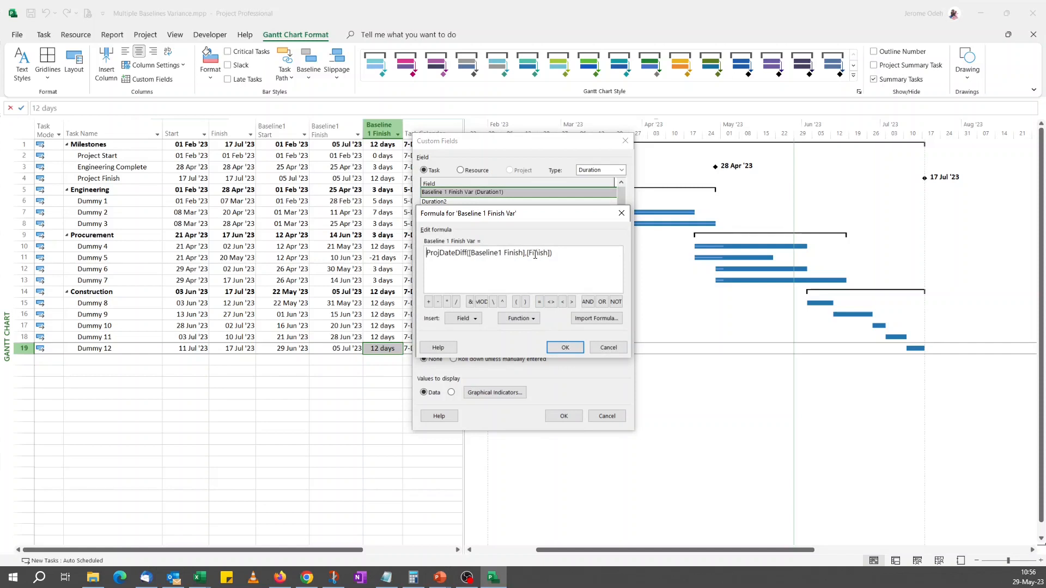
click(572, 353)
click(577, 417)
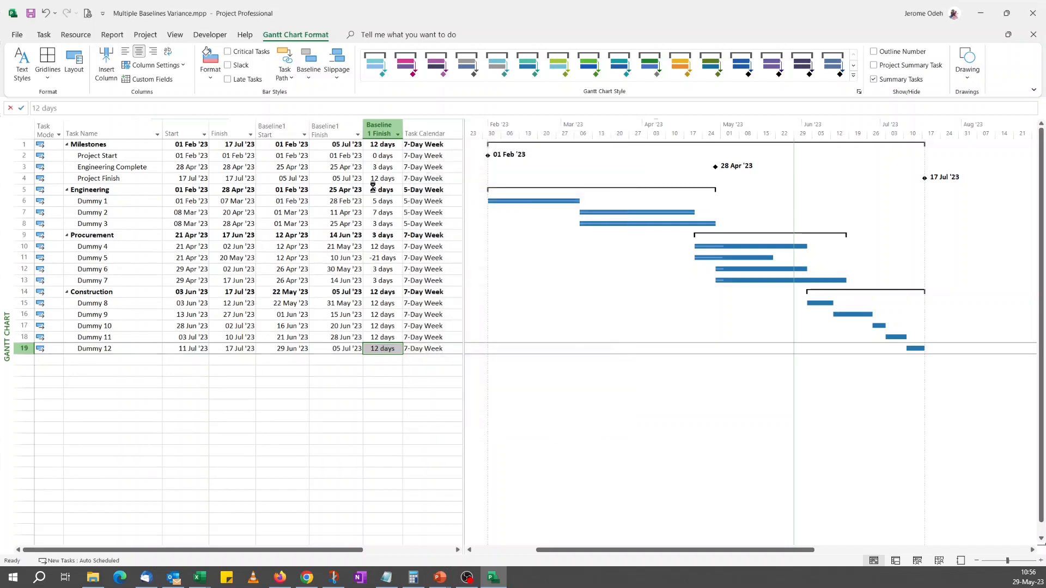
Display the built-in Variance table to examine its baseline dates and the start and finish variances
click(175, 34)
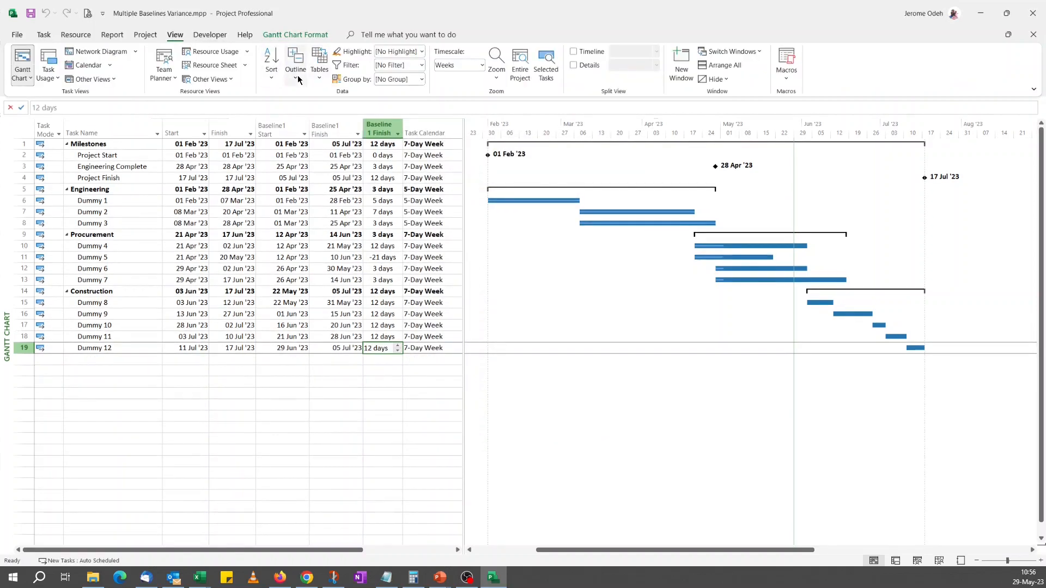
click(320, 76)
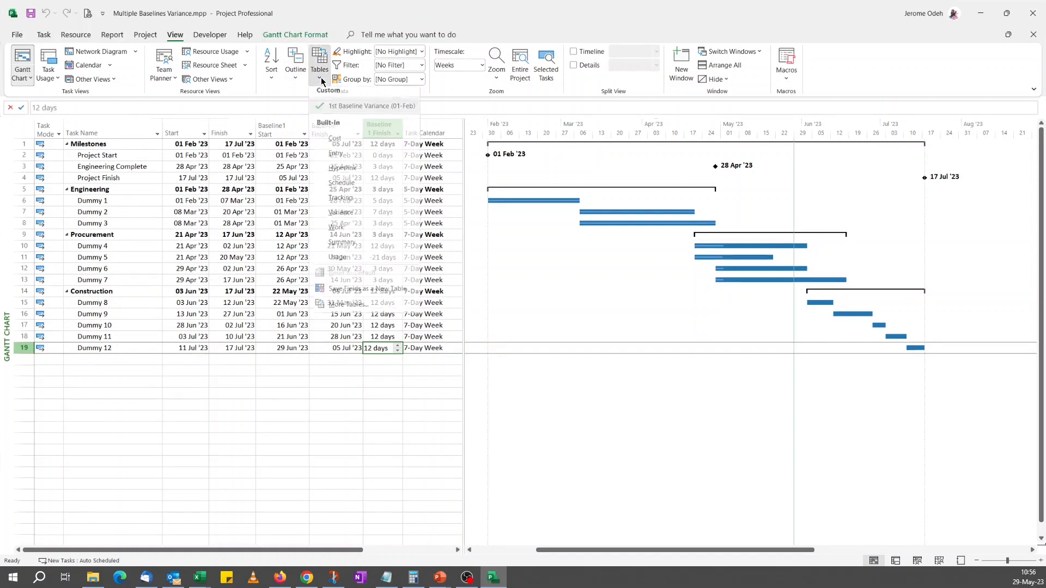
click(340, 217)
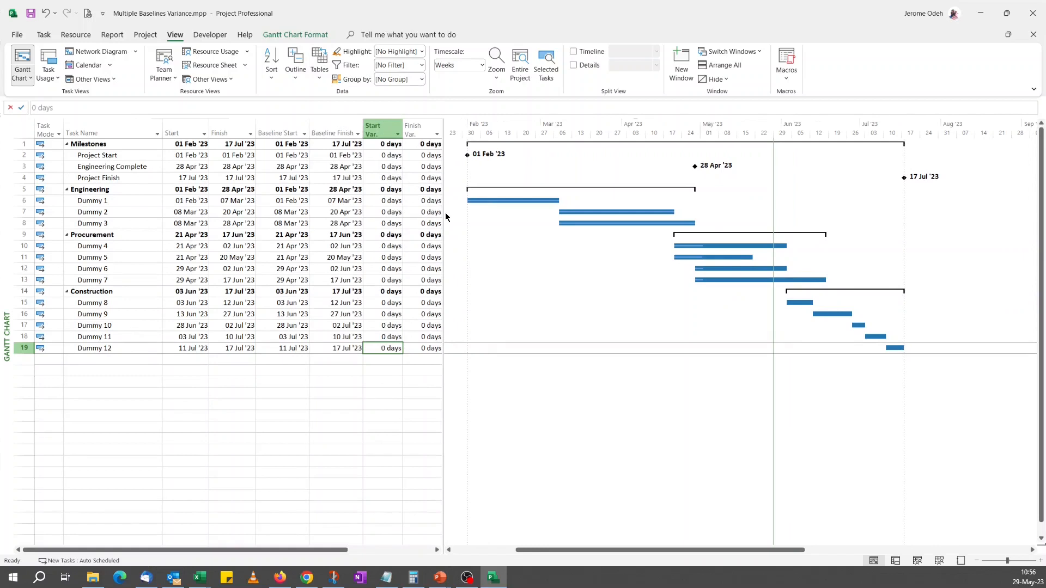
drag(444, 213, 456, 214)
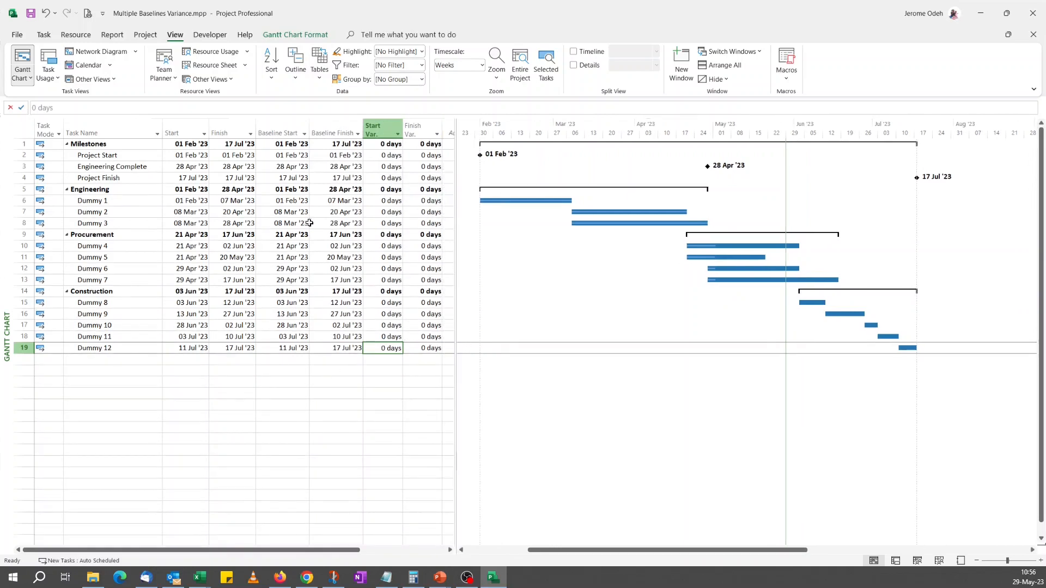
Return to the custom table 1st Baseline Variance (01-Feb) and save the project
click(319, 77)
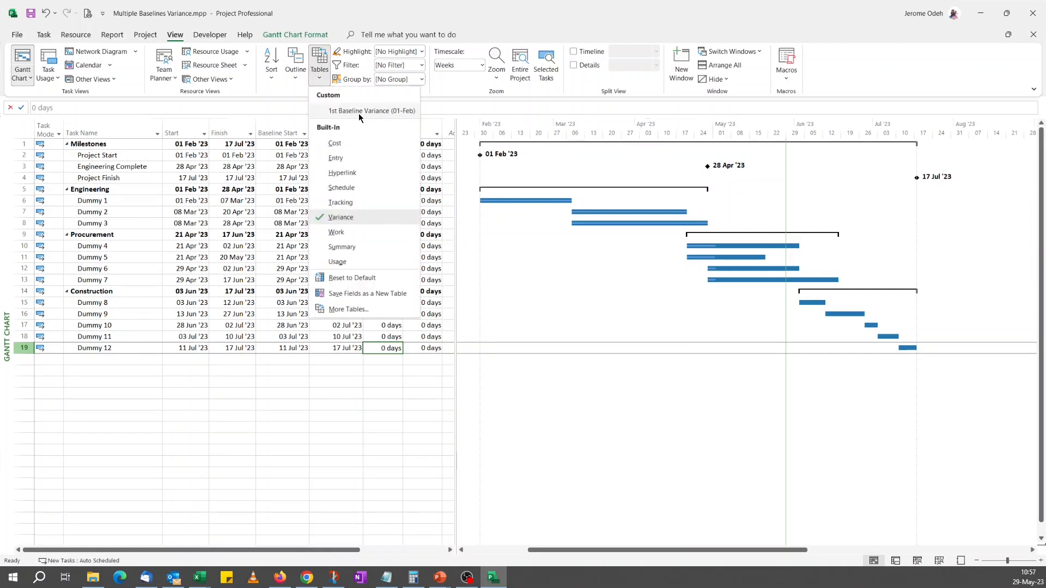
click(359, 111)
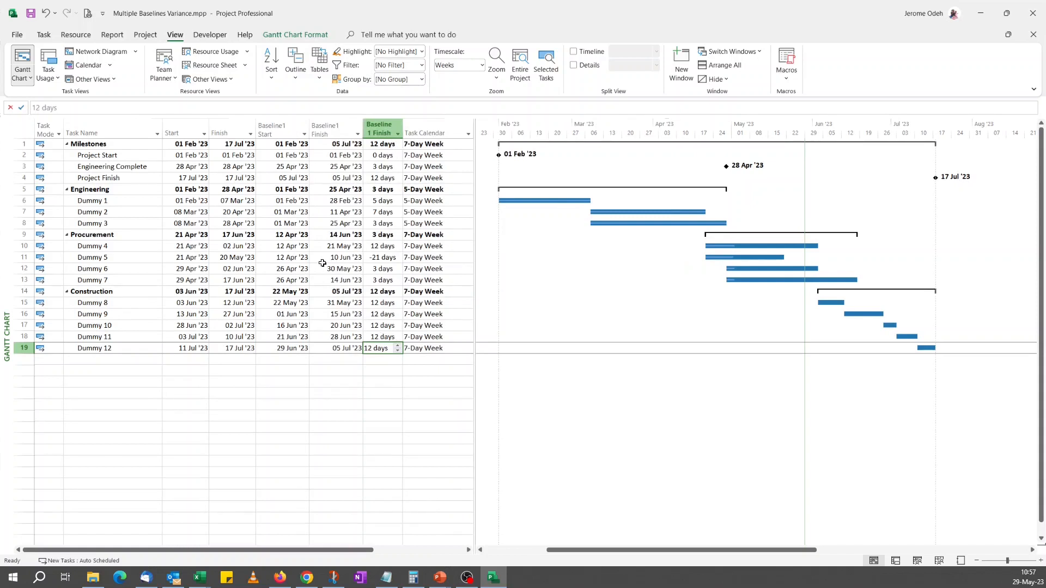
click(30, 13)
Review which saved baselines are available for display as bars on the Gantt chart
click(280, 34)
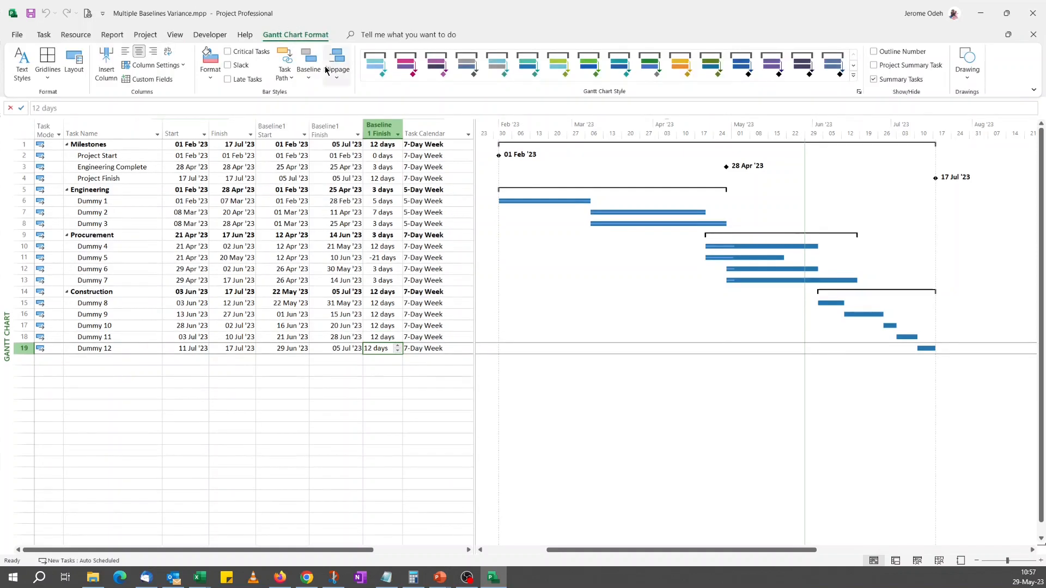
click(308, 79)
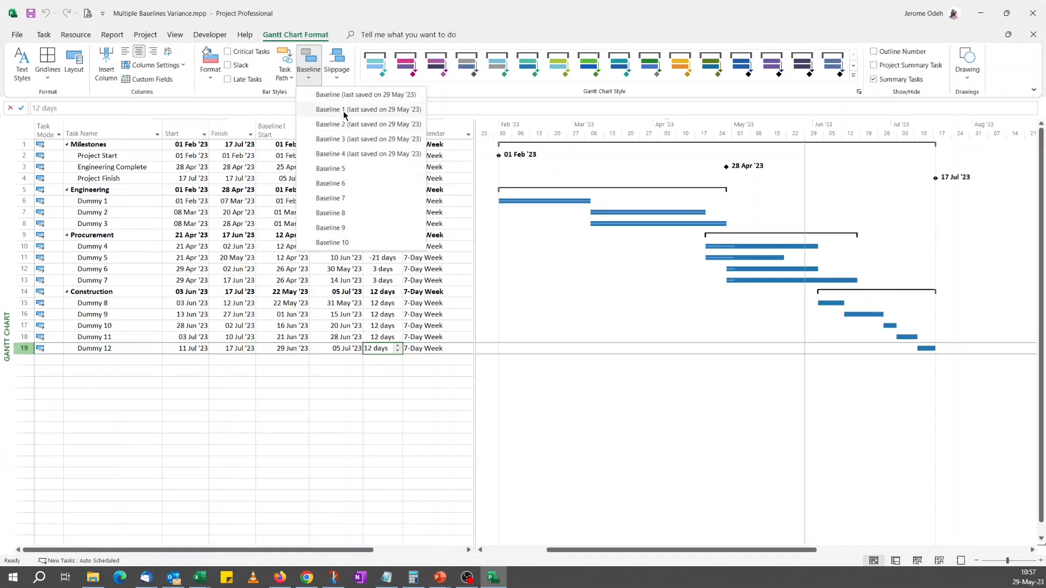
click(275, 271)
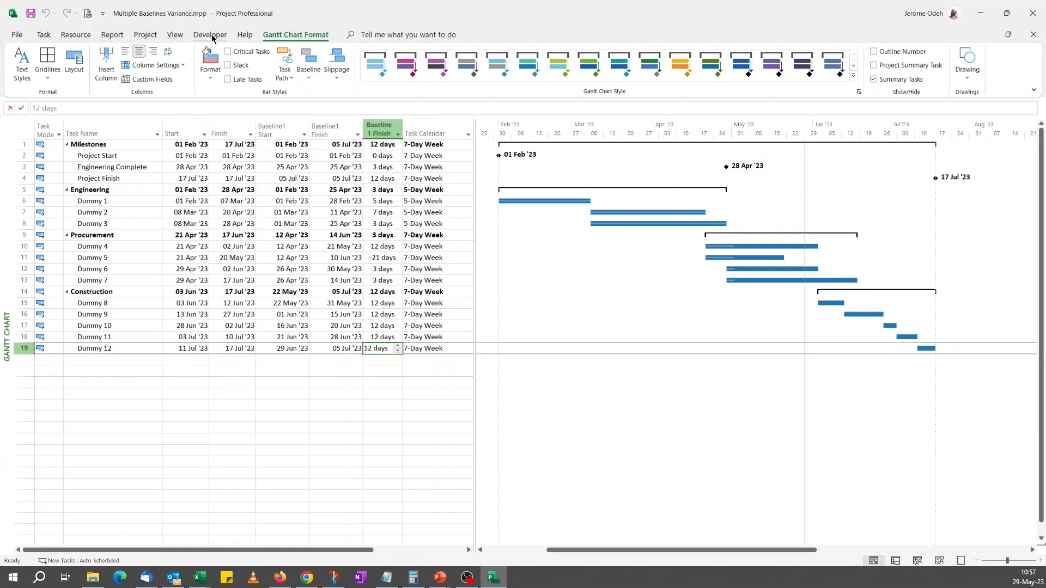
Copy the 1st Baseline Variance (01-Feb) table as a new table named 2nd Baseline Variance (01-Feb)
click(175, 35)
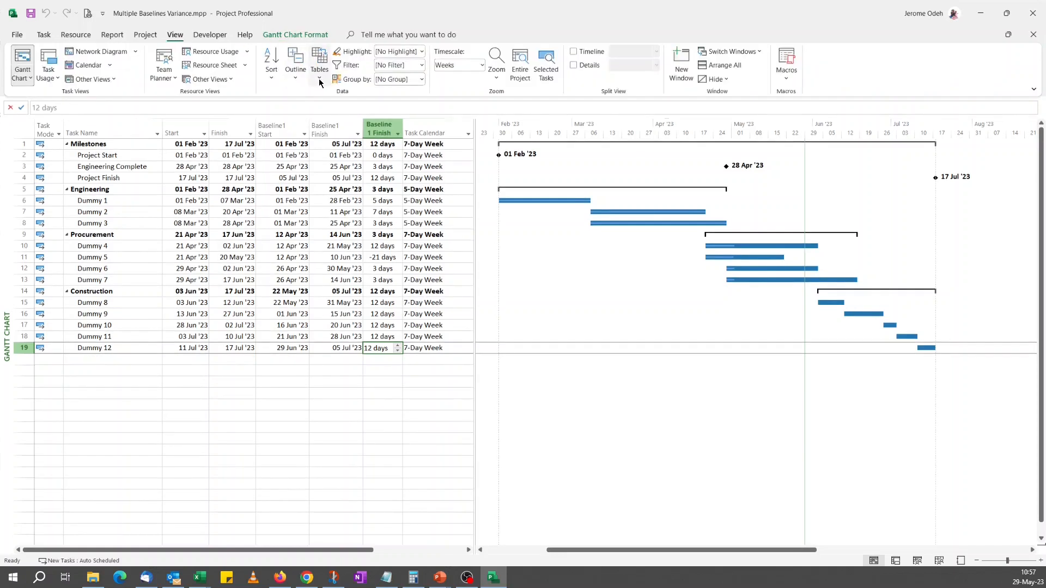
click(319, 77)
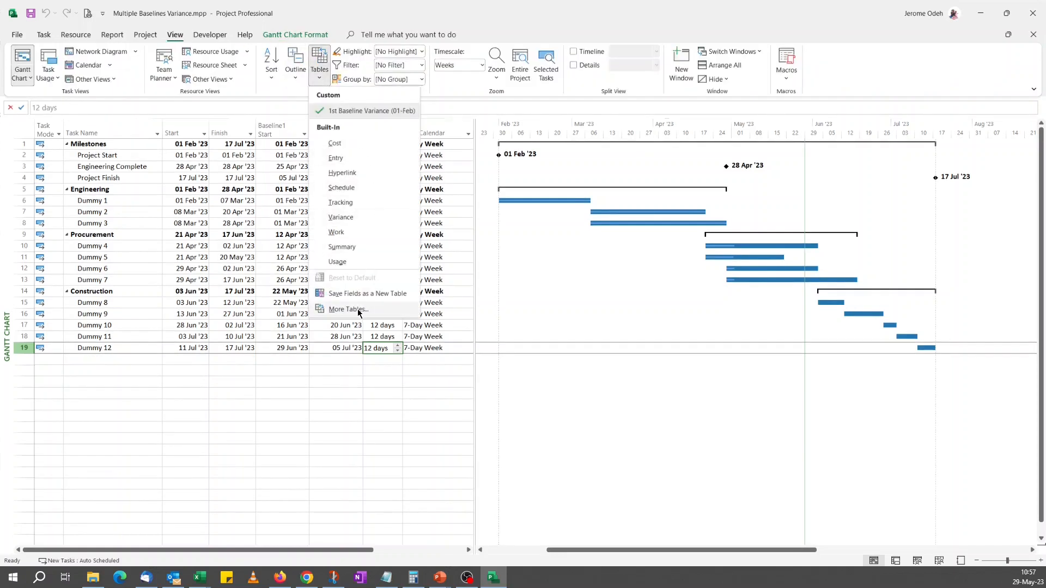
click(348, 310)
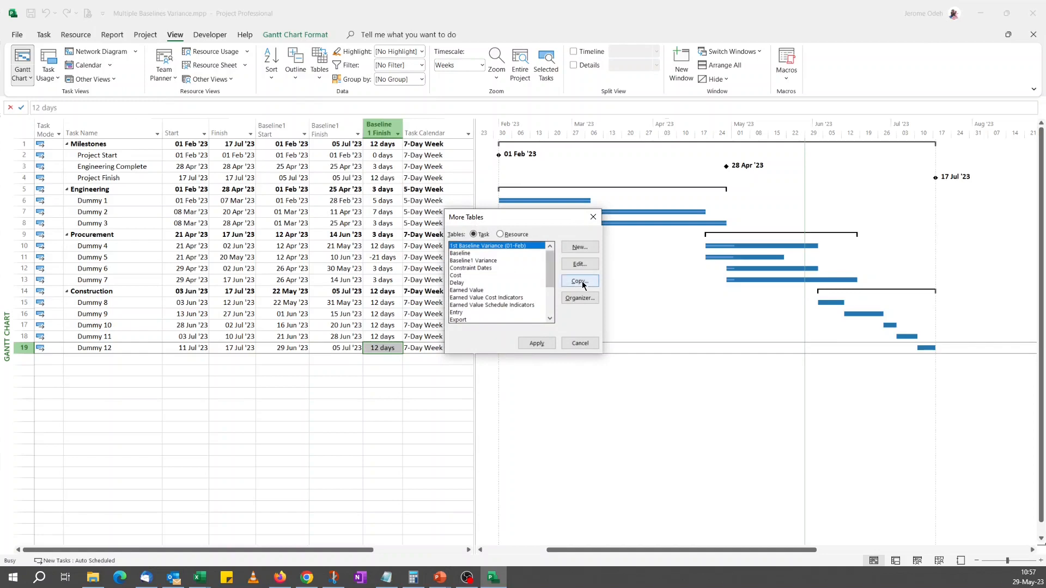
click(579, 281)
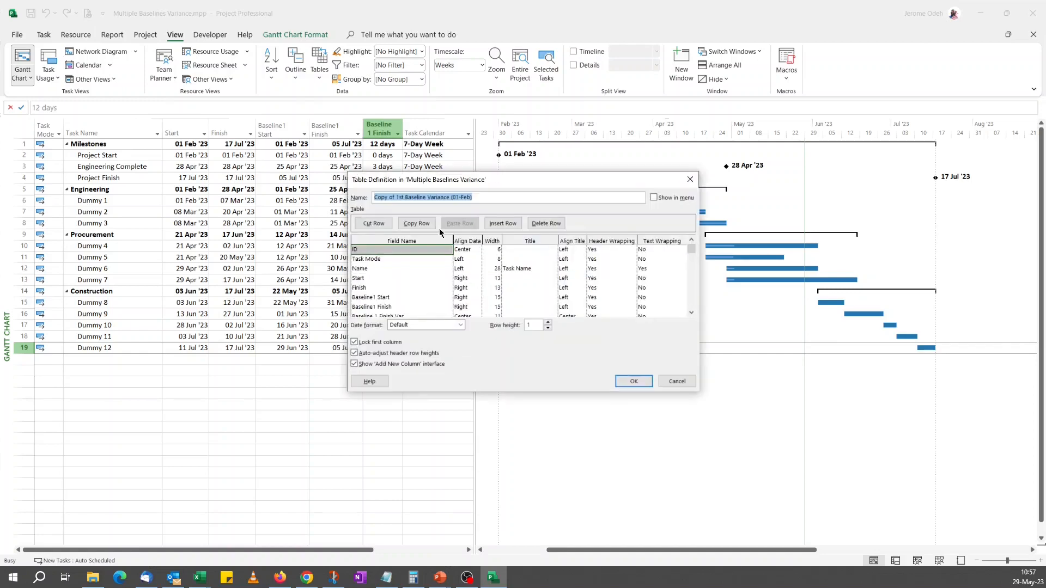
drag(406, 198, 352, 198)
text(2nd)
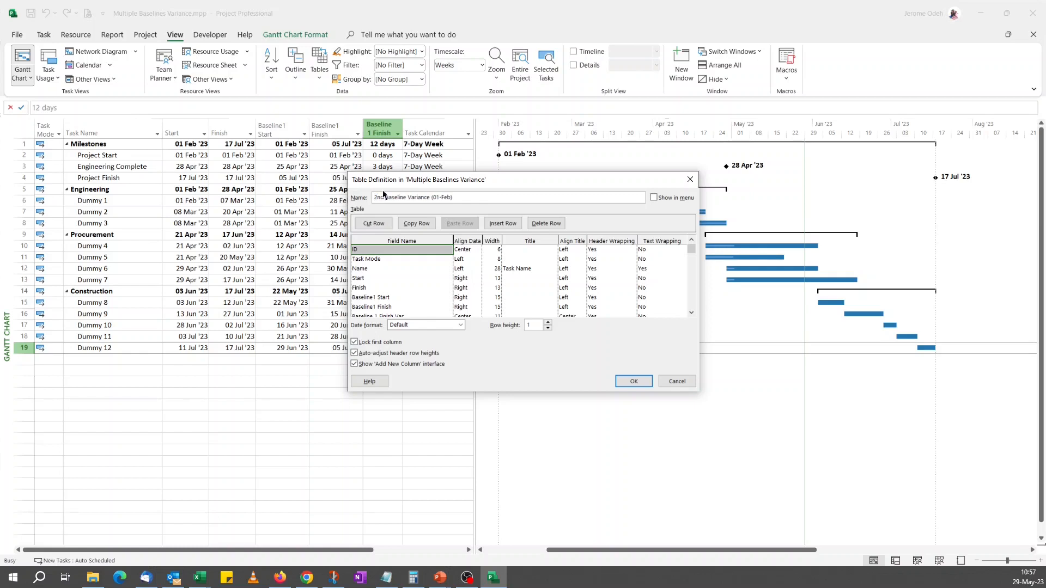
click(634, 382)
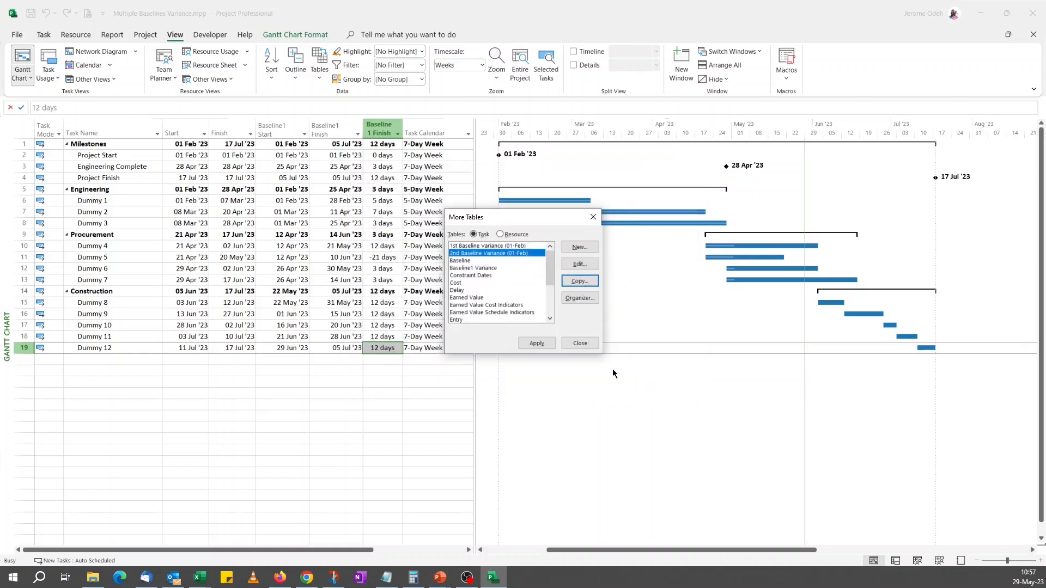
click(568, 346)
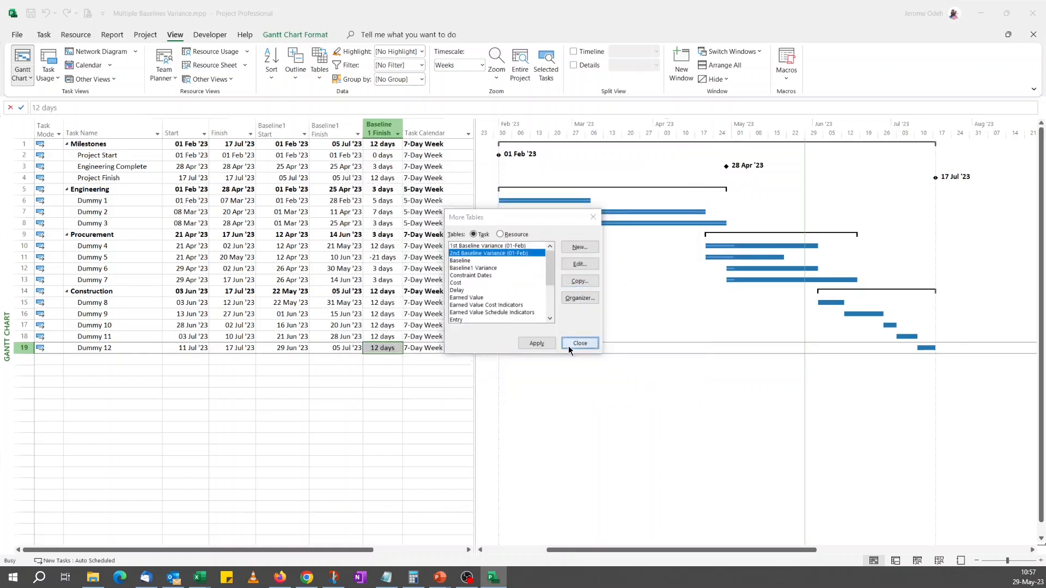
Set the 2nd Baseline Variance (01-Feb) table to show in the menu and display it in the Gantt Chart view
click(315, 81)
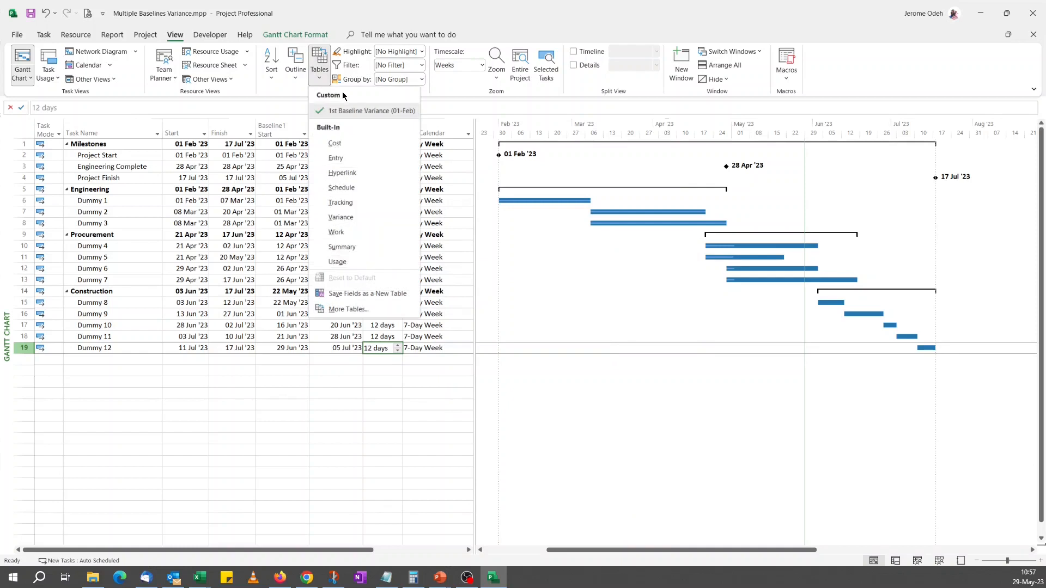
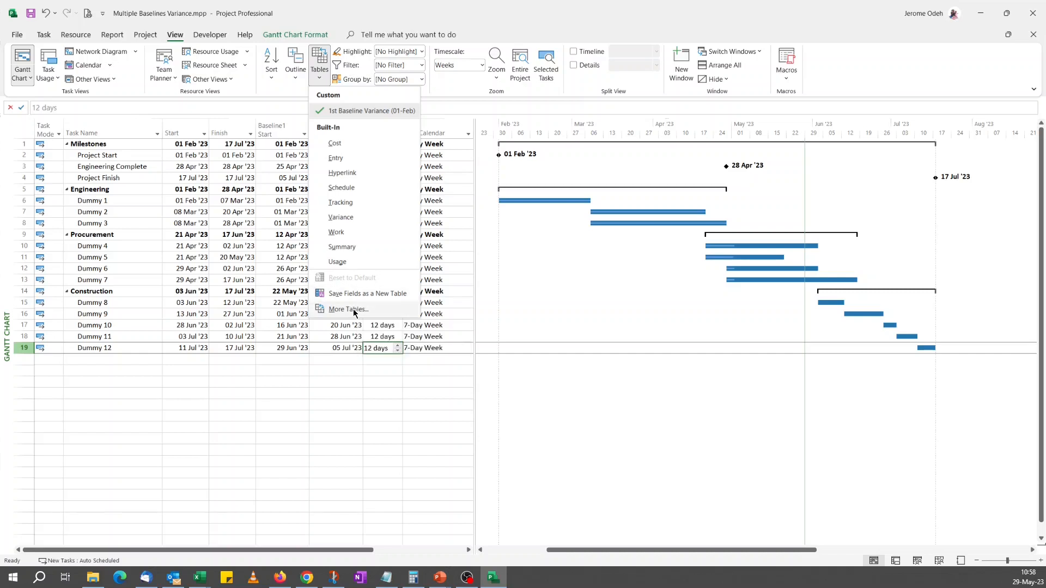
click(353, 309)
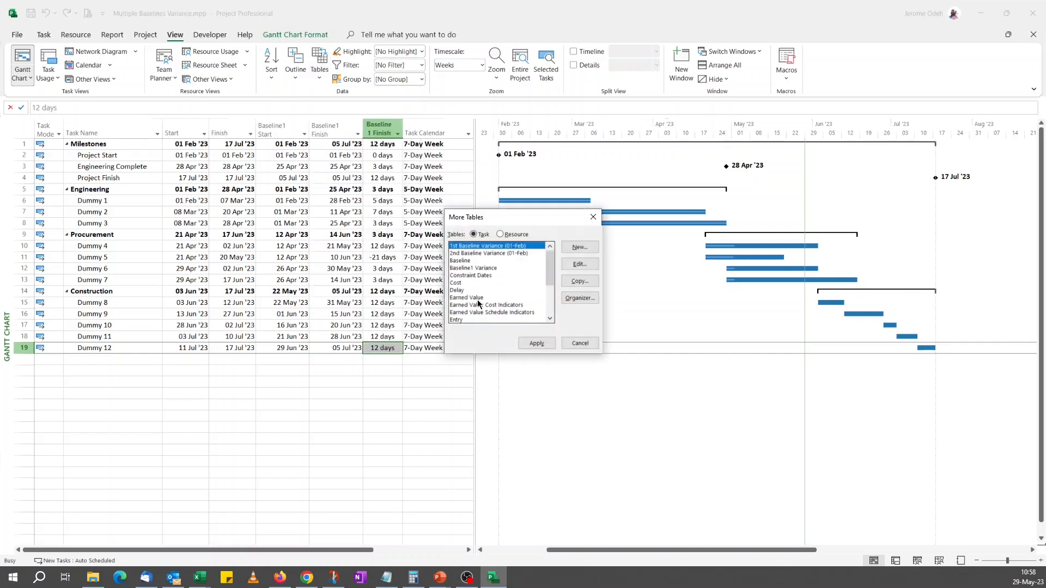
click(484, 254)
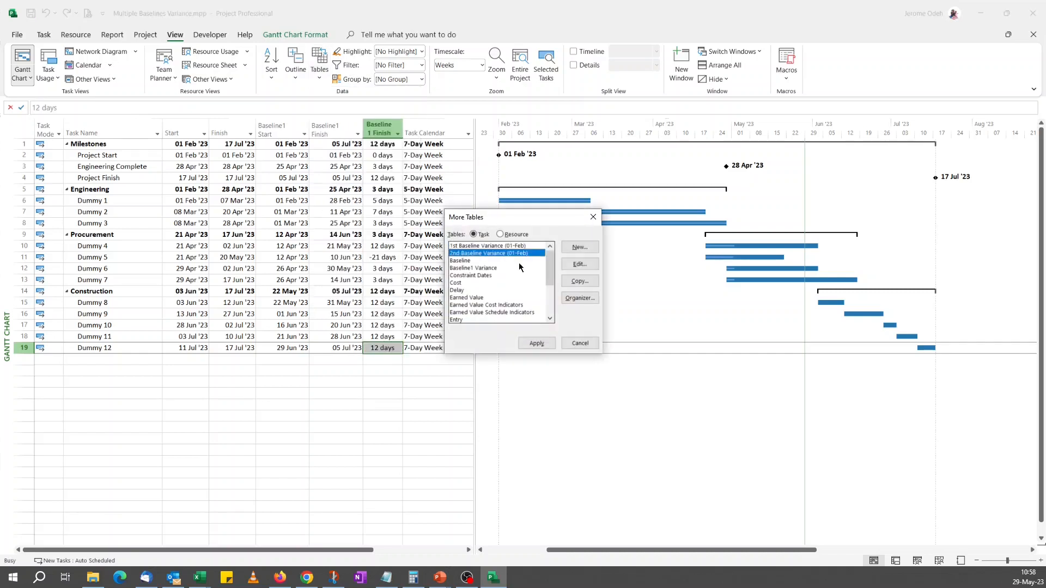
click(580, 264)
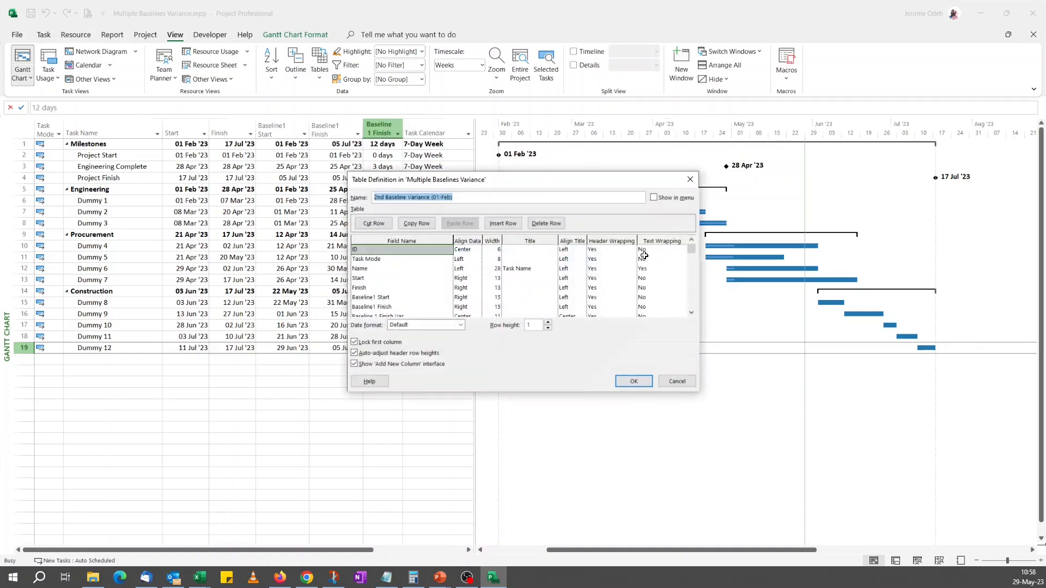
click(653, 198)
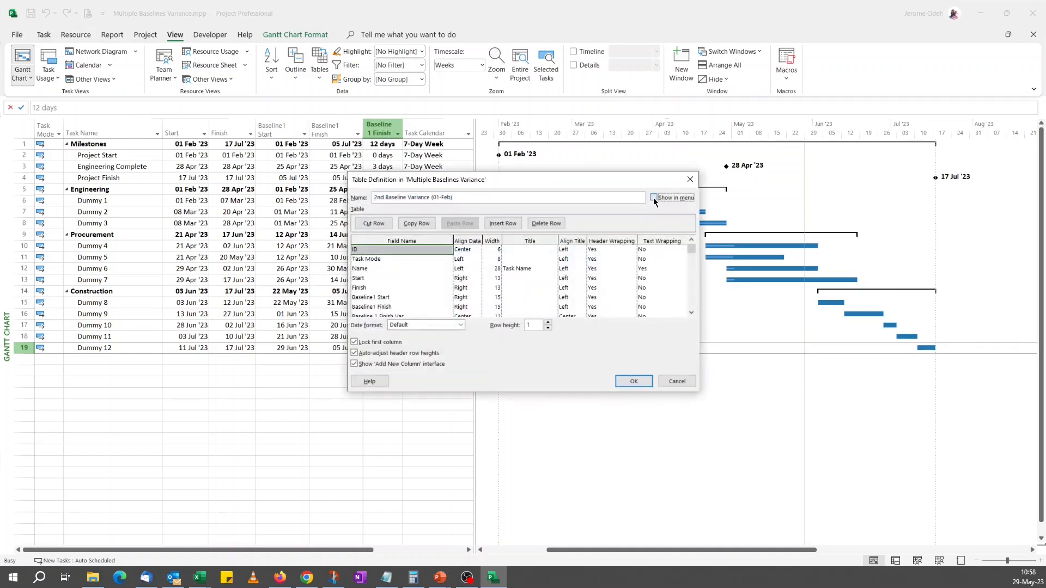
click(635, 381)
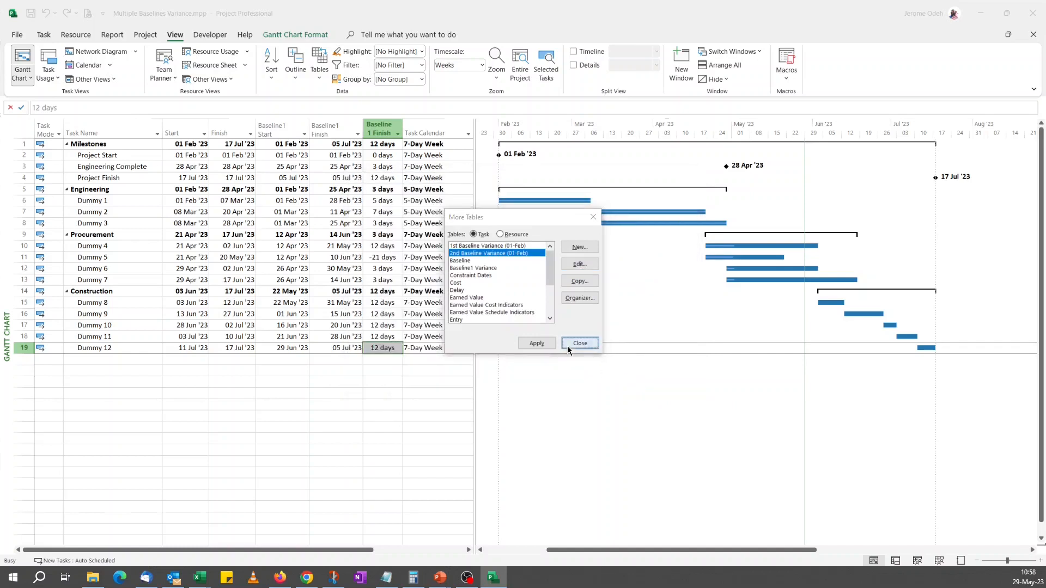
click(567, 345)
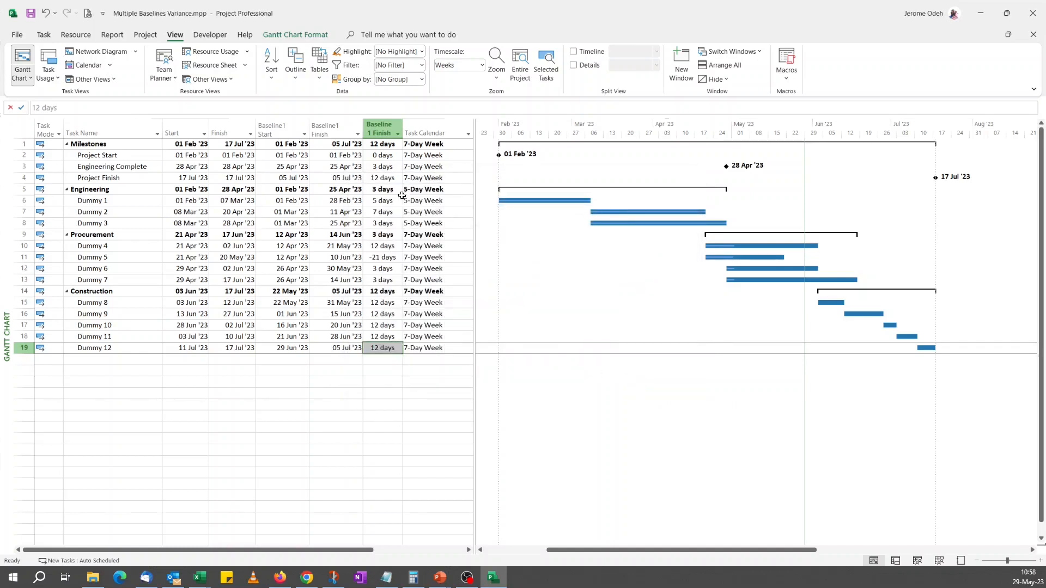
click(319, 66)
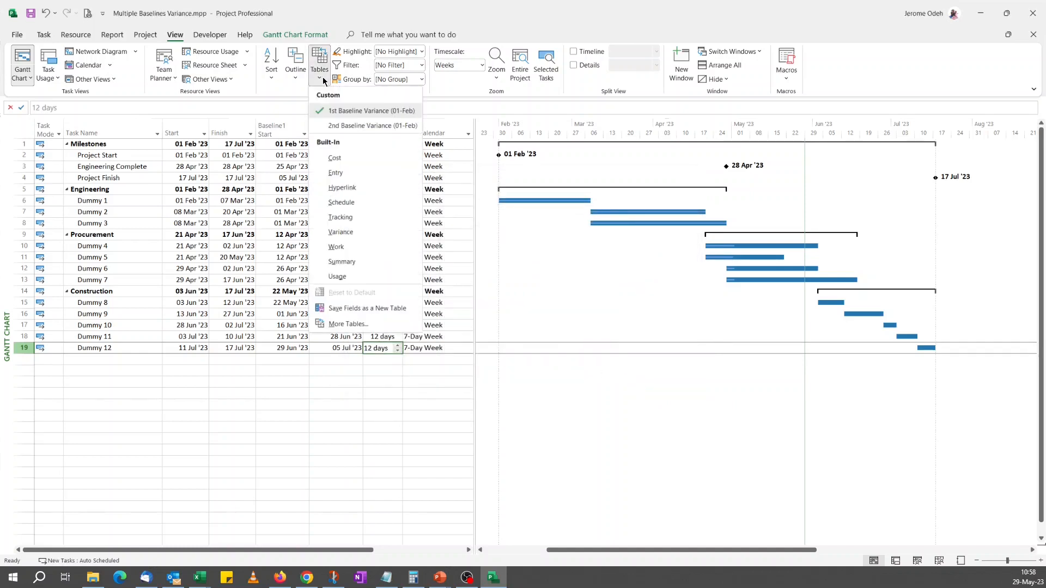
click(350, 126)
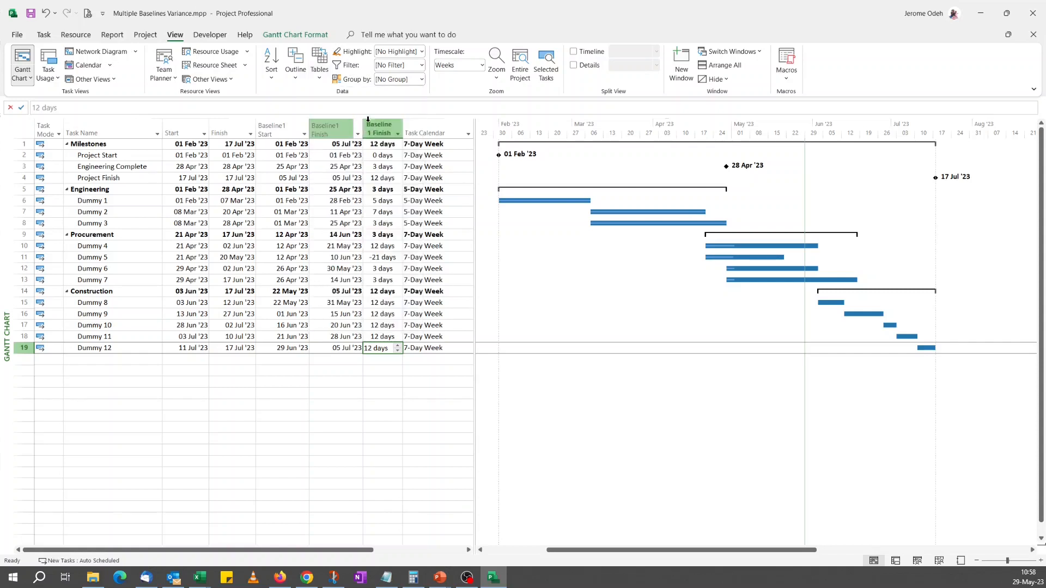
Rename the 2nd Baseline Variance table as 2nd Baseline Variance (01-Mar) and check its name in the table list
click(319, 68)
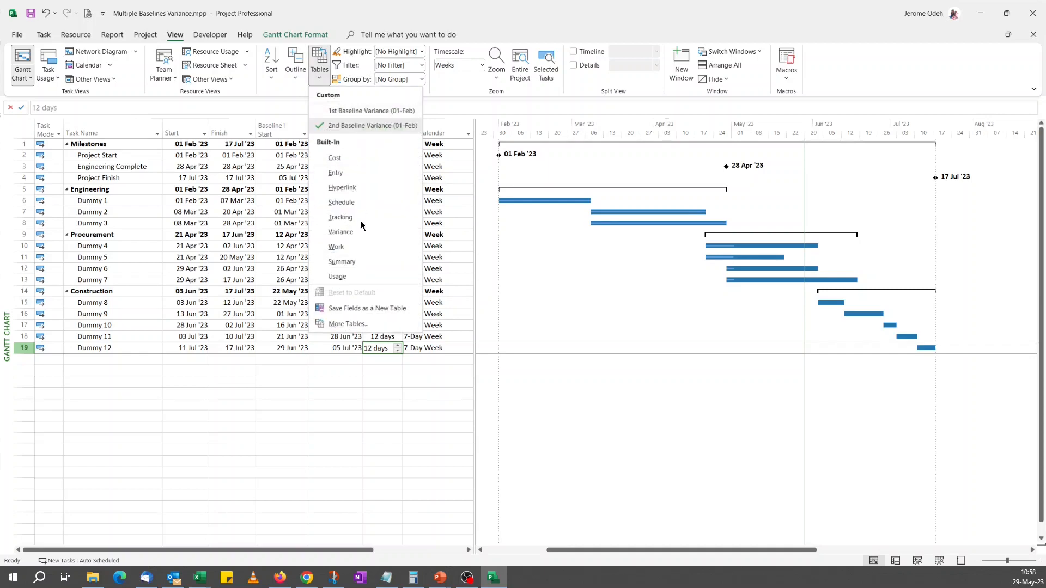
click(351, 324)
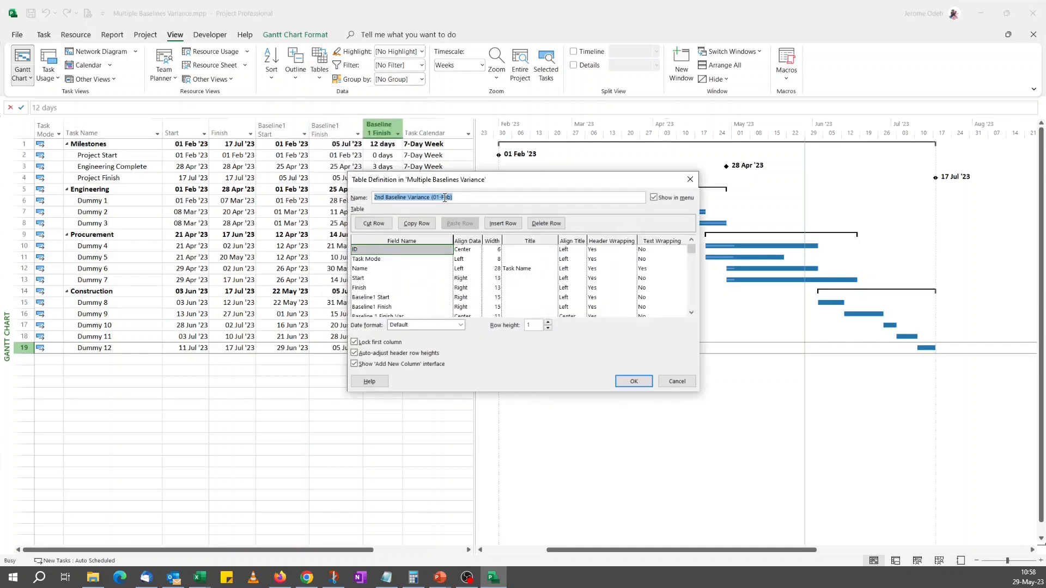
click(442, 197)
text(Mar)
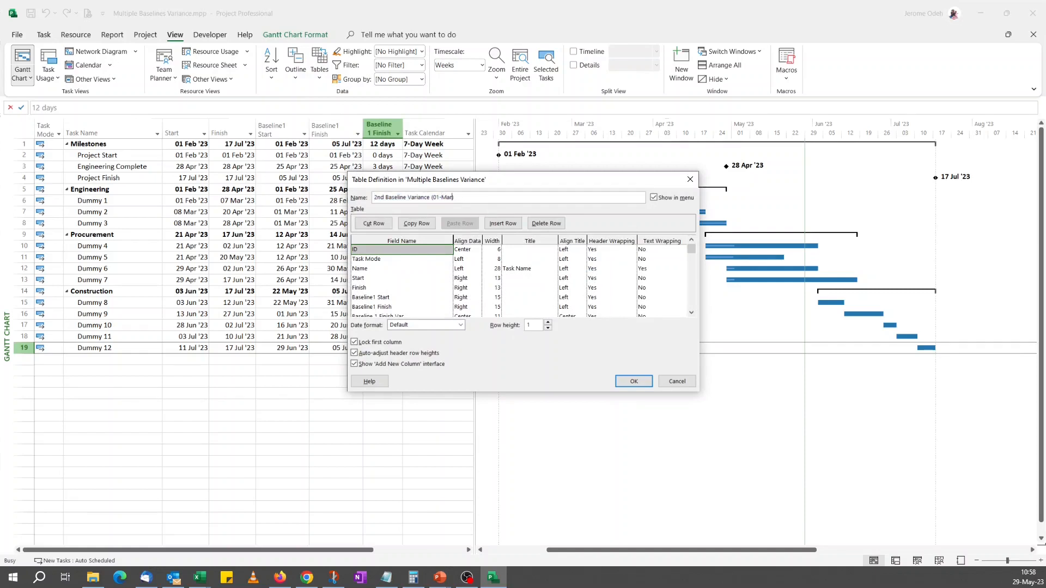
click(634, 381)
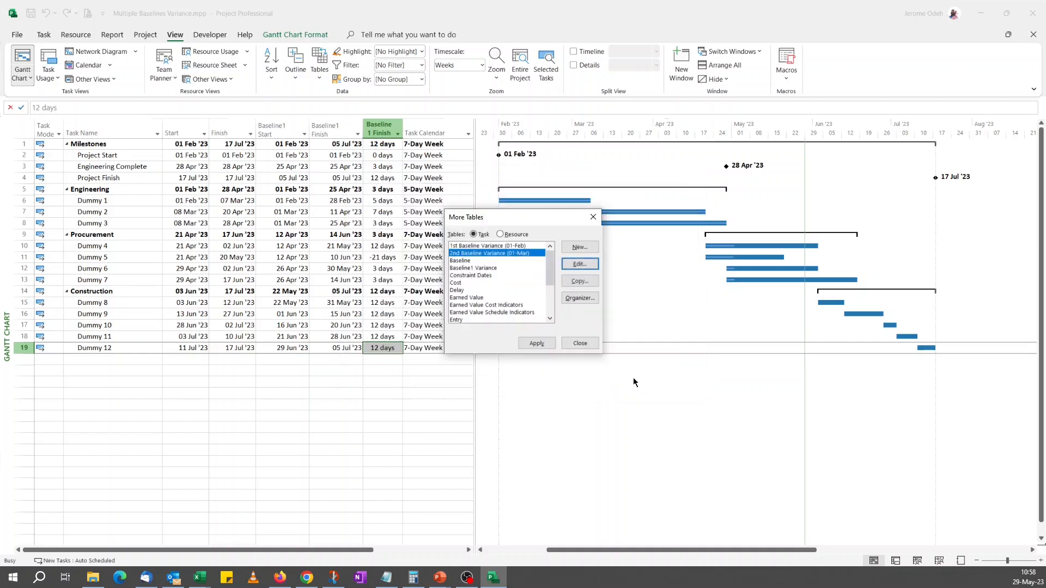
click(580, 343)
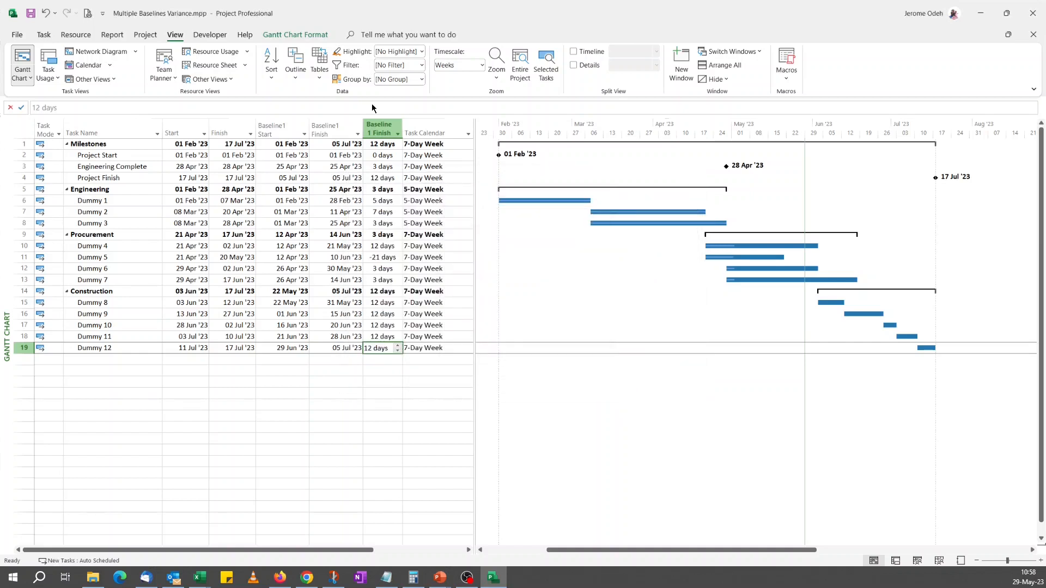
click(322, 79)
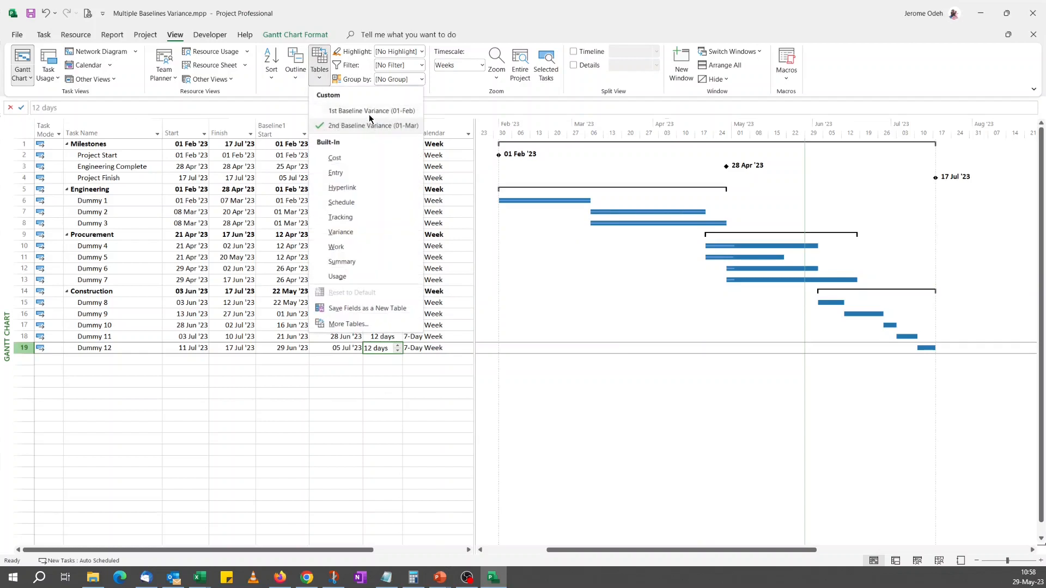
click(252, 274)
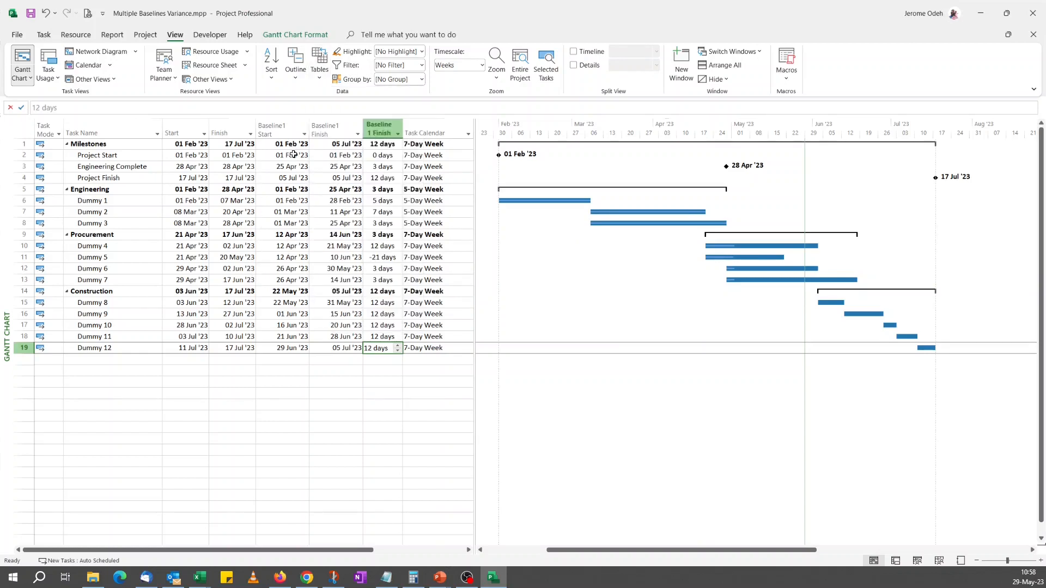
Insert a Baseline2 Start column before Baseline1 Start and hide the Baseline1 Start column
click(294, 130)
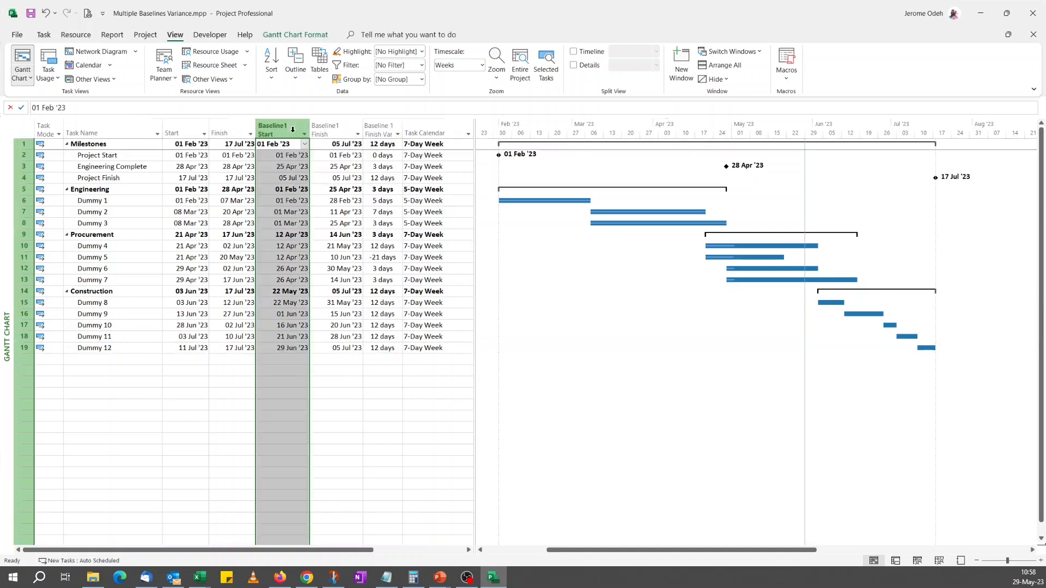
right_click(293, 131)
click(329, 221)
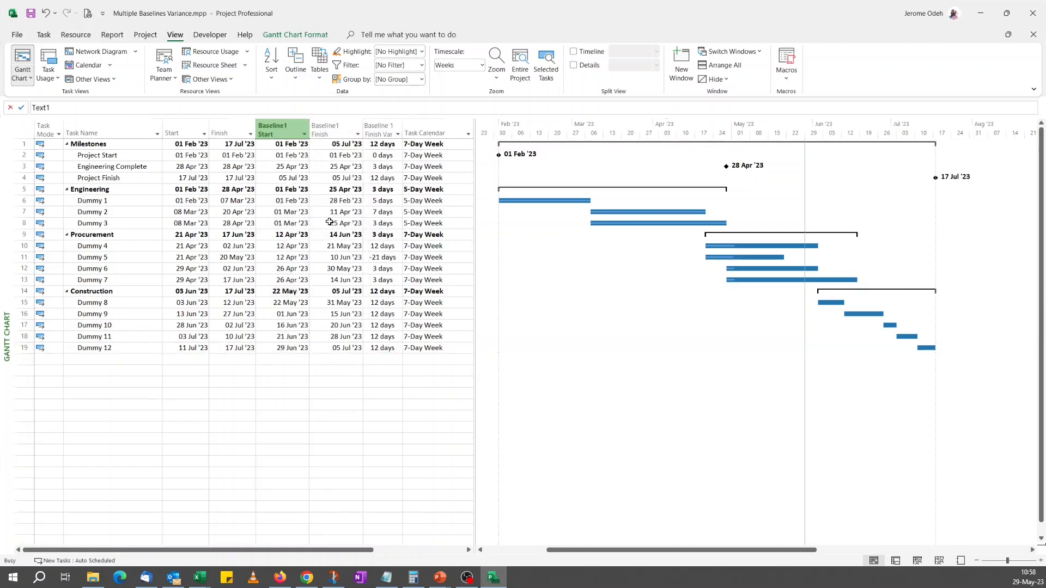
text(base)
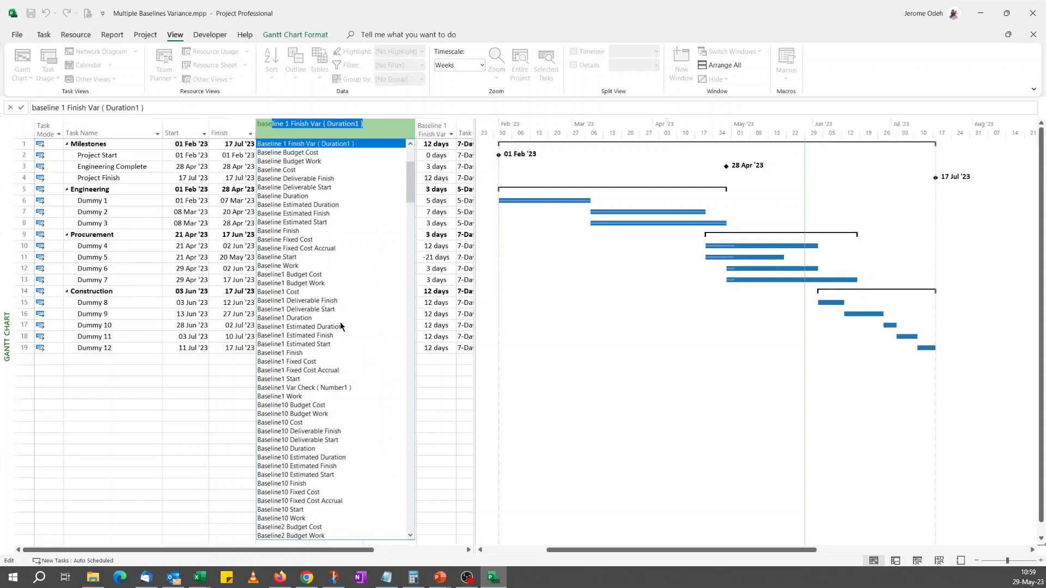
text(line2 Budget Cost)
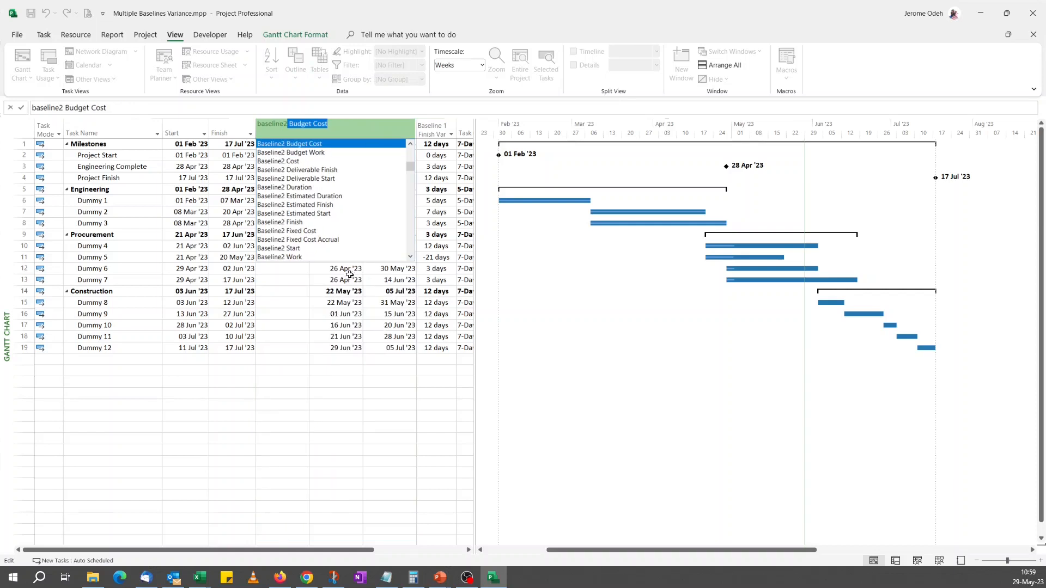
click(299, 249)
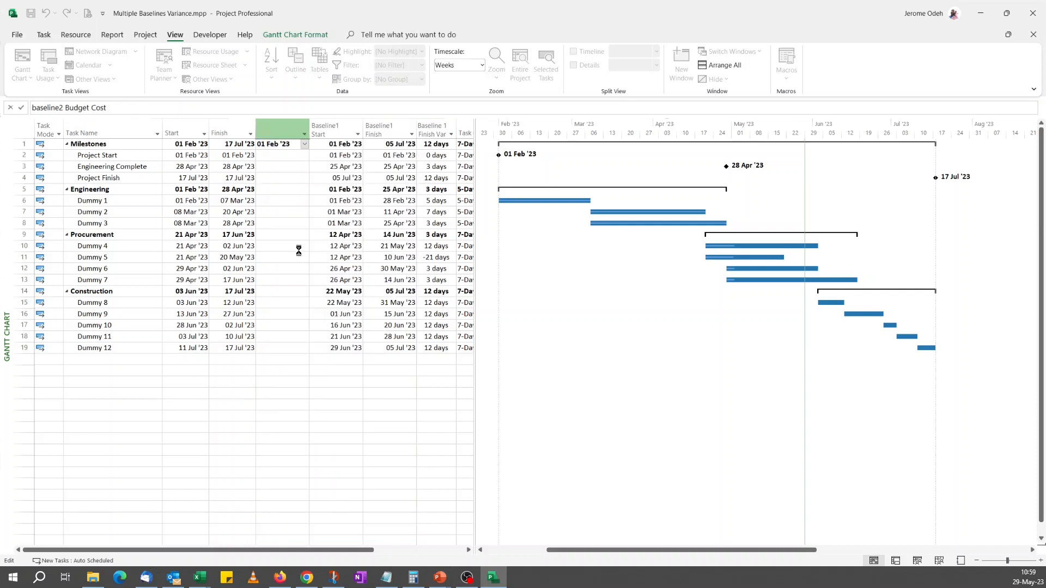
right_click(328, 128)
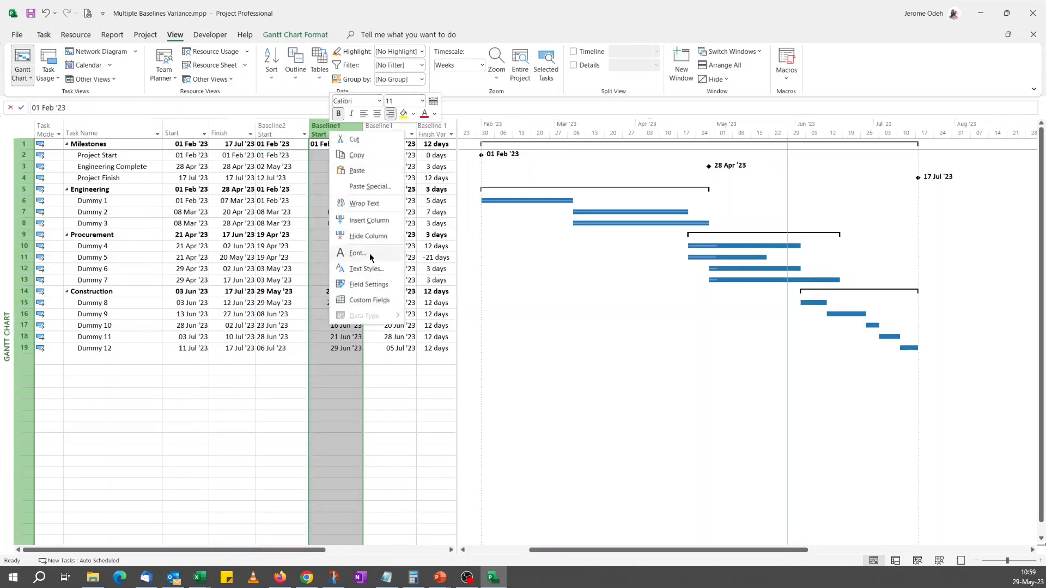
click(363, 236)
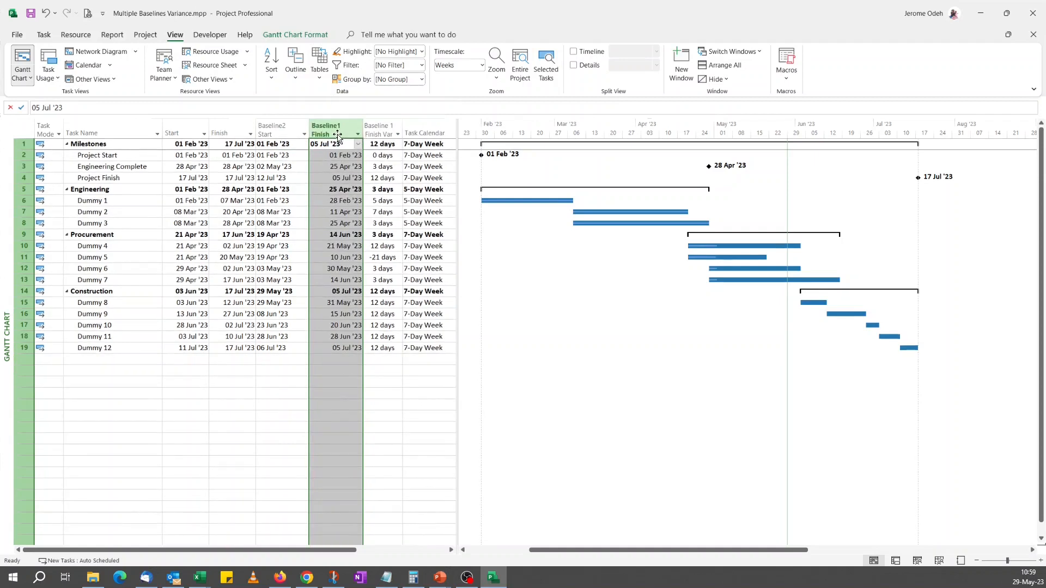
Insert a Baseline2 Finish column before Baseline1 Finish and remove the Baseline1 Finish column from the table
right_click(336, 134)
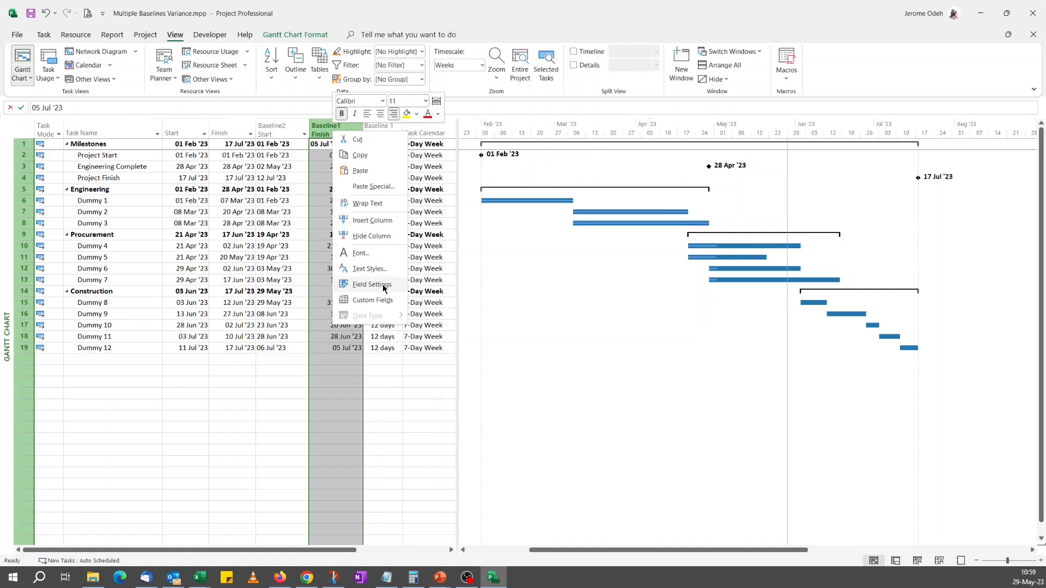
click(360, 219)
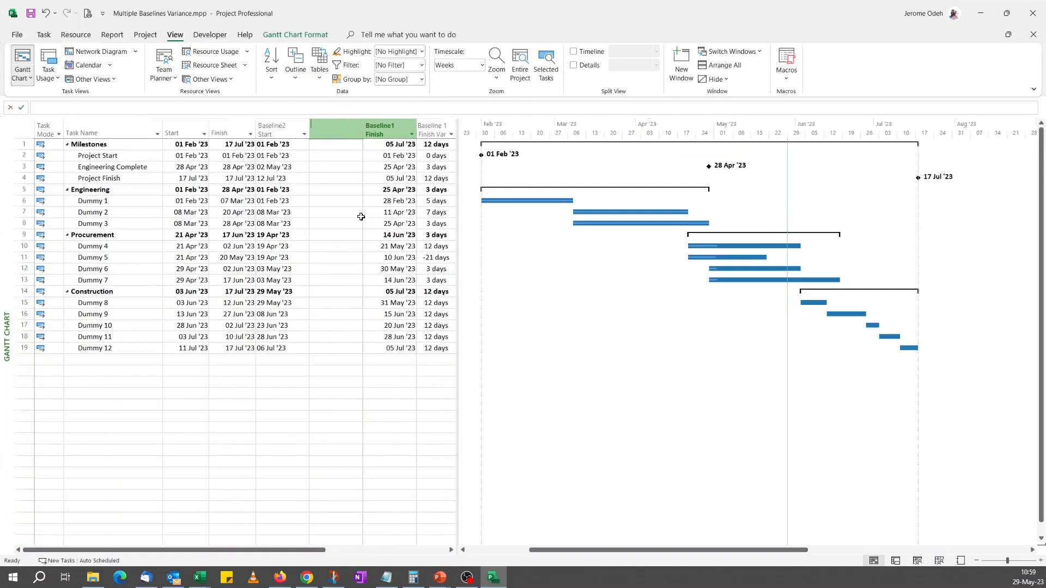
text(baseline)
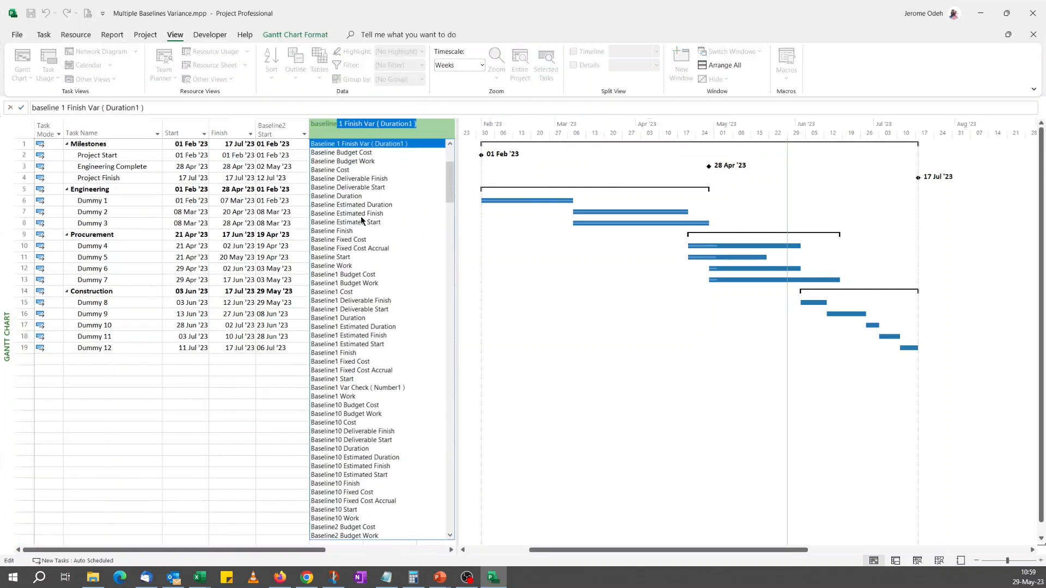
text(2 Finish)
click(355, 221)
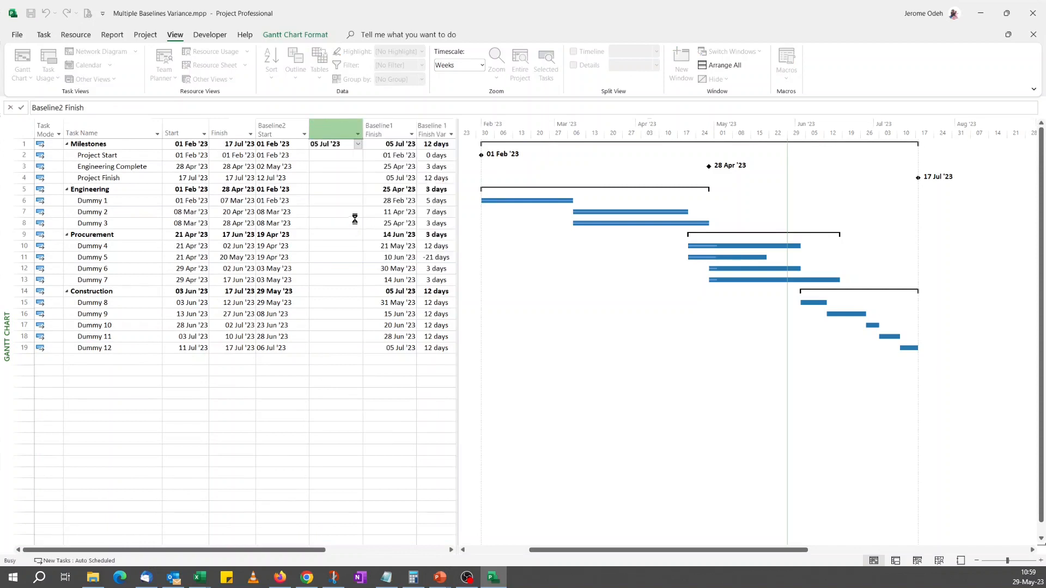
click(372, 128)
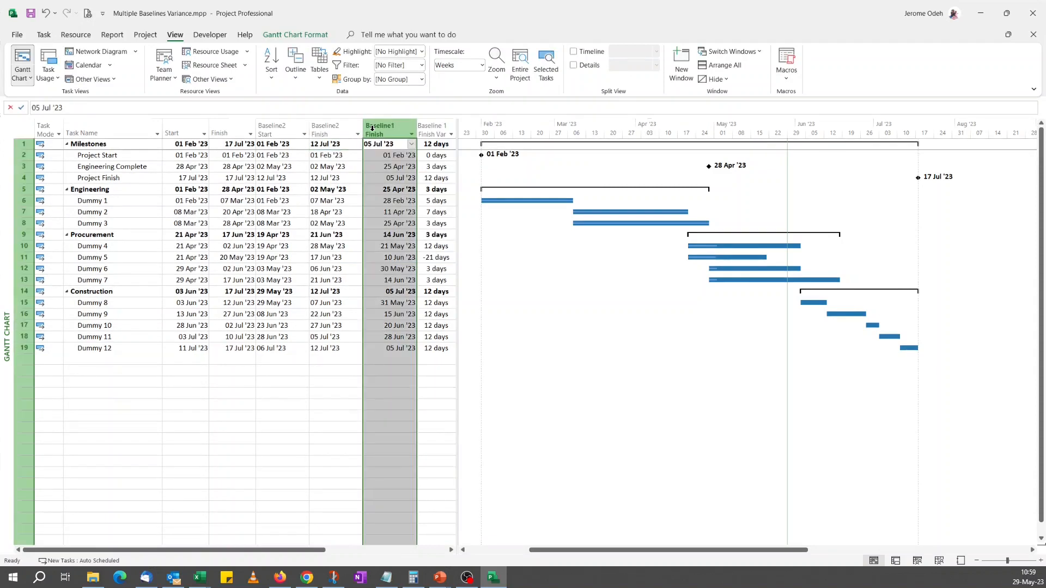
right_click(376, 129)
key(Escape)
key(Delete)
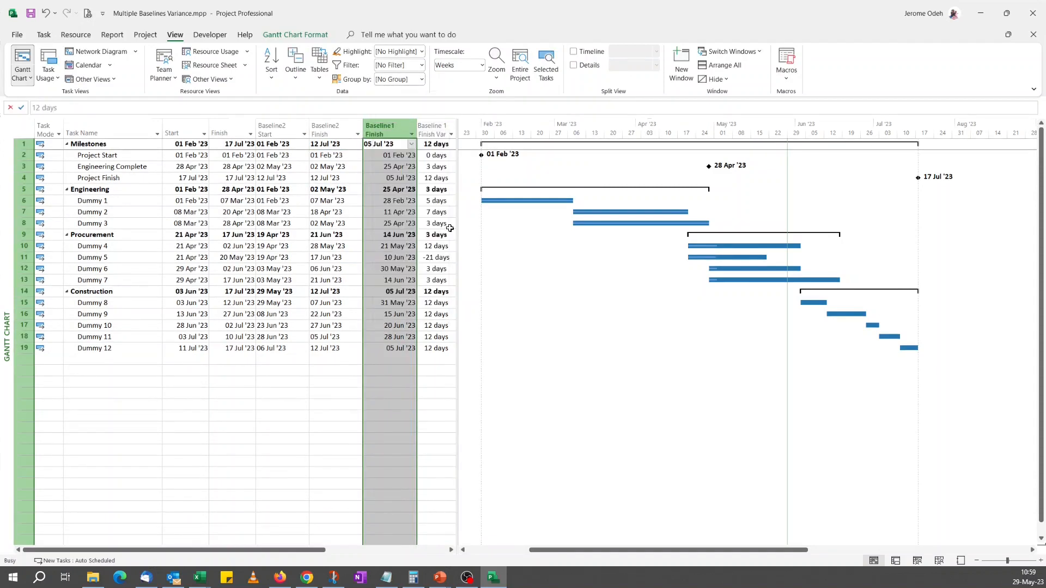
Insert a Duration2 column before the Baseline 1 Finish Var column
drag(458, 215, 473, 215)
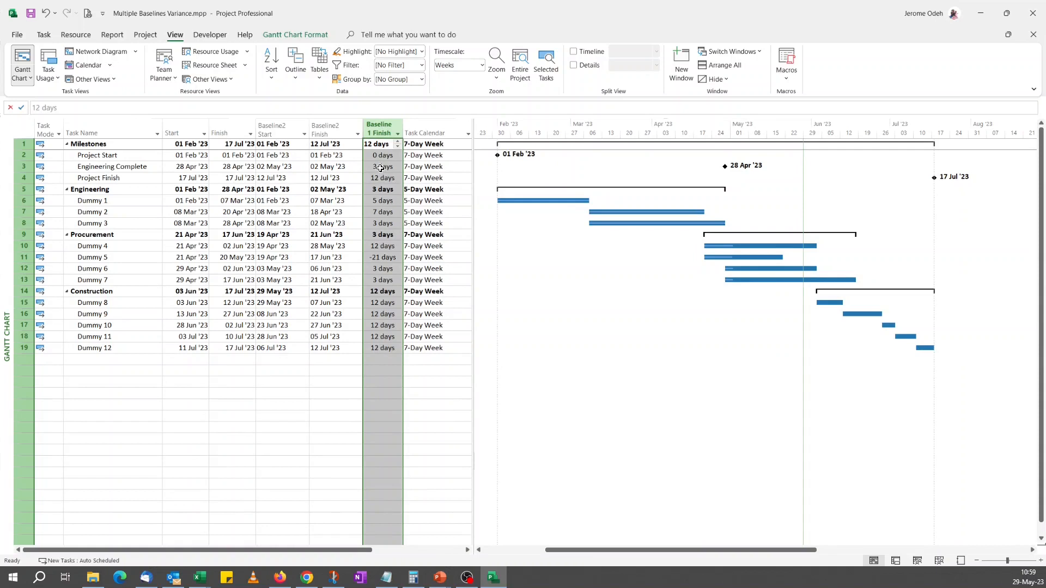
right_click(381, 129)
click(414, 217)
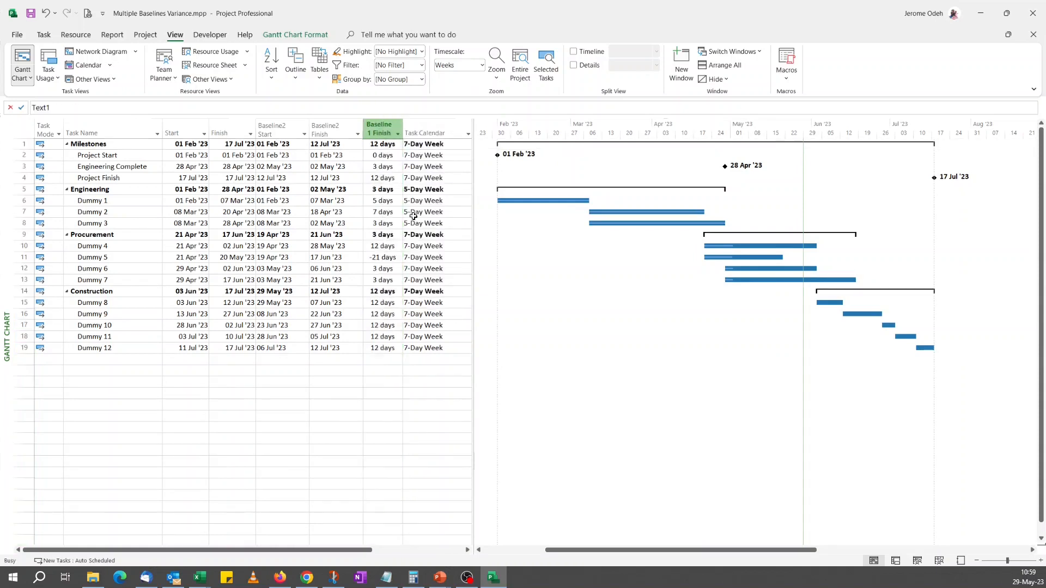
text(Duration)
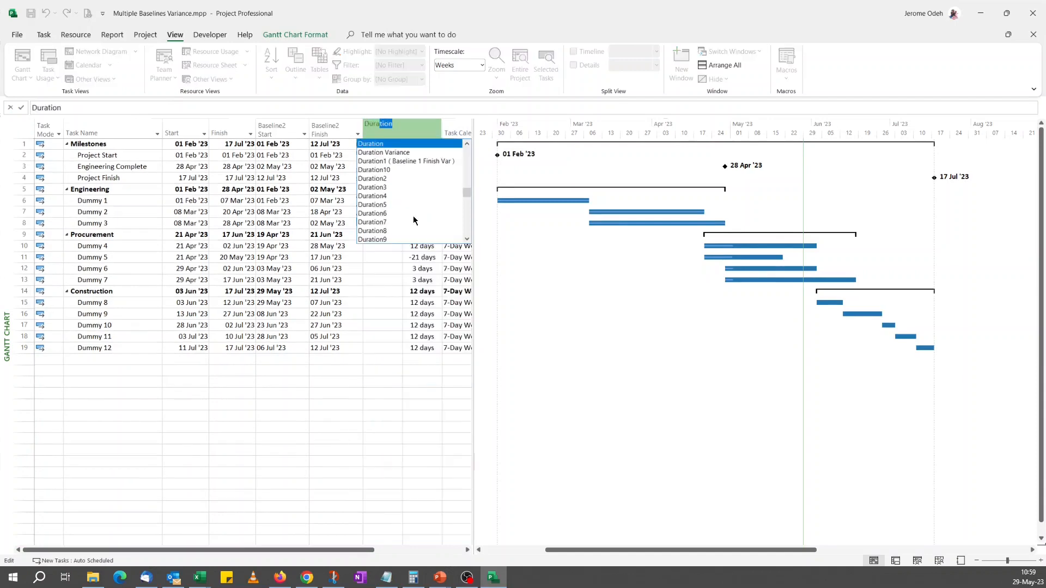
click(378, 179)
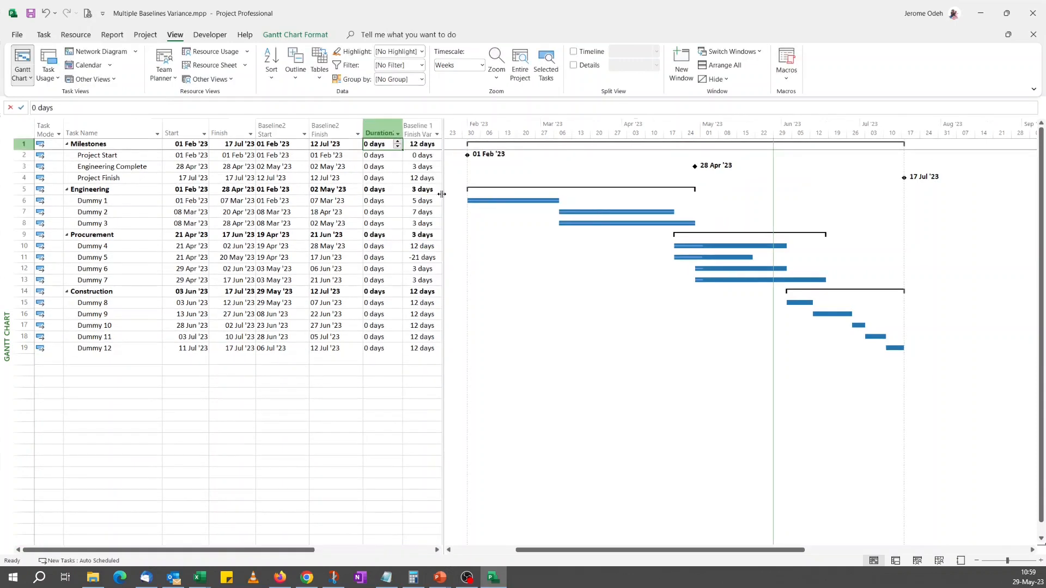
drag(442, 194, 483, 190)
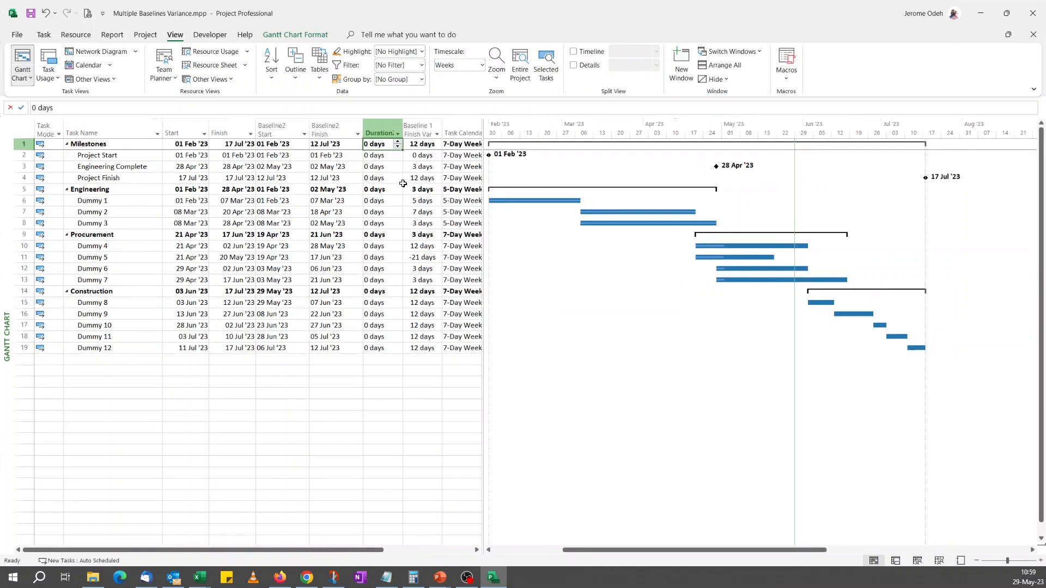
click(381, 178)
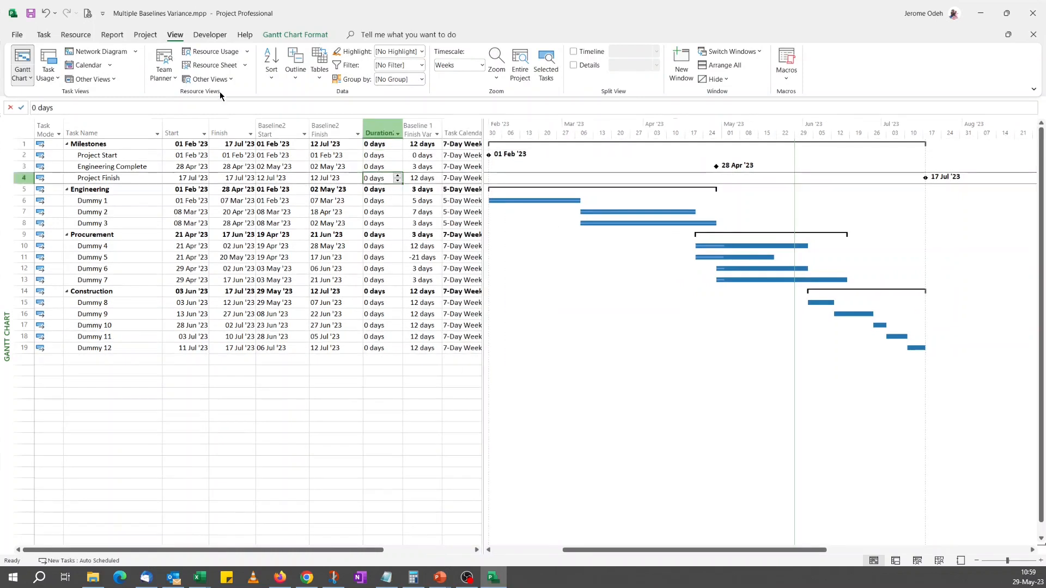
Rename the custom field Duration2 as Baseline 2 Finish Var
click(284, 35)
click(158, 80)
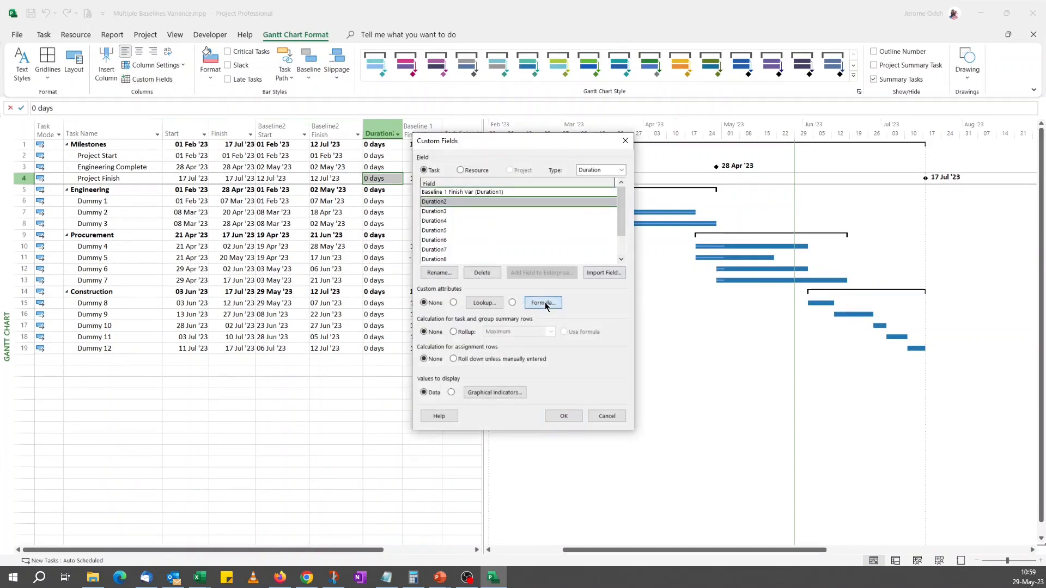
click(542, 304)
click(605, 347)
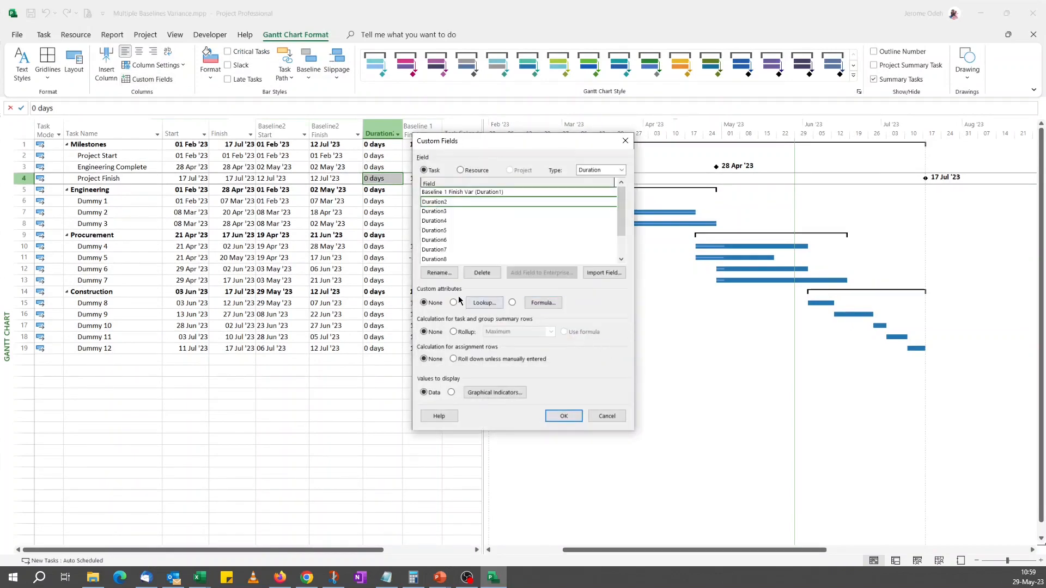
click(439, 272)
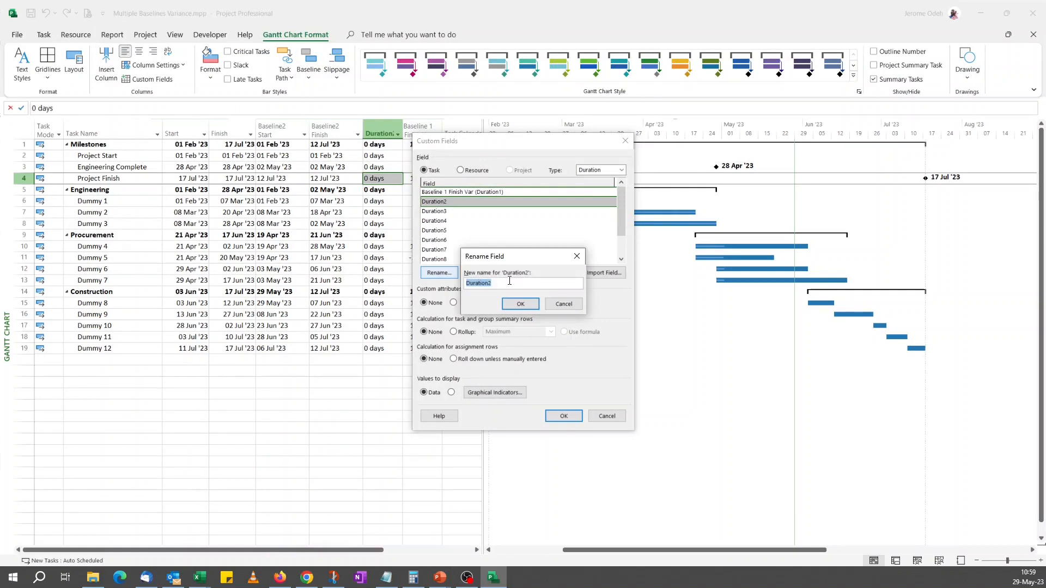
text(Baseline 2 Finish Var)
click(520, 304)
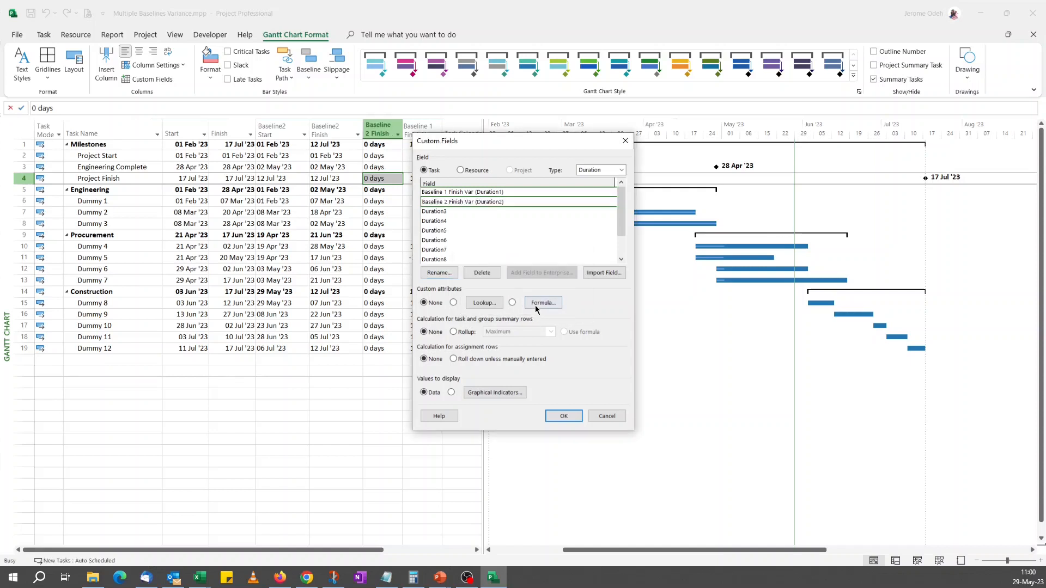
Start the Baseline 2 Finish Var formula with the ProjDateDiff function, using the Baseline2 Finish field as its first date
click(536, 303)
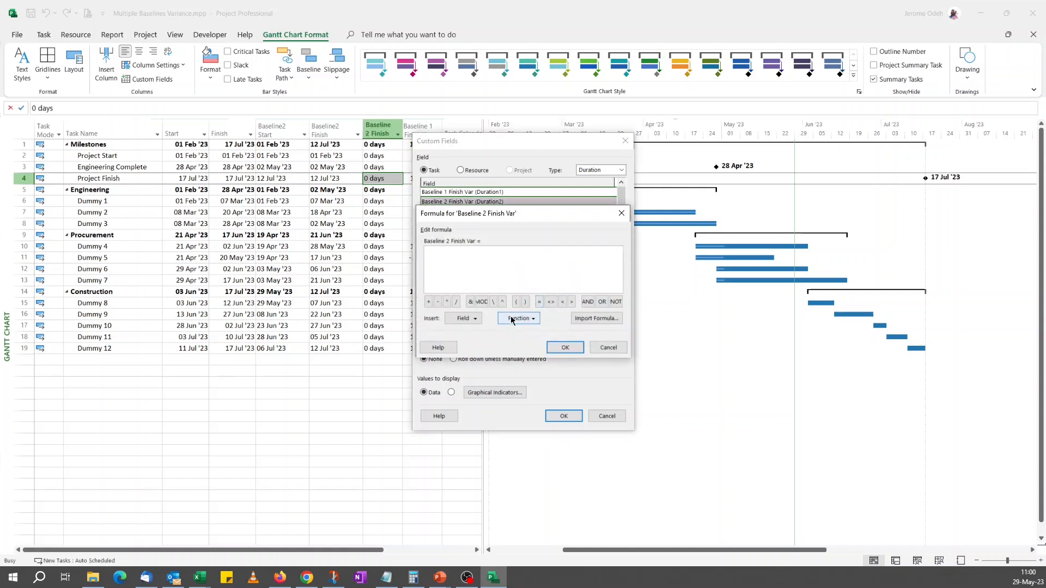
click(519, 319)
mouse_move(538, 345)
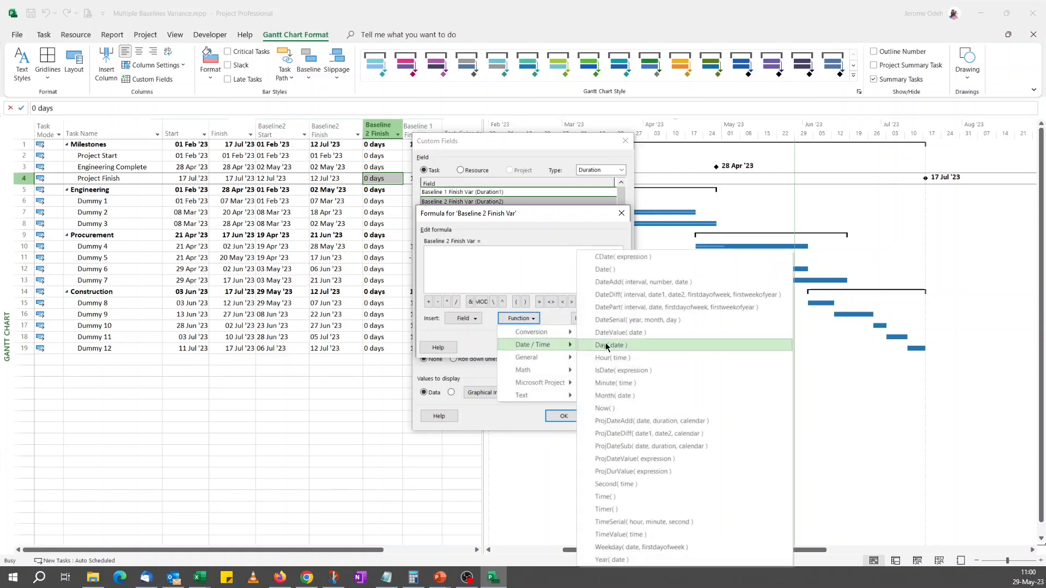
click(651, 435)
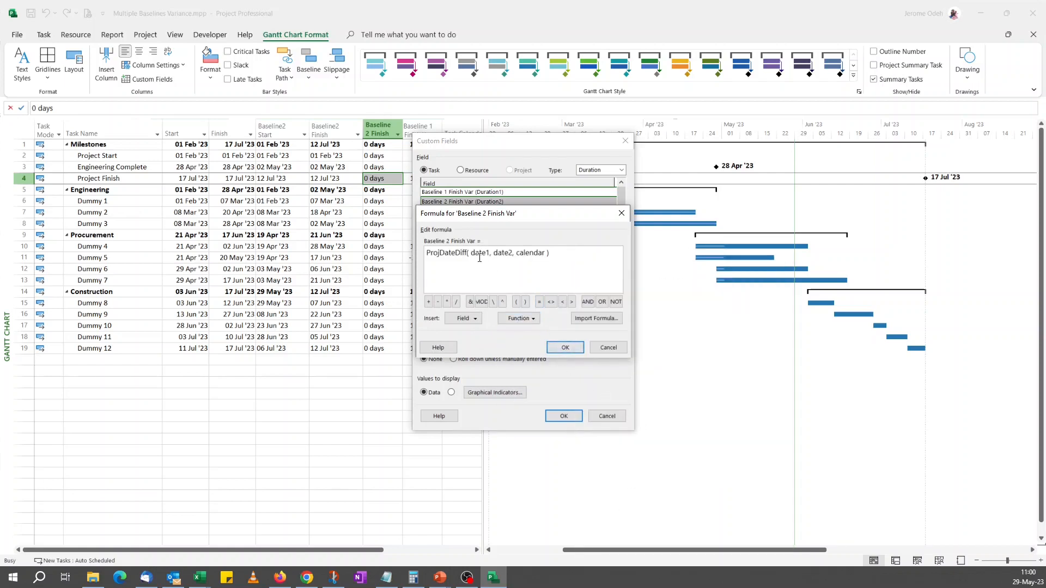
drag(471, 253, 489, 257)
click(473, 319)
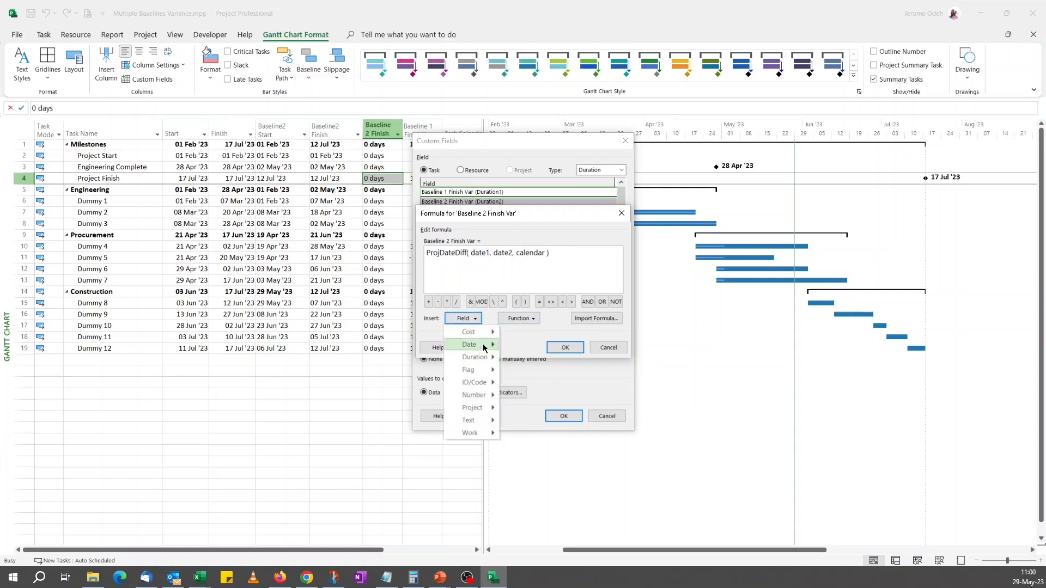
mouse_move(483, 346)
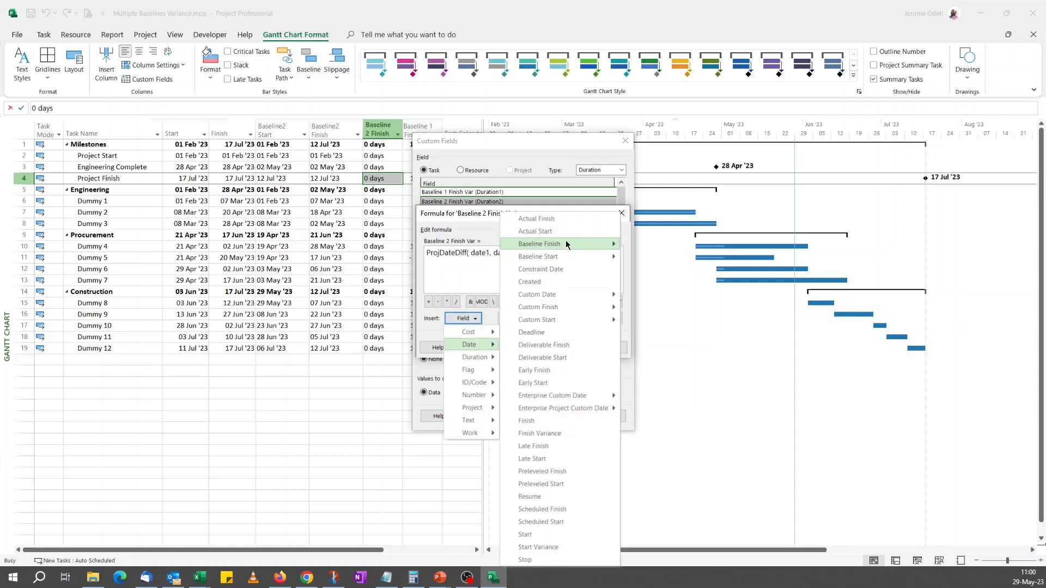
mouse_move(566, 247)
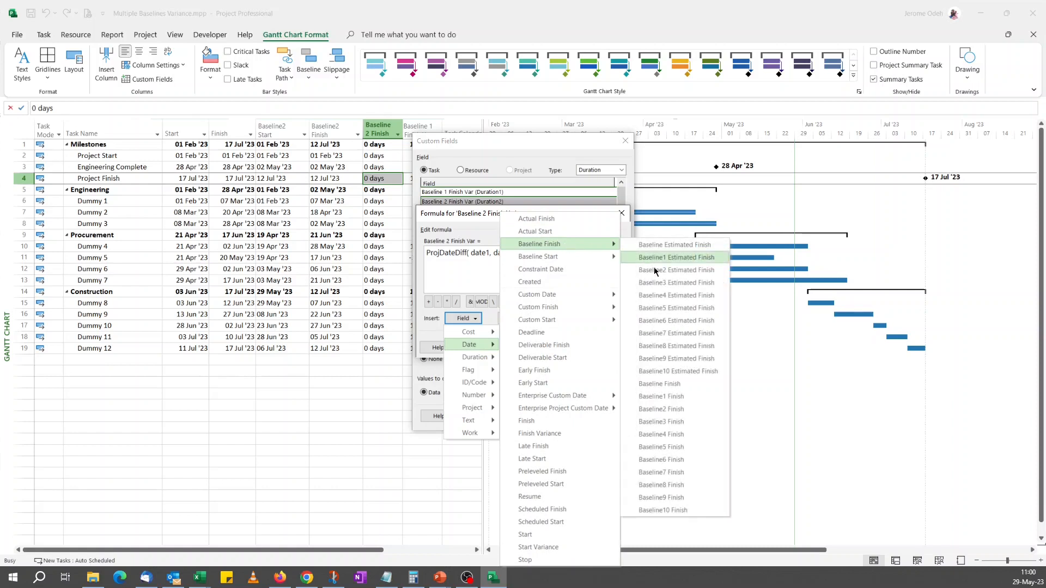
click(683, 410)
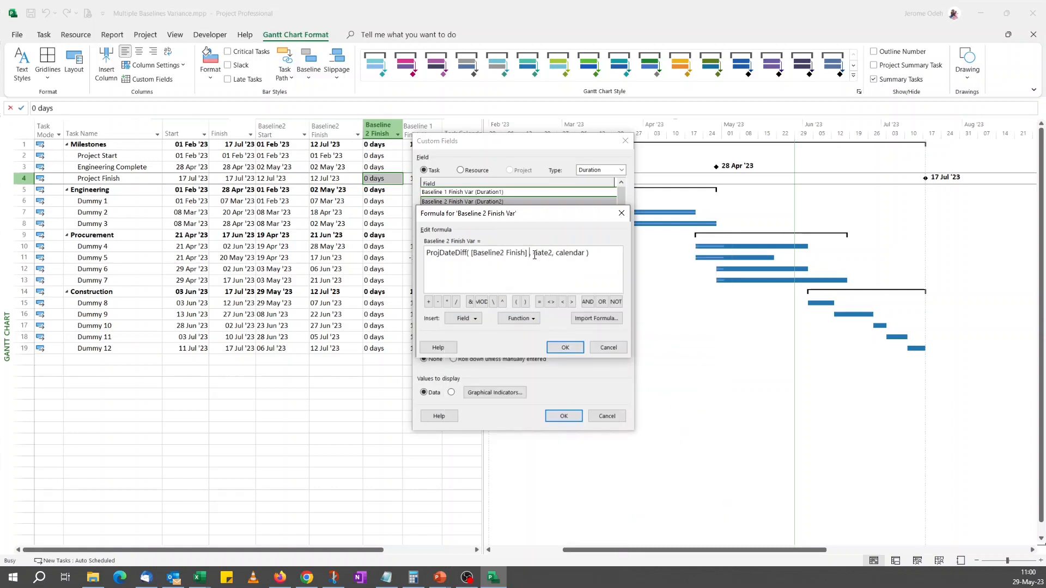
Complete the formula as ProjDateDiff([Baseline2 Finish], [Finish]) without the calendar argument, and apply it to task and group summary rows
drag(534, 254, 553, 255)
click(463, 318)
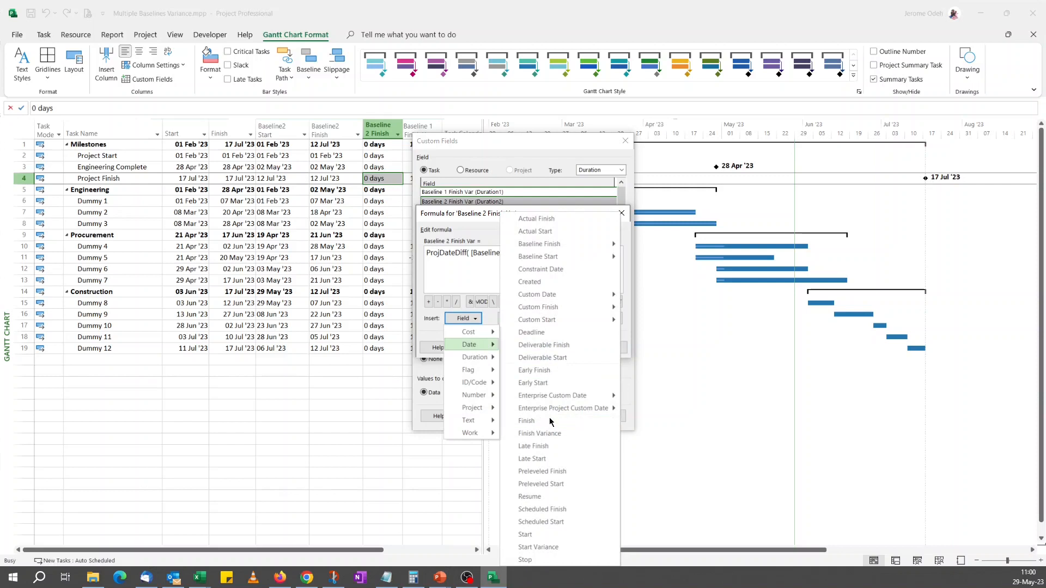
click(526, 422)
drag(560, 255, 592, 256)
key(BackSpace)
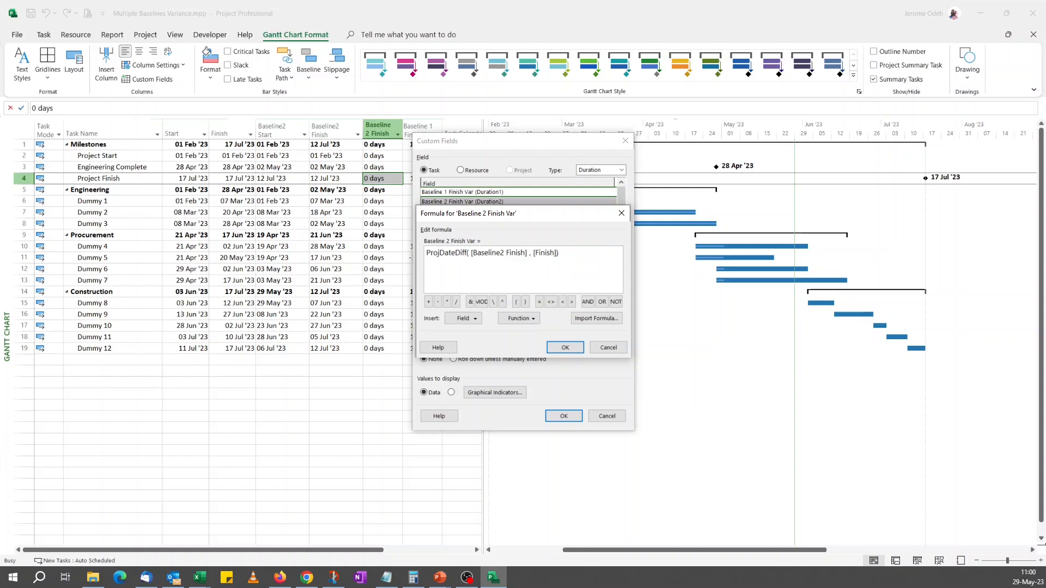
click(565, 347)
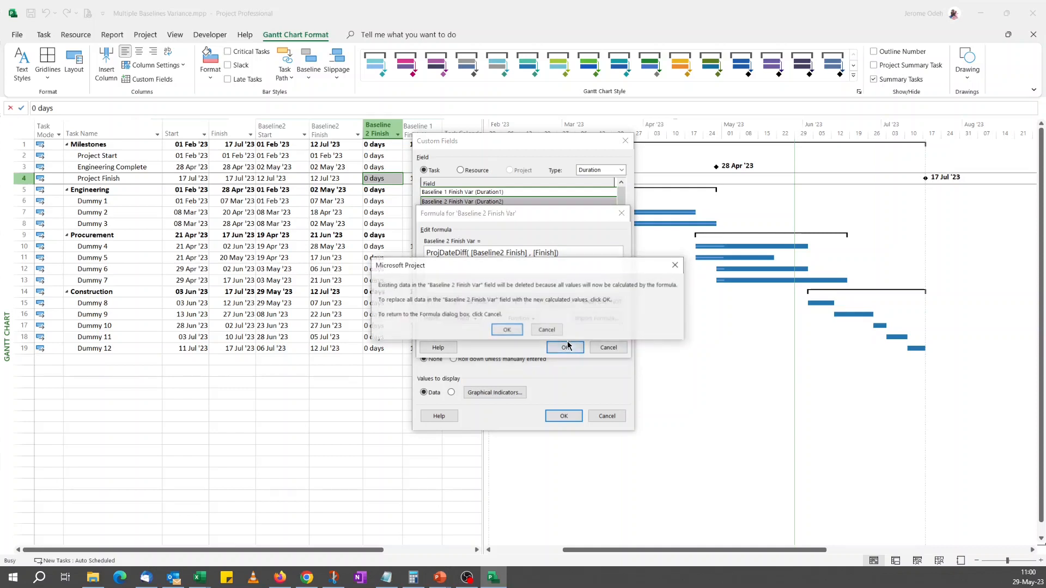
click(507, 331)
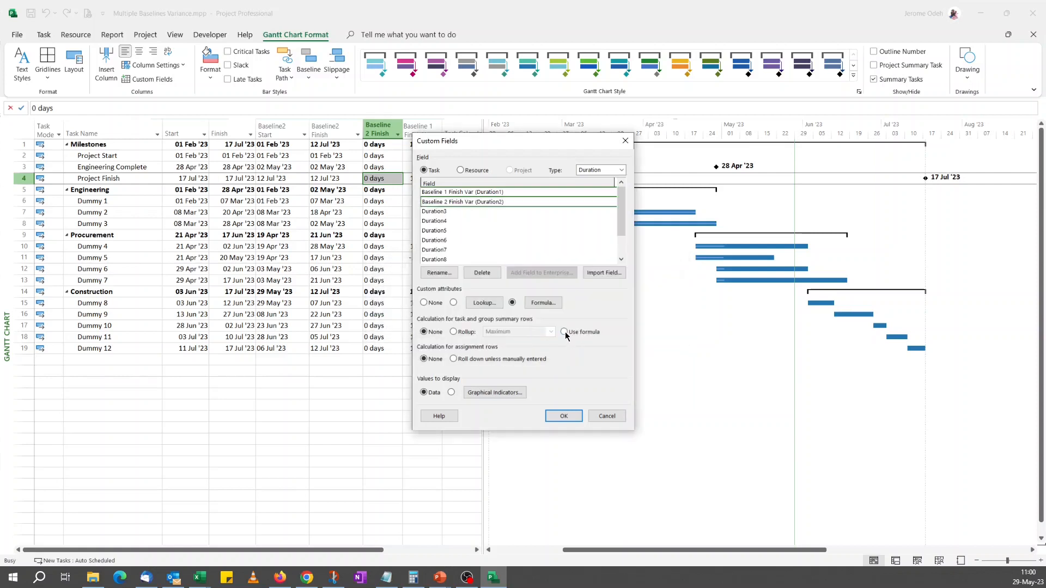
click(564, 333)
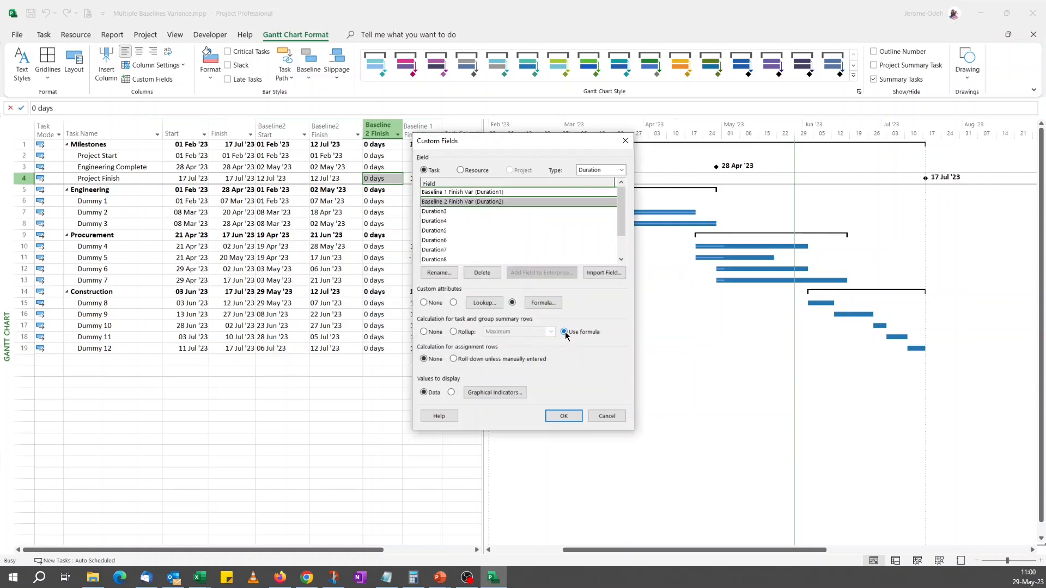
click(564, 416)
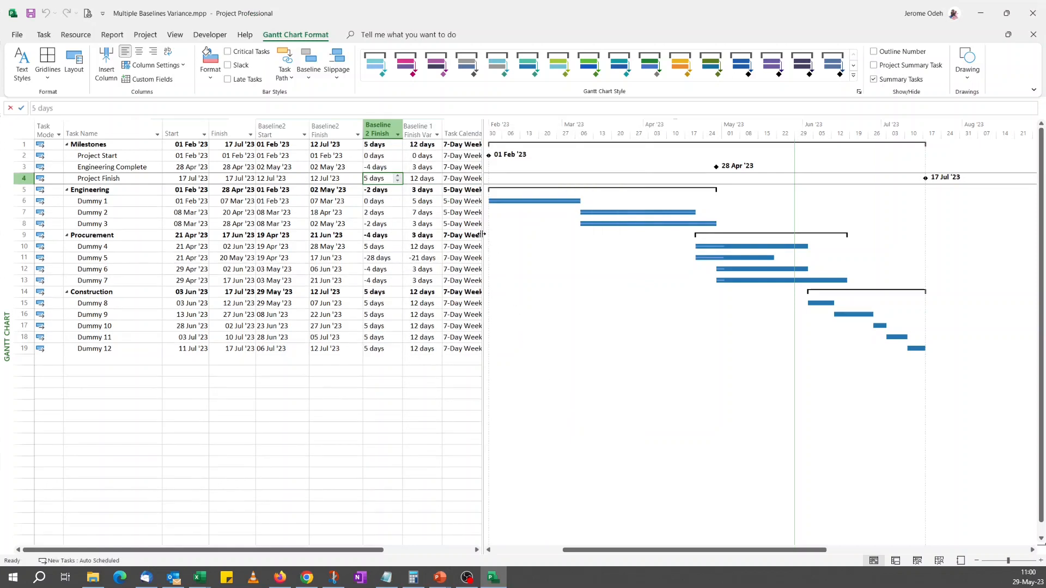
Hide the Baseline 1 Finish Var column in the 2nd Baseline Variance (01-Mar) table
drag(482, 235, 500, 229)
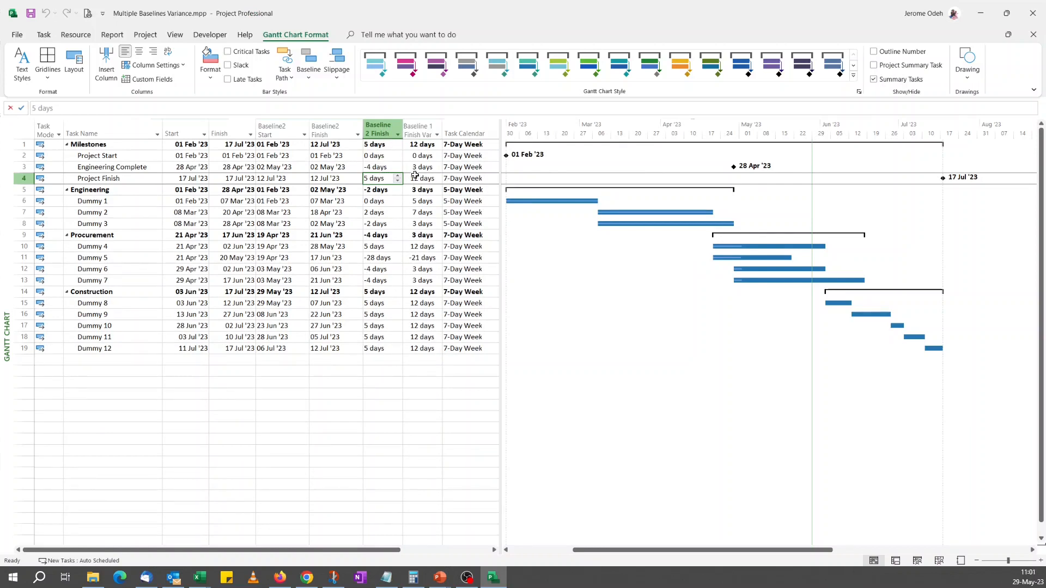
right_click(412, 131)
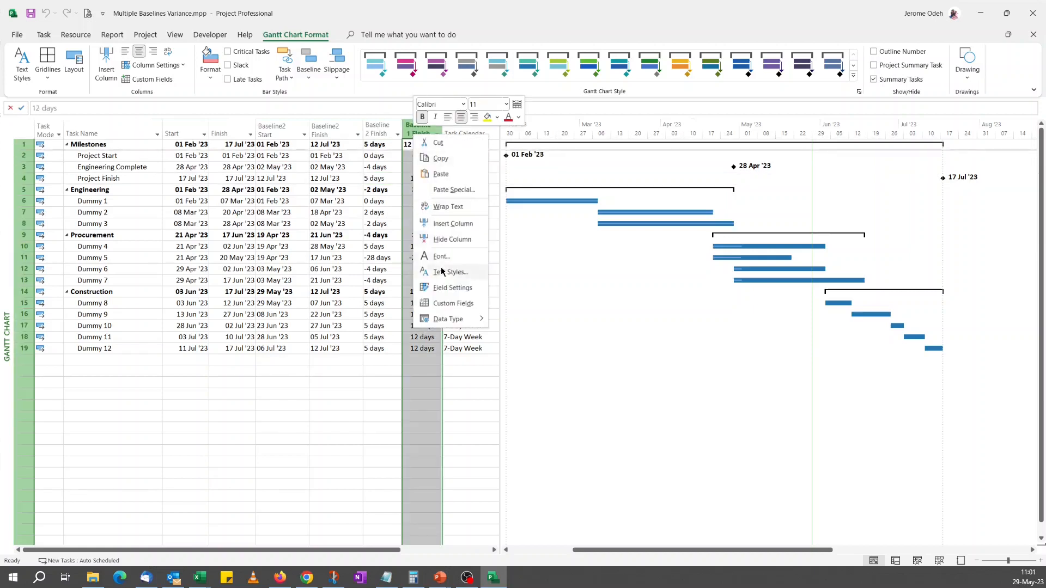
click(451, 240)
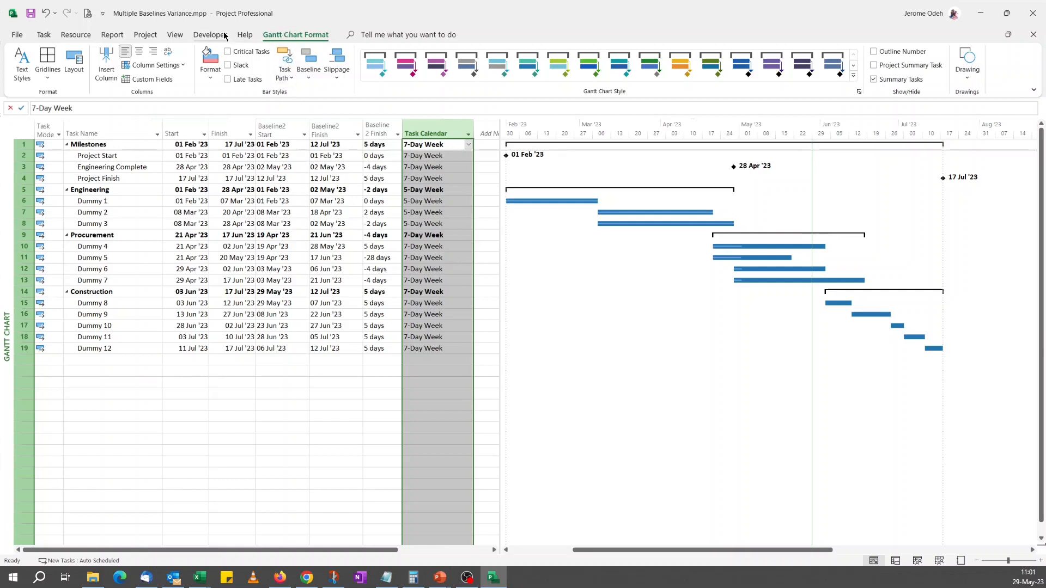
Switch the Gantt Chart view to the built-in Variance table
click(175, 35)
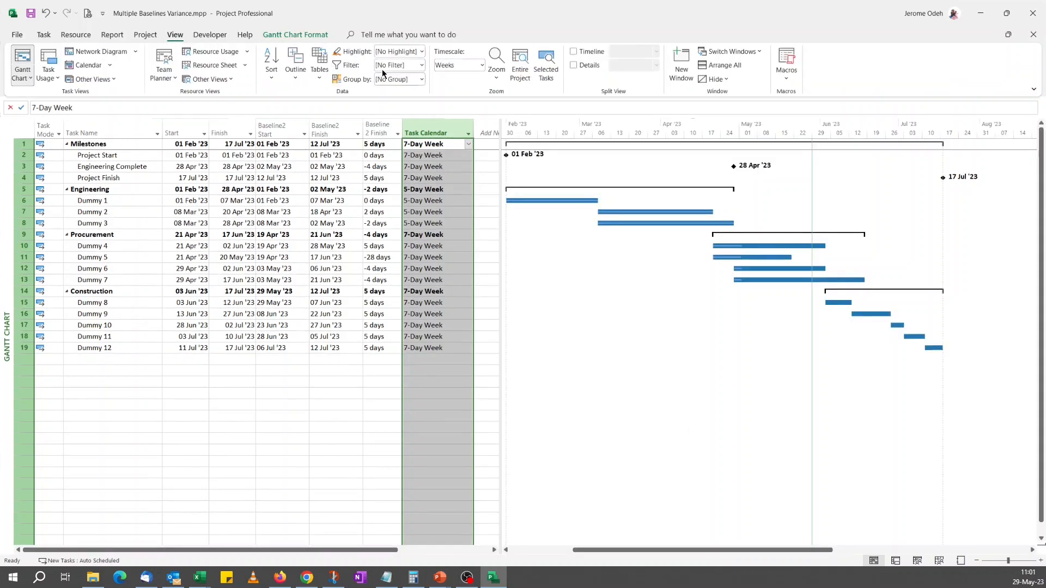
click(320, 73)
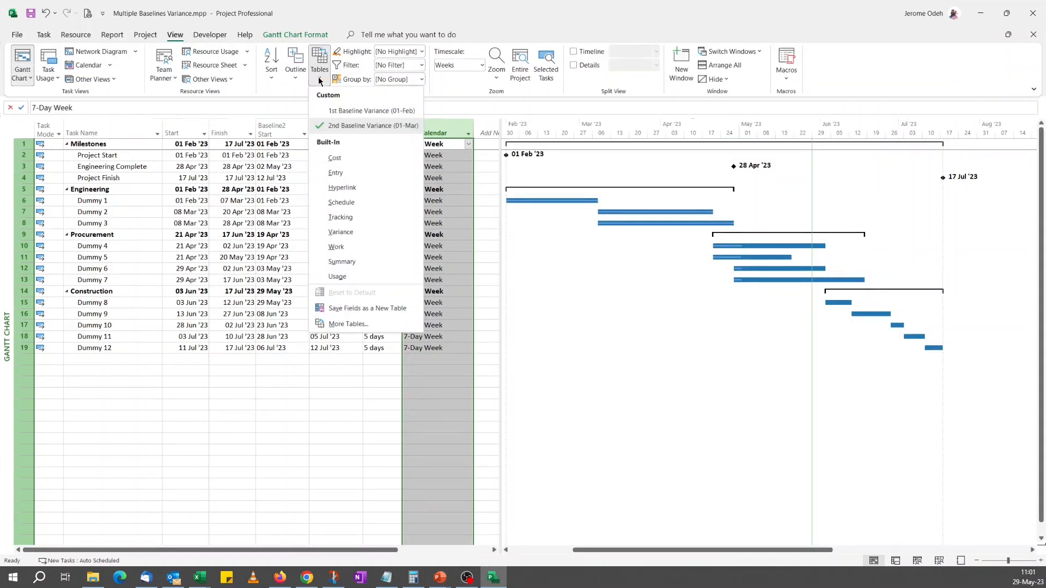
click(346, 233)
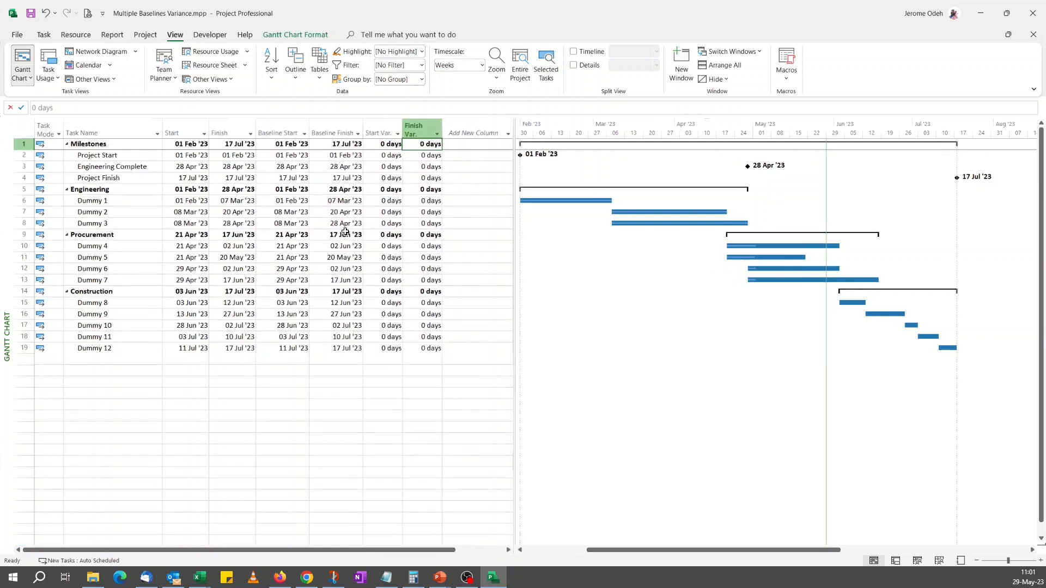
Switch the Gantt Chart view to the 1st Baseline Variance (01-Feb) table to review its finish variances
click(318, 79)
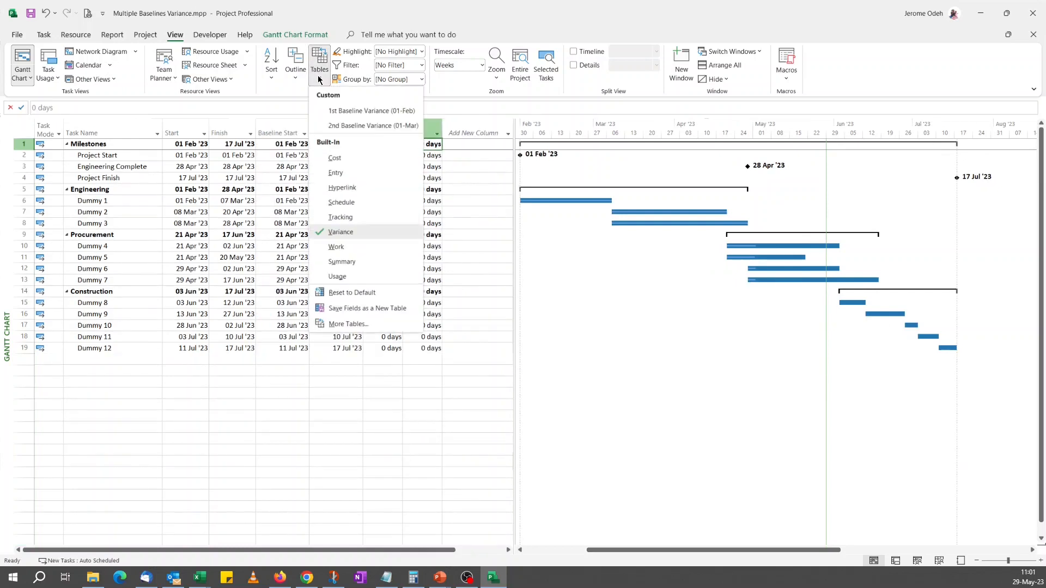
click(351, 111)
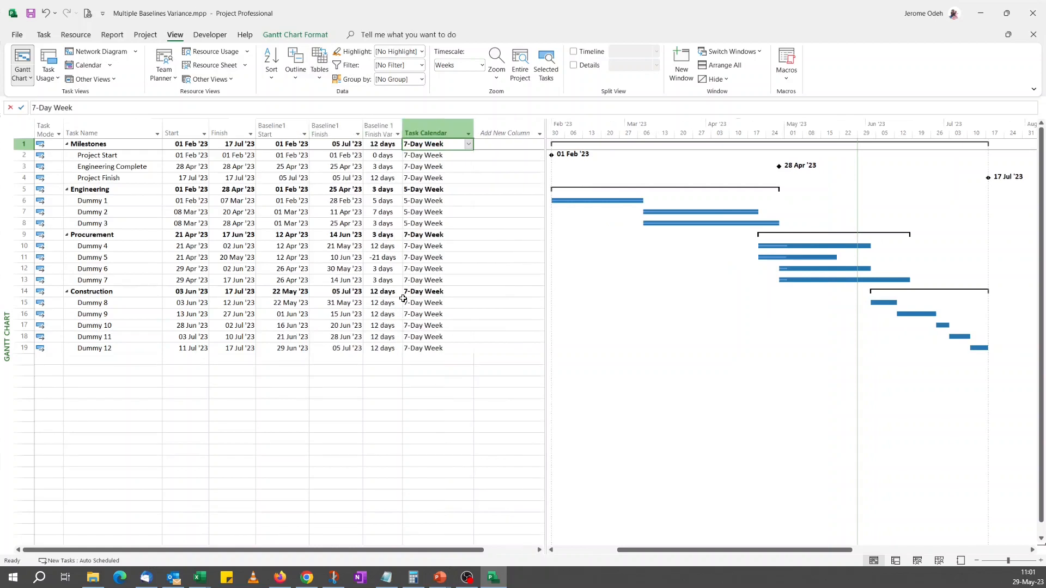
Switch to the 2nd Baseline Variance (01-Mar) table and widen the Baseline 2 Finish Var column until its full heading fits
click(296, 79)
click(319, 76)
click(319, 76)
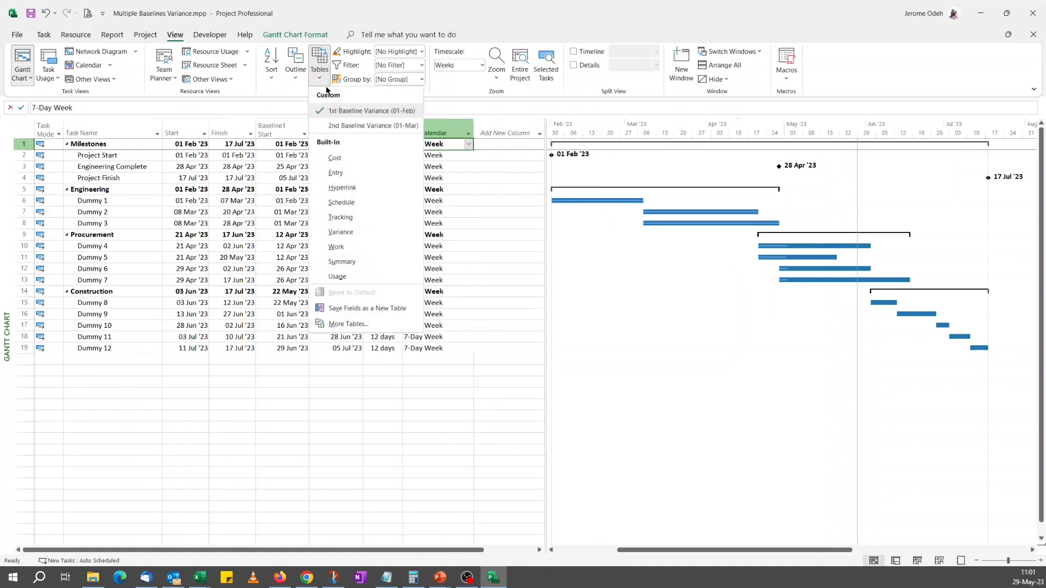
click(344, 126)
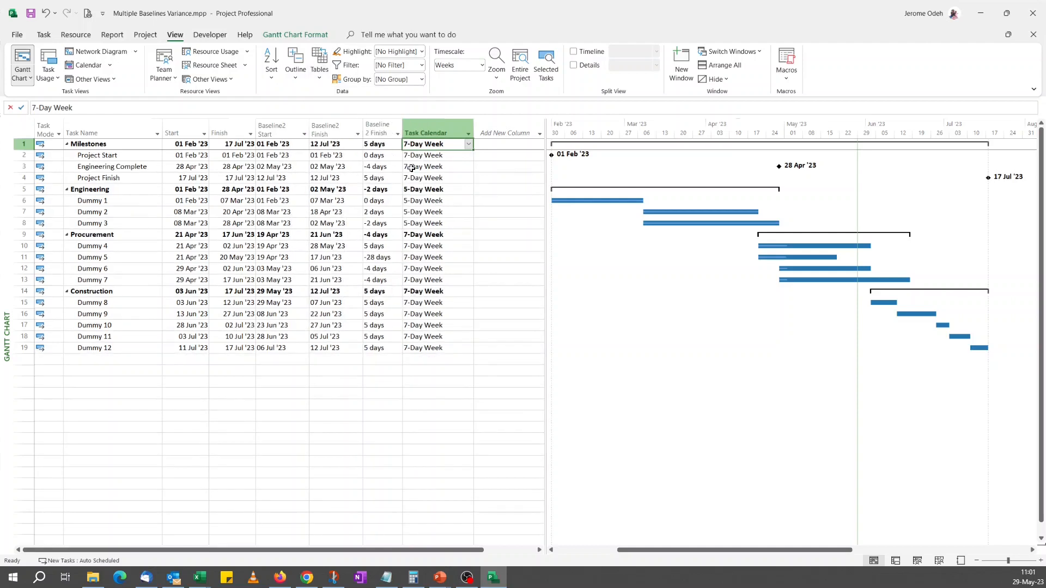
drag(402, 131, 410, 131)
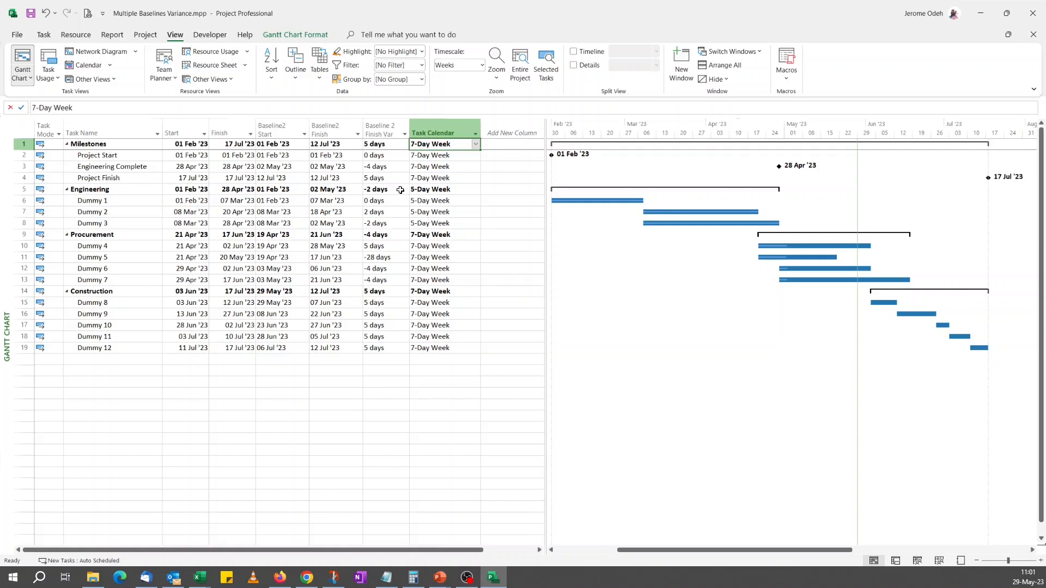
click(386, 360)
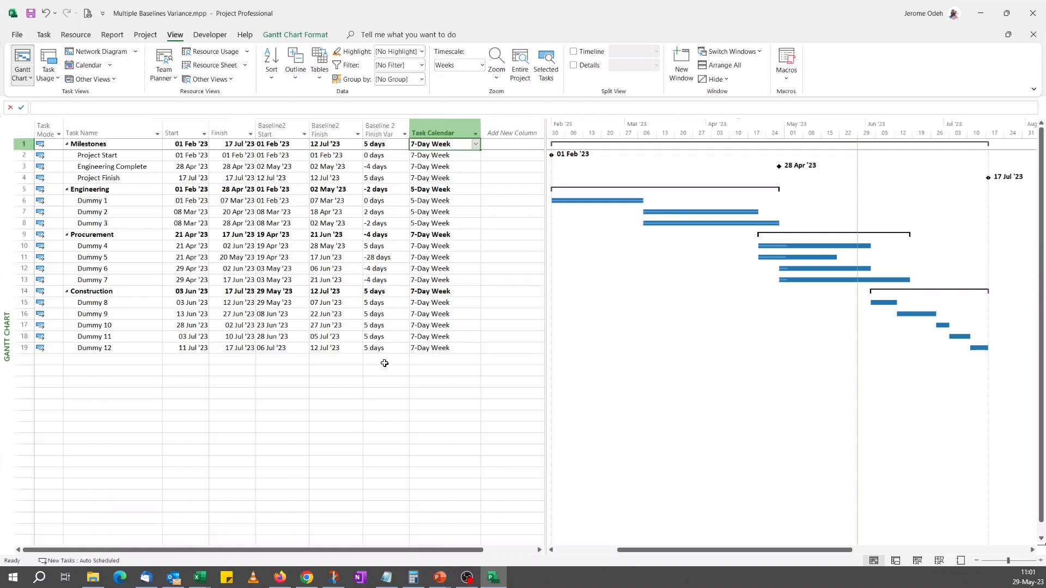